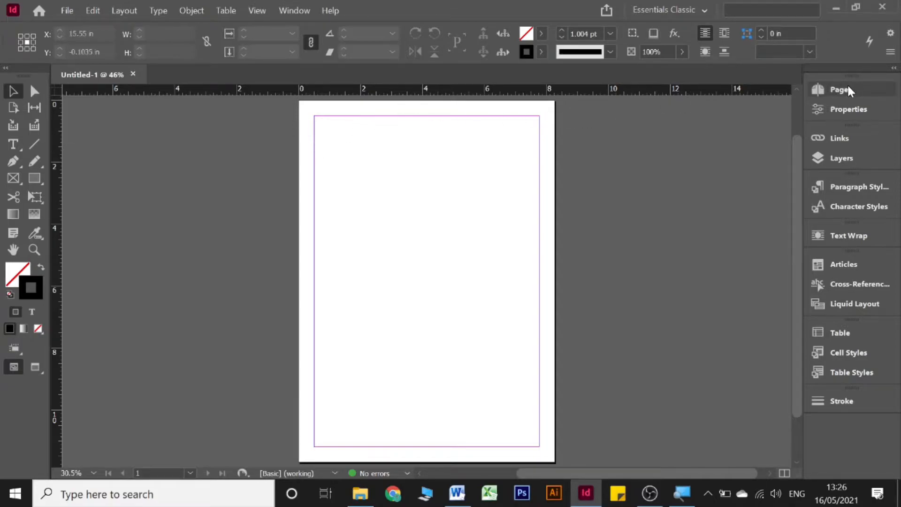
Step: Open the A-Master spread for editing so that both of its pages can be worked on
click(866, 92)
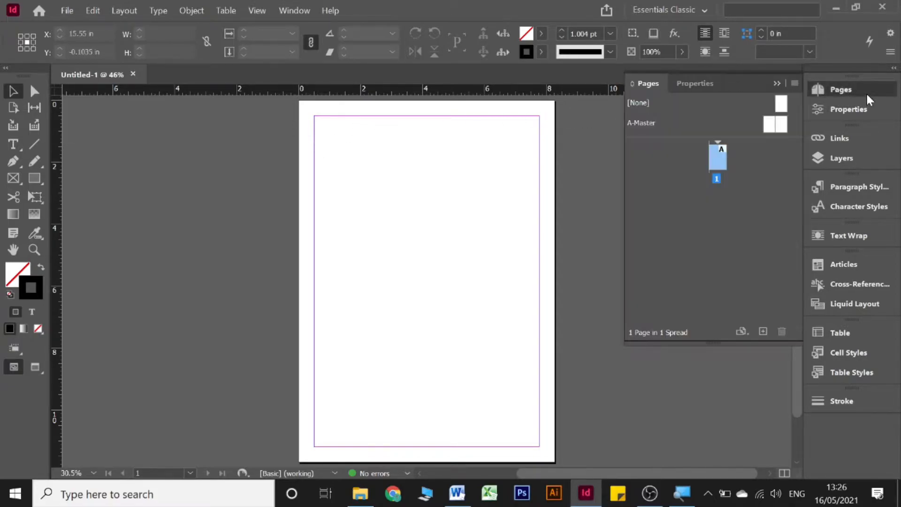
double_click(770, 125)
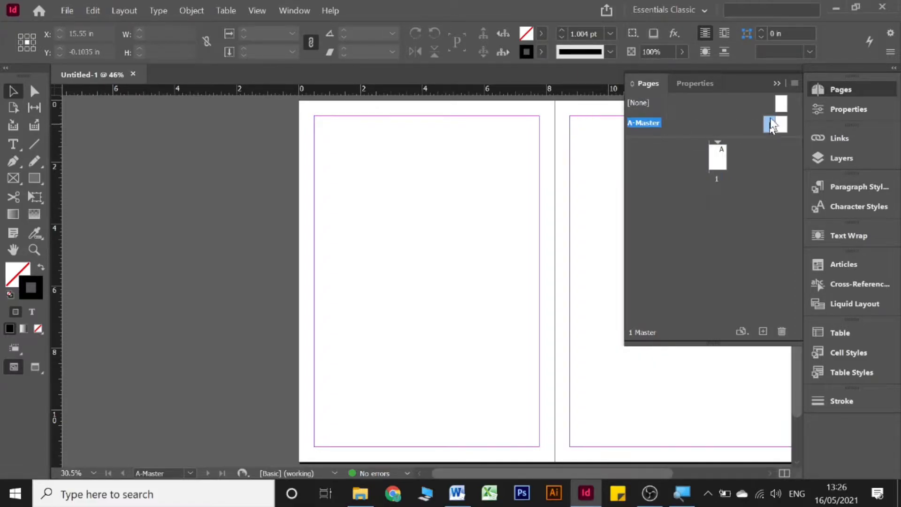
click(777, 85)
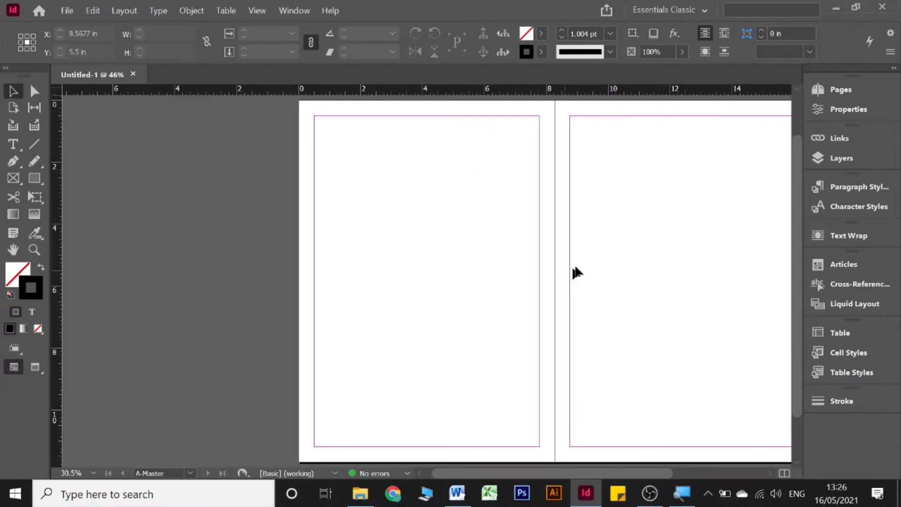
scroll(615, 181, right, 2)
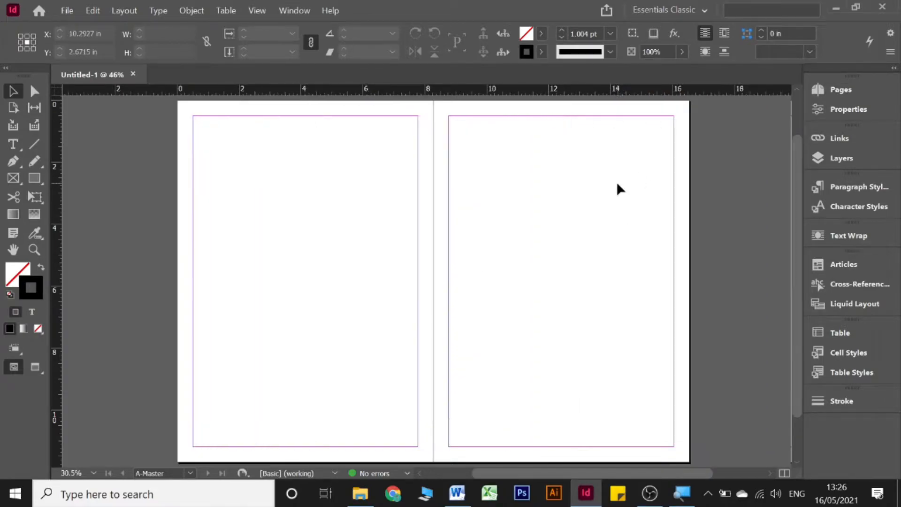
scroll(616, 181, left, 2)
scroll(616, 181, right, 2)
drag(548, 472, 548, 436)
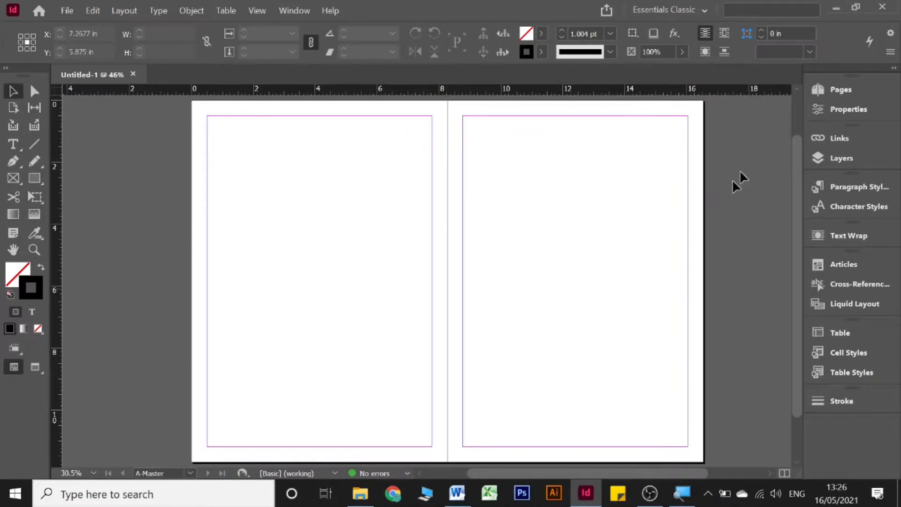
click(819, 89)
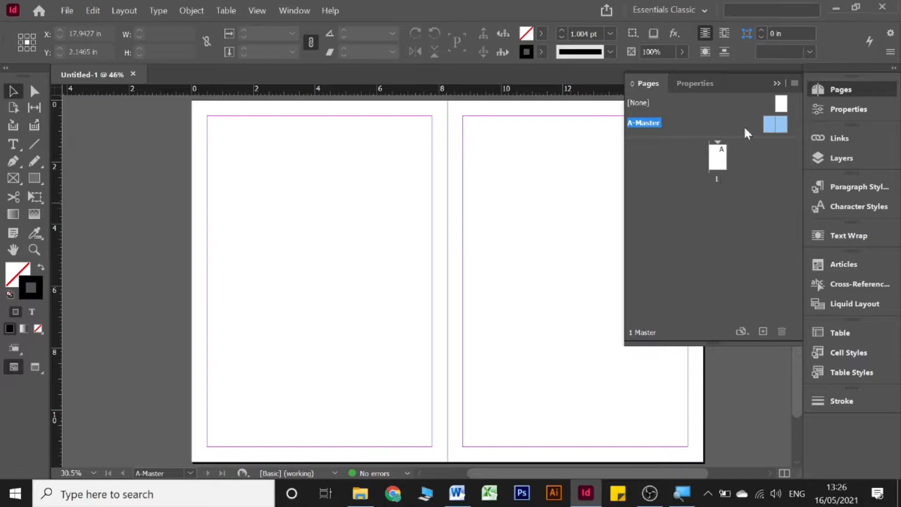
click(777, 85)
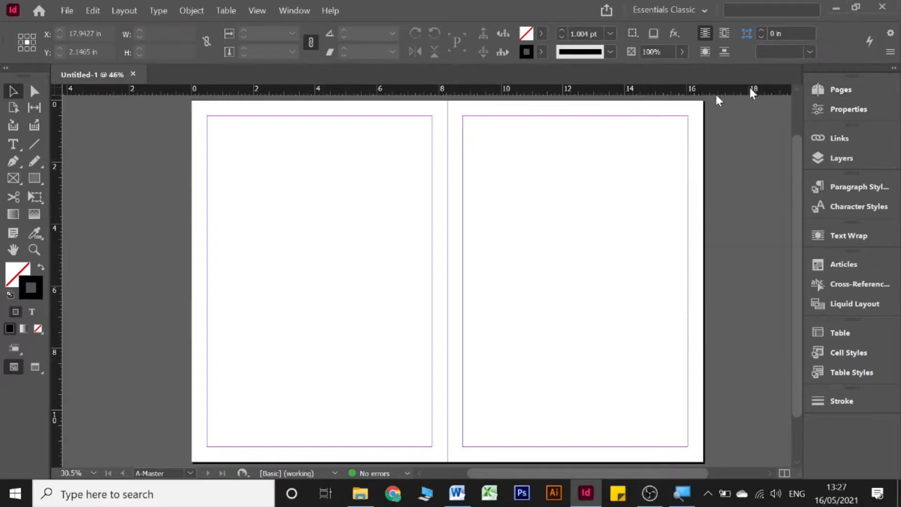
Step: Draw a text frame about 6.45 by 4.58 in on the left master page and enter a Tibetan word in Monlam Uni OuChan2
click(14, 144)
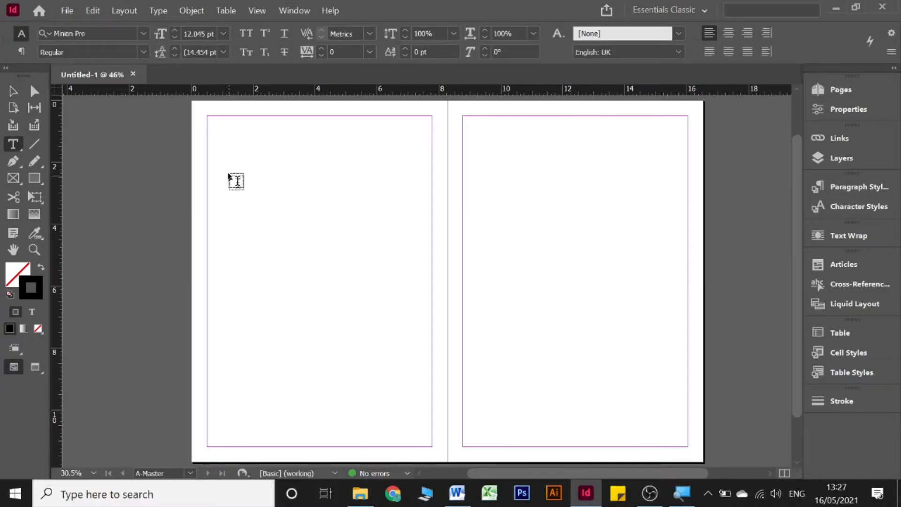
drag(228, 171, 427, 313)
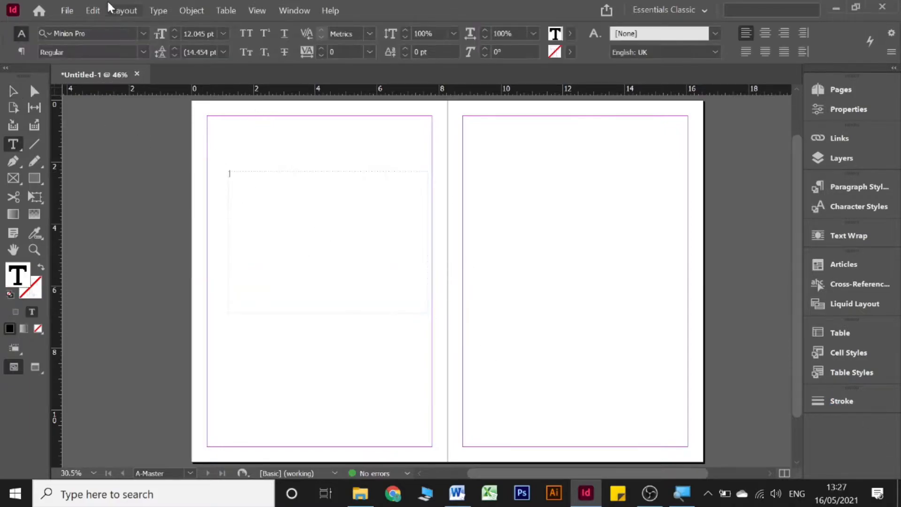
click(142, 31)
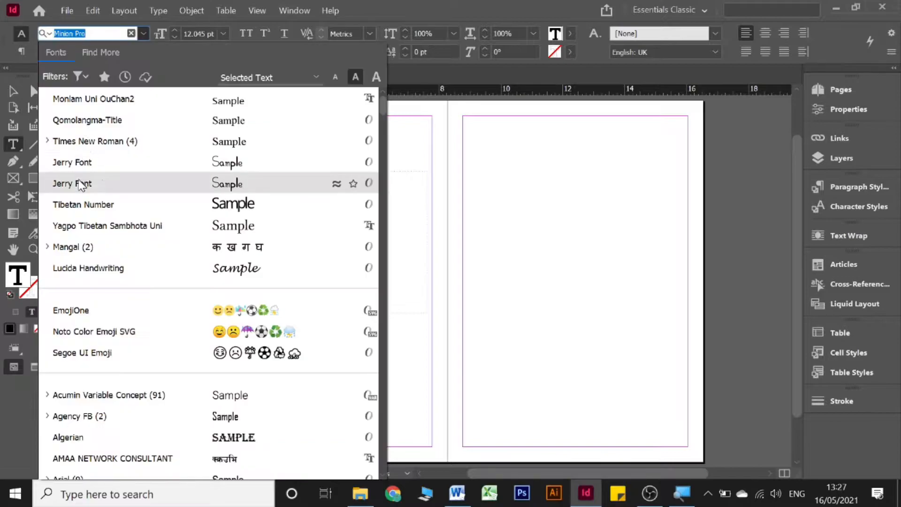
click(123, 100)
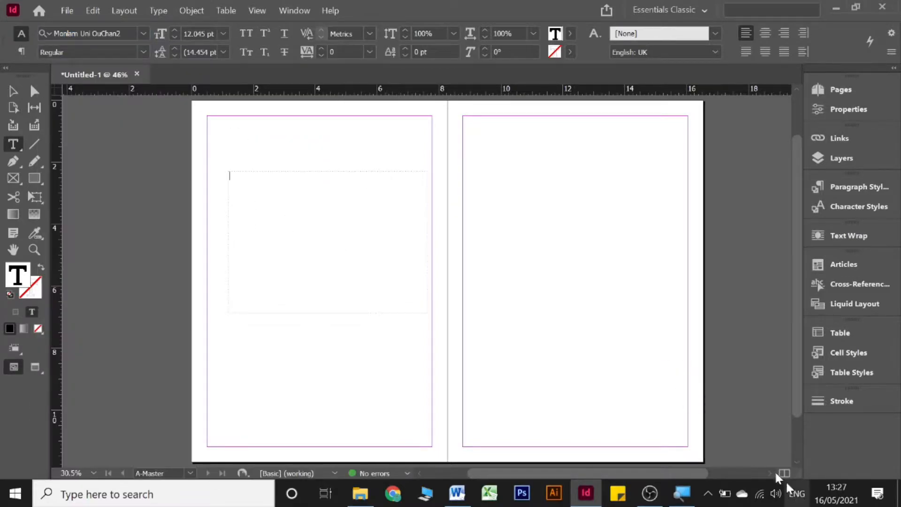
key(BackSpace)
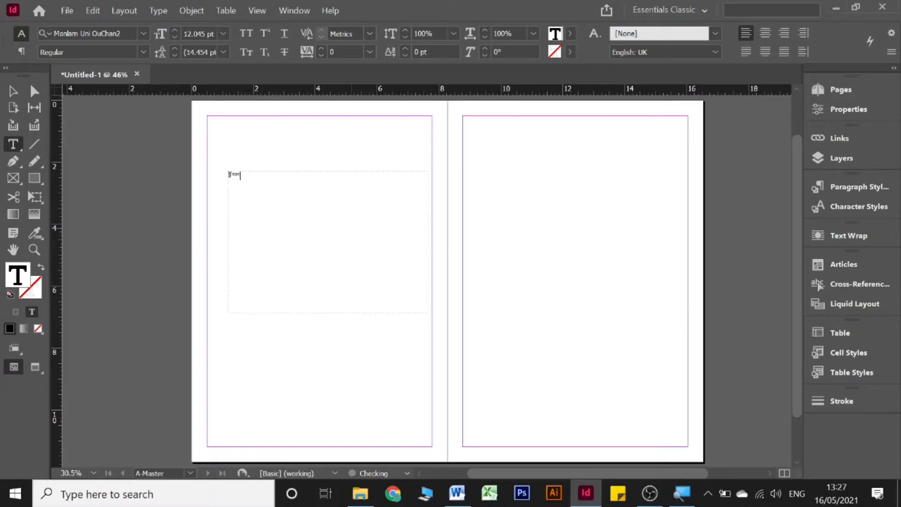
Step: Apply the Adobe World-Ready Paragraph Composer to the Tibetan text and set its size to 28 pt
key(ctrl+a)
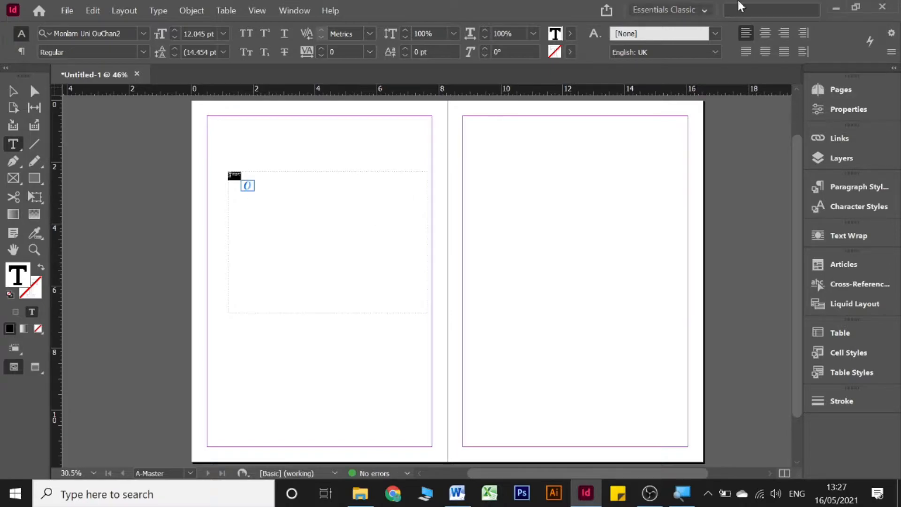
click(891, 52)
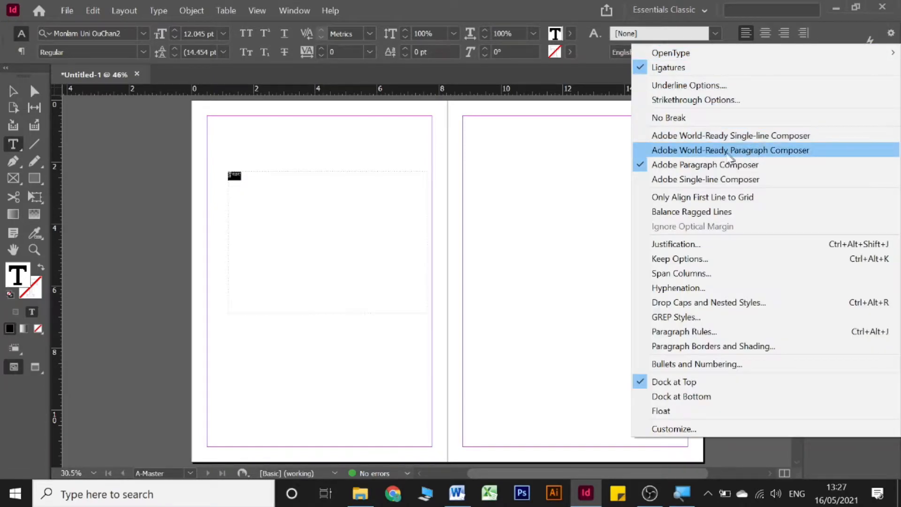
click(748, 149)
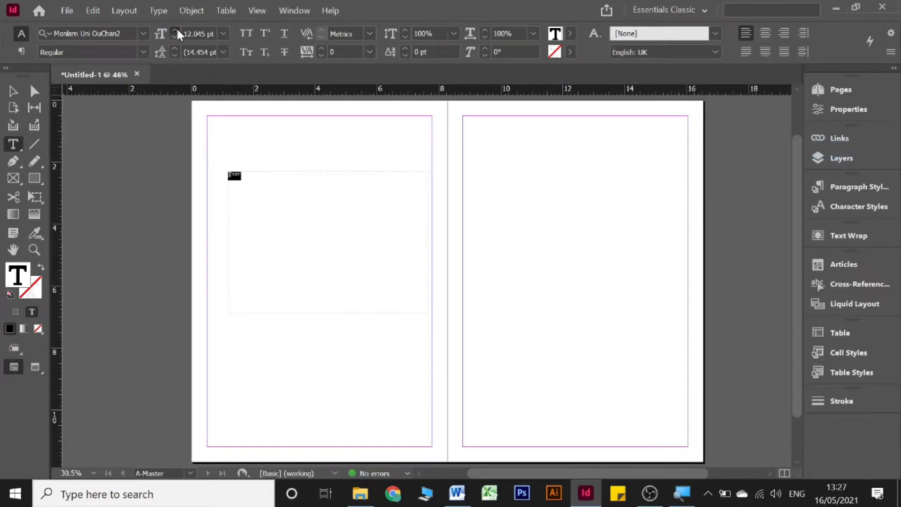
click(176, 29)
click(175, 30)
click(175, 30)
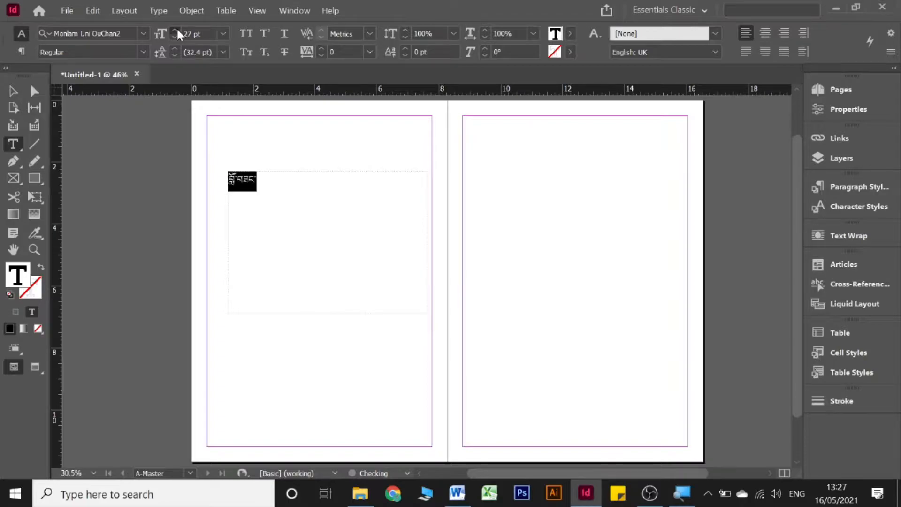
click(175, 30)
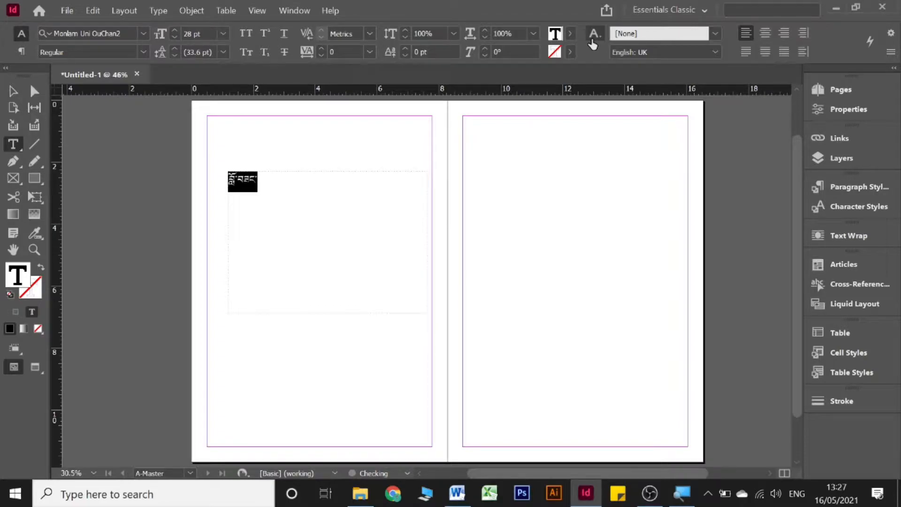
click(891, 54)
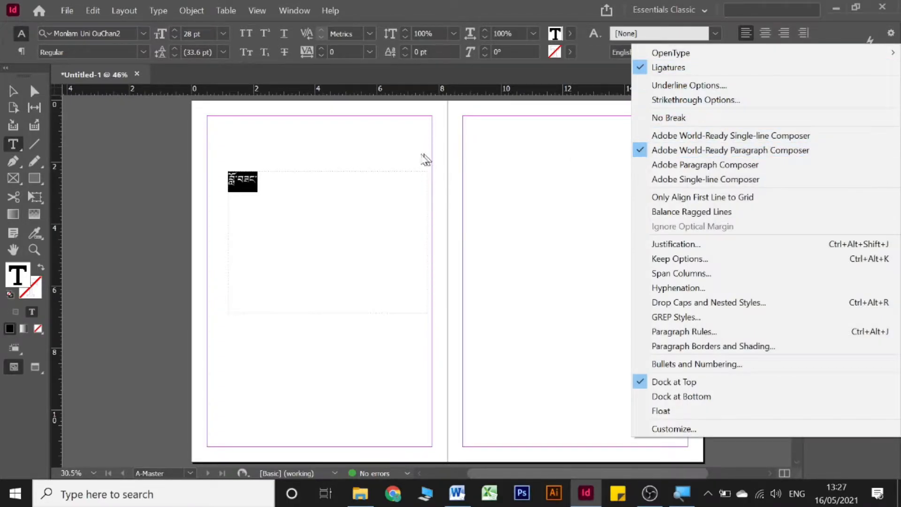
click(325, 187)
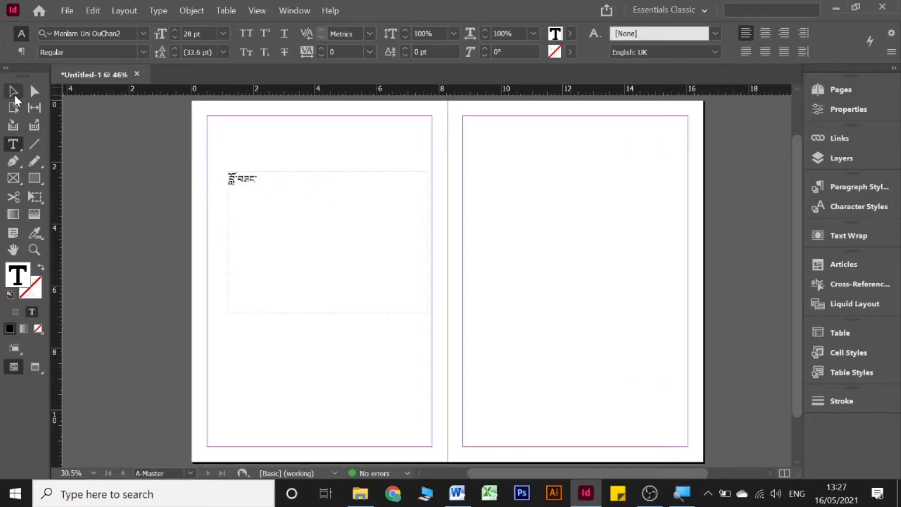
Step: Try to copy the Tibetan text frame from the left master page to the facing one
click(13, 92)
mouse_move(252, 181)
mouse_down()
mouse_move(488, 177)
mouse_move(256, 187)
mouse_up()
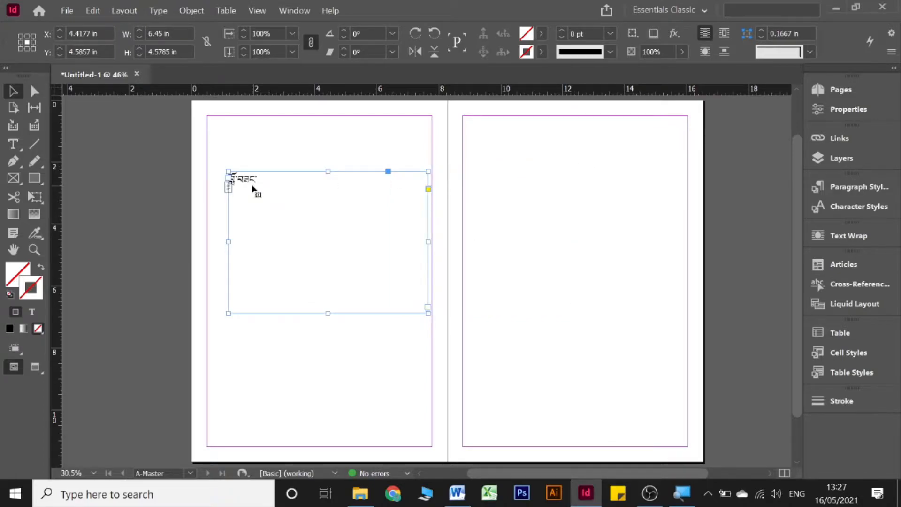
click(529, 180)
key(ctrl+v)
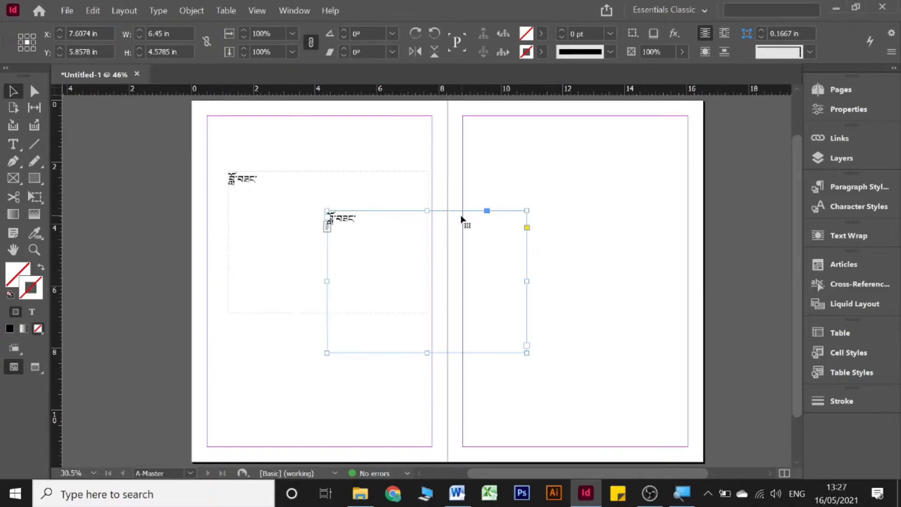
key(ctrl+z)
click(322, 172)
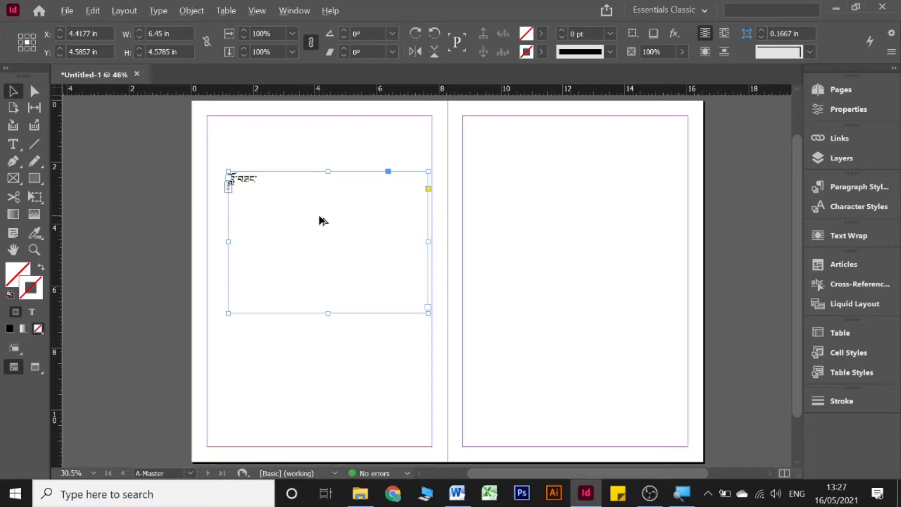
drag(320, 220, 571, 306)
key(ctrl+z)
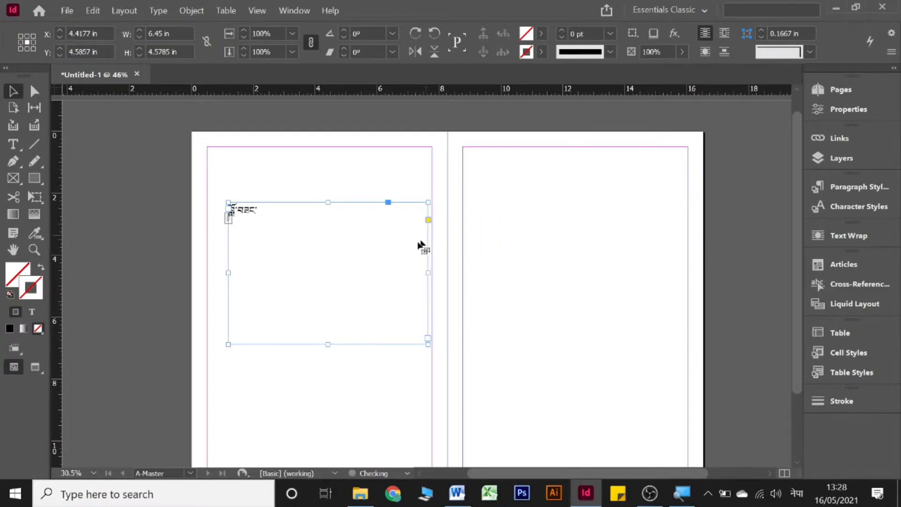
Step: Duplicate the text frame onto the right master page, level with the original, at X 12.4177 in and Y 4.5857 in
drag(378, 254, 626, 244)
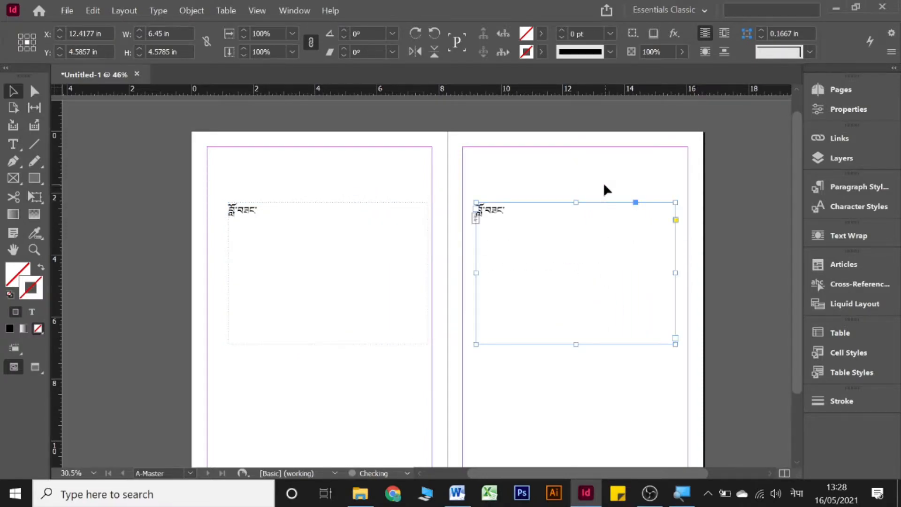
click(606, 169)
scroll(603, 173, down, 1)
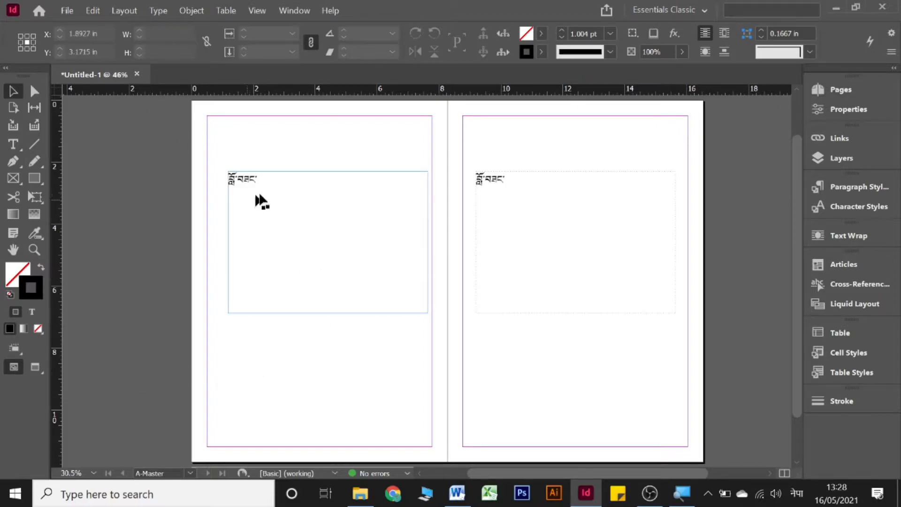
Step: Leave the master spread and open page 1 of the document
click(843, 92)
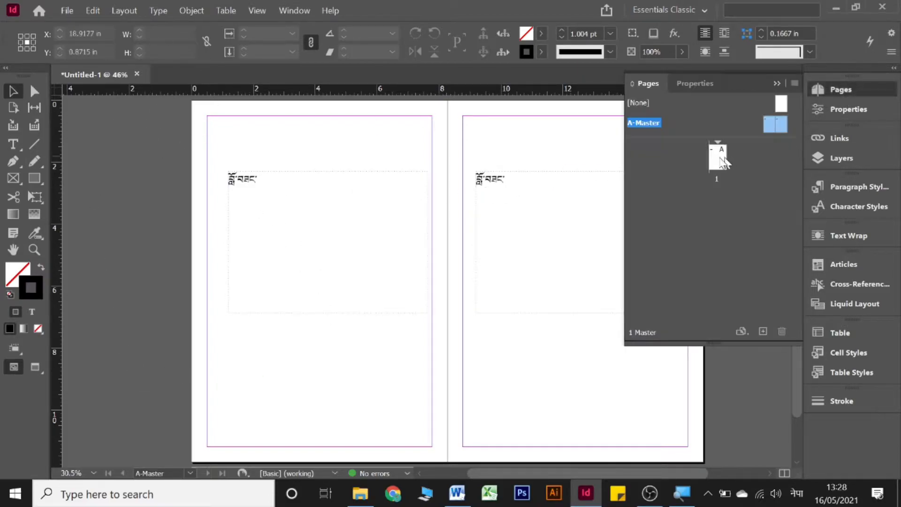
click(715, 162)
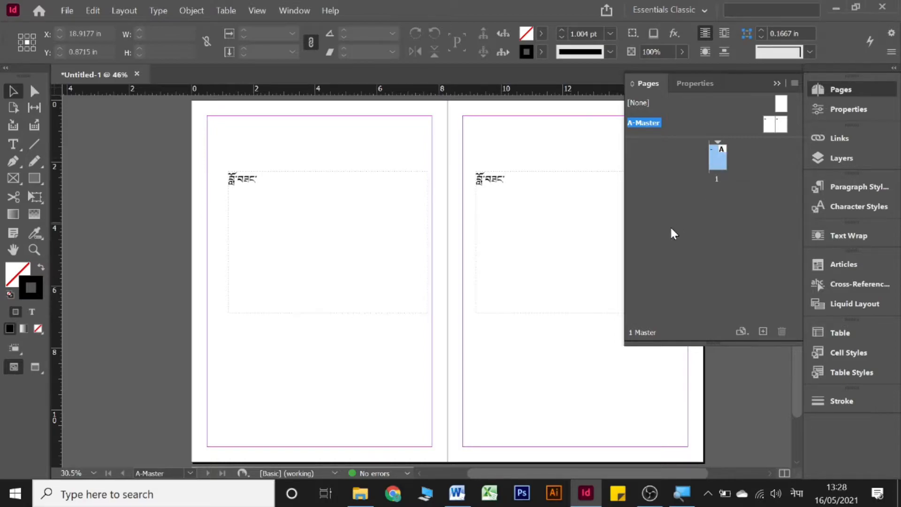
click(670, 227)
double_click(715, 164)
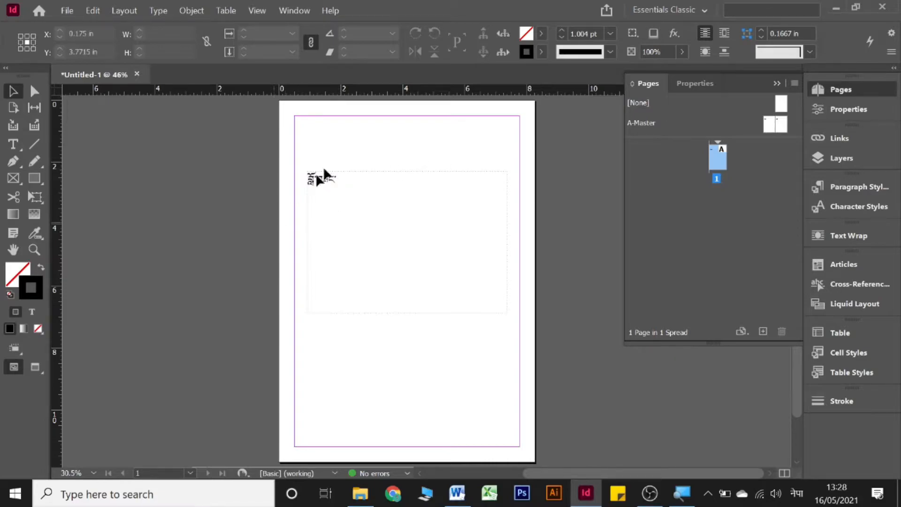
drag(348, 181, 311, 253)
drag(310, 189, 308, 262)
drag(363, 70, 341, 137)
double_click(352, 173)
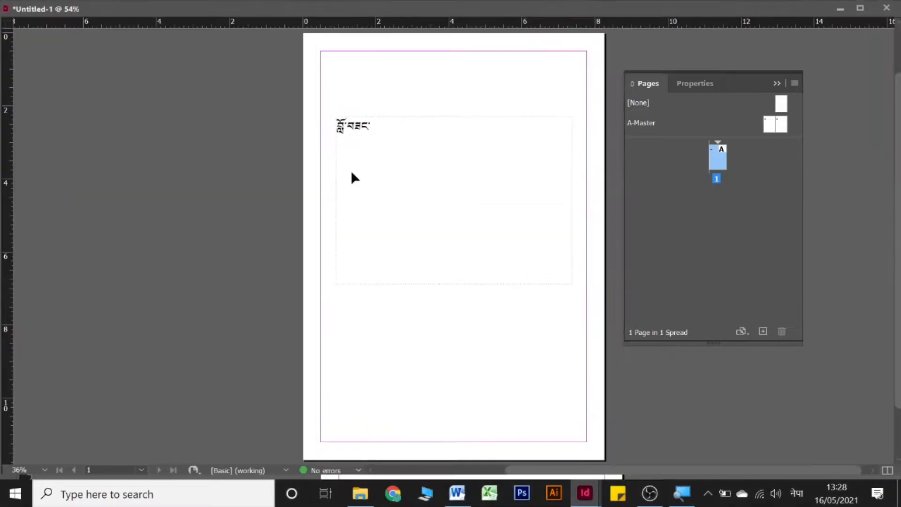
click(856, 7)
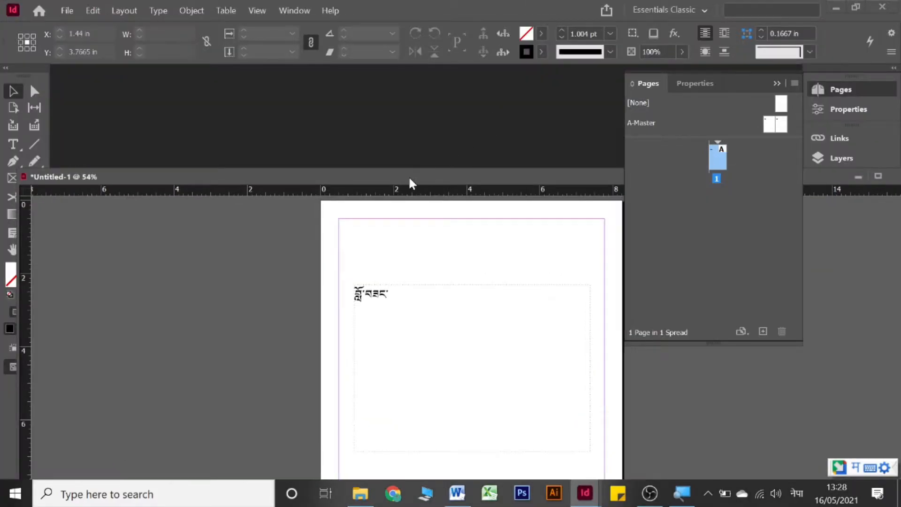
drag(408, 176, 406, 72)
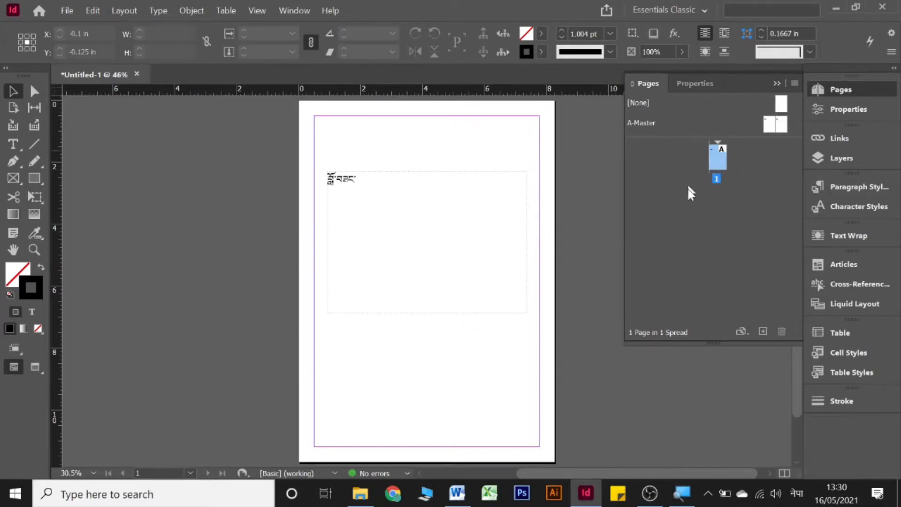
Step: Add two pages based on A-Master after page 1 and look over the pages for the master text
click(762, 332)
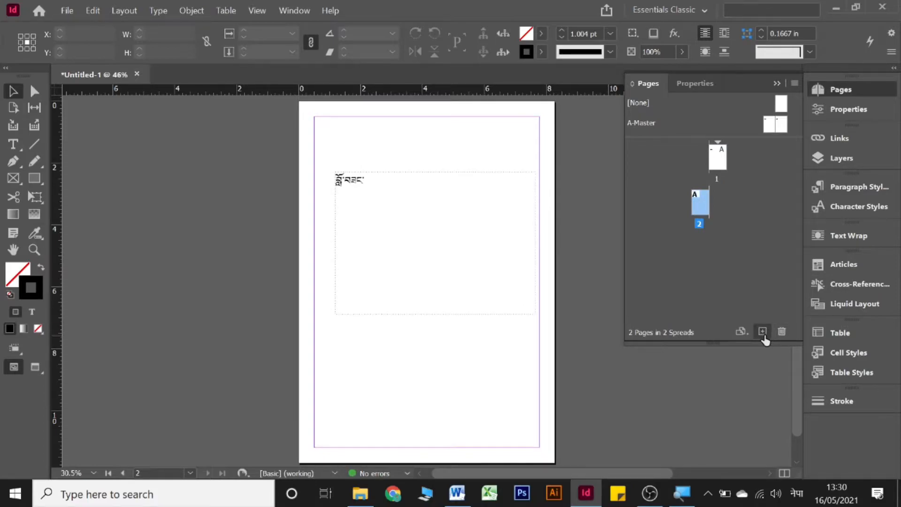
click(763, 332)
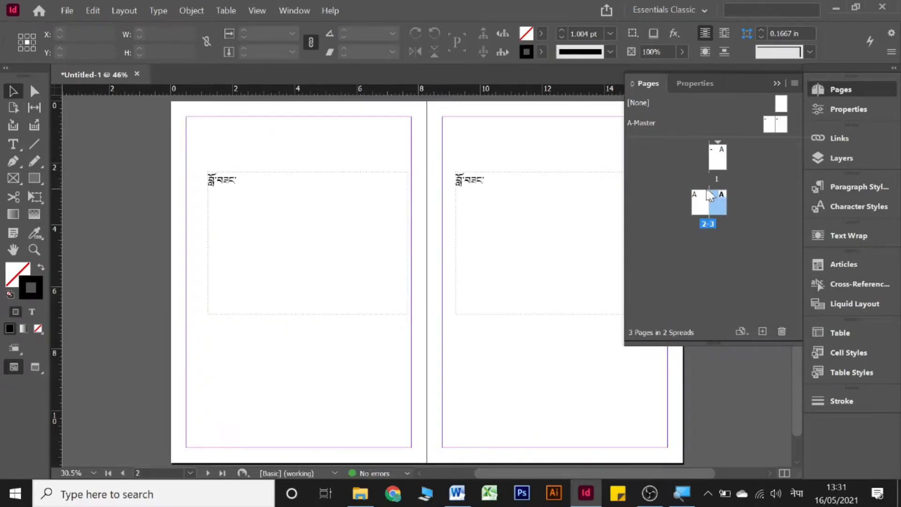
scroll(364, 203, up, 6)
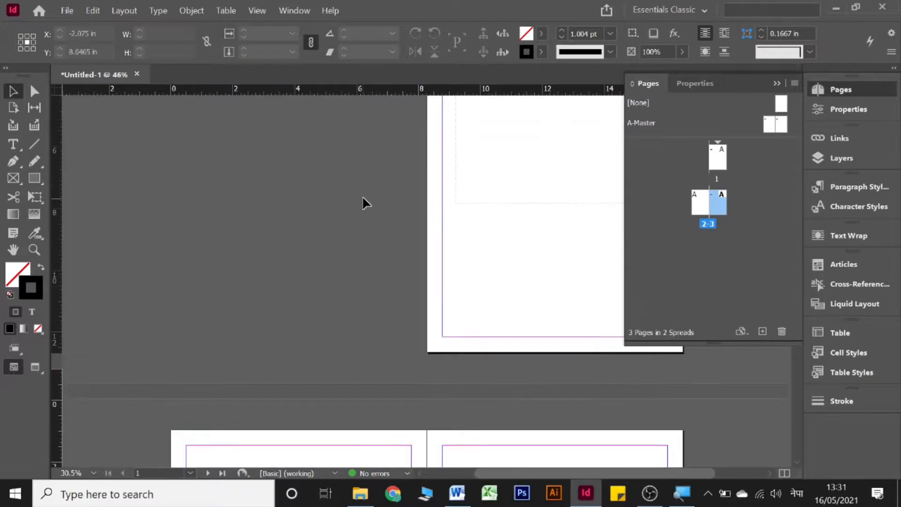
scroll(472, 186, down, 2)
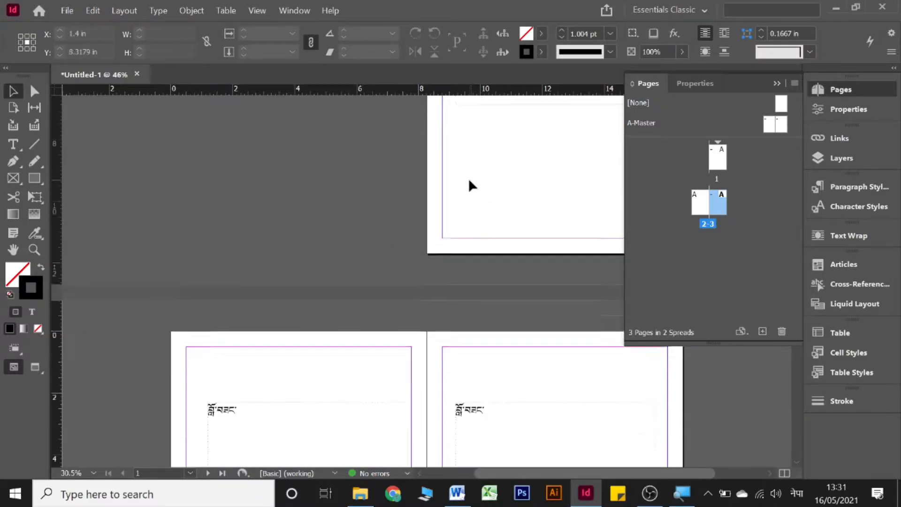
Step: Delete pages 3 and 2 so that only page 1 is left in the document
scroll(472, 186, down, 4)
scroll(489, 245, up, 5)
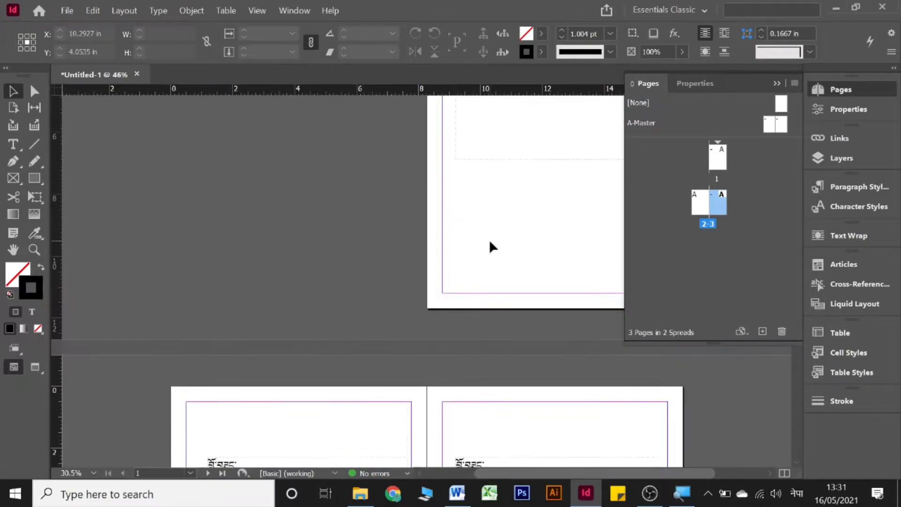
scroll(489, 240, down, 5)
scroll(489, 239, up, 6)
scroll(489, 238, down, 1)
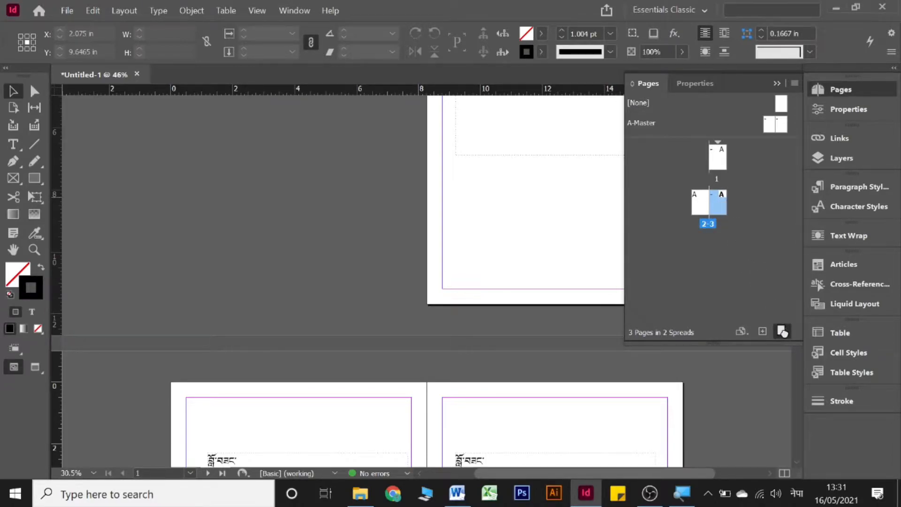
click(782, 331)
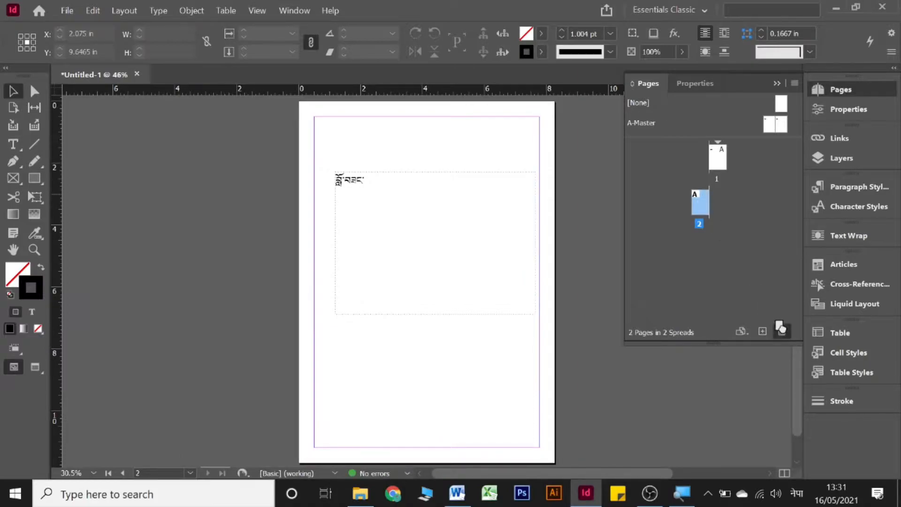
click(782, 330)
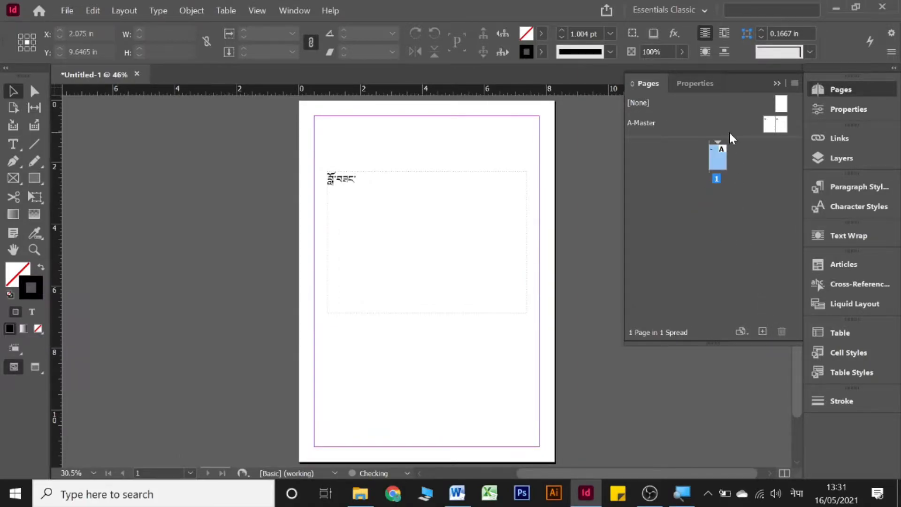
Step: Open the A-Master spread and delete the Tibetan text frames from both of its pages
double_click(769, 123)
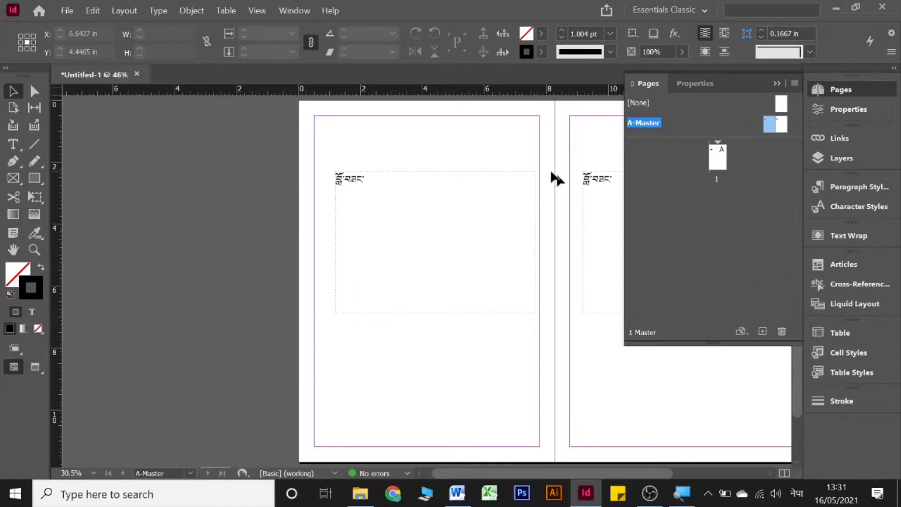
click(441, 180)
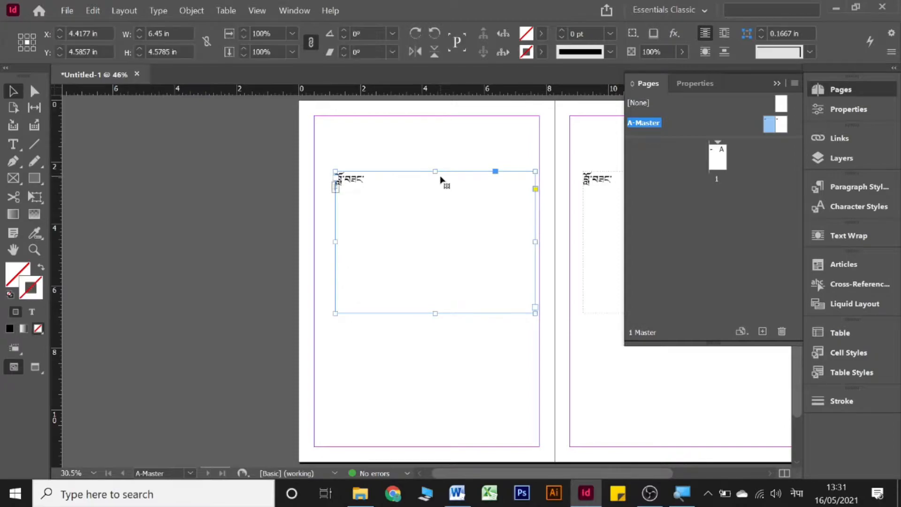
key(Delete)
click(599, 194)
key(Delete)
scroll(566, 150, right, 3)
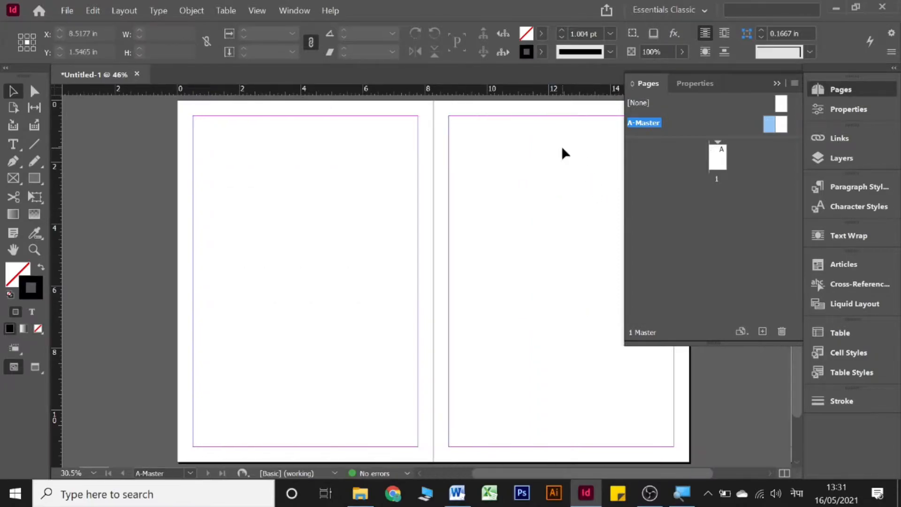
scroll(561, 145, right, 2)
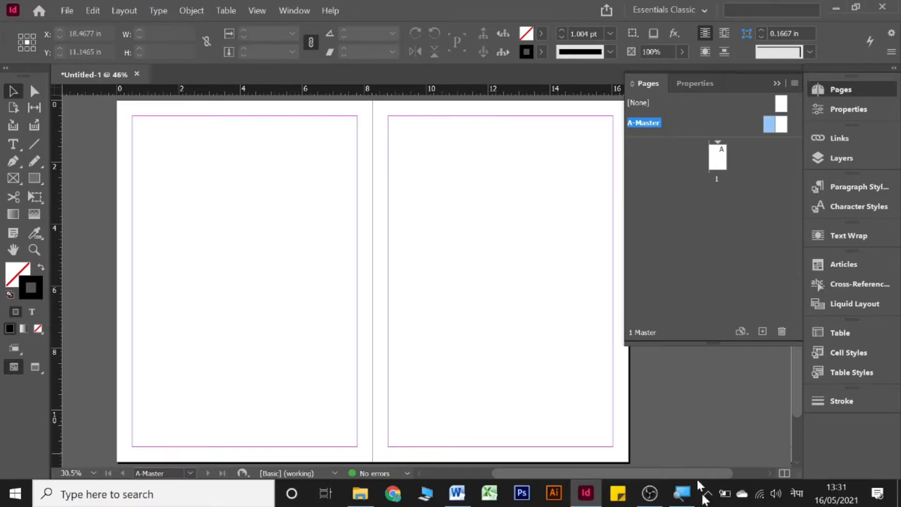
Step: Switch the keyboard input language to English (United Kingdom)
click(796, 492)
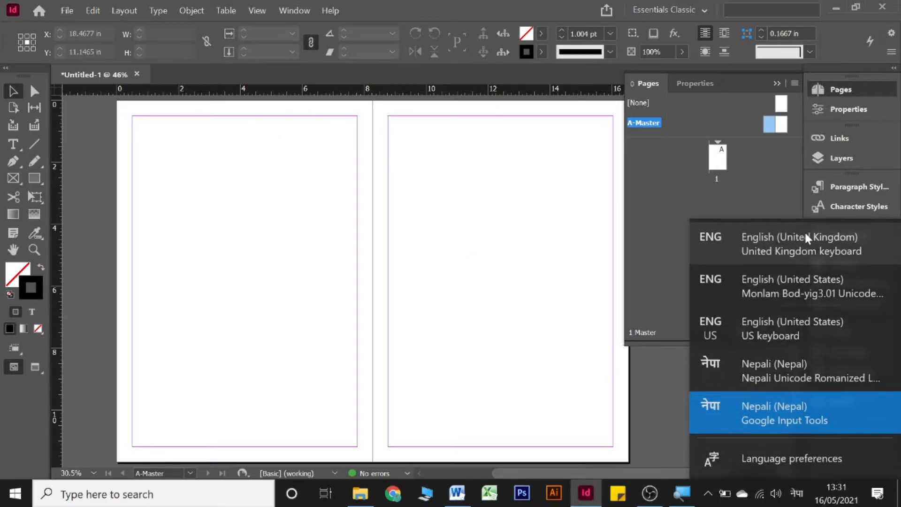
click(821, 253)
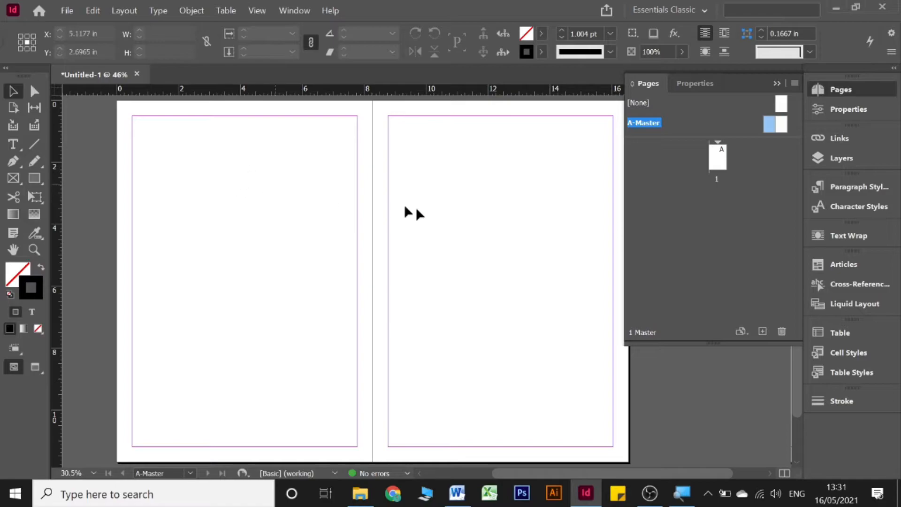
scroll(442, 213, up, 1)
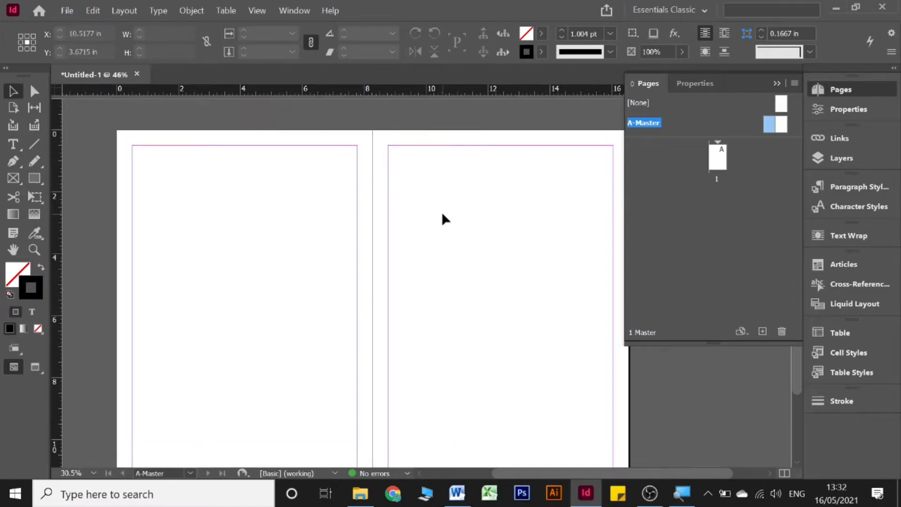
scroll(442, 213, down, 1)
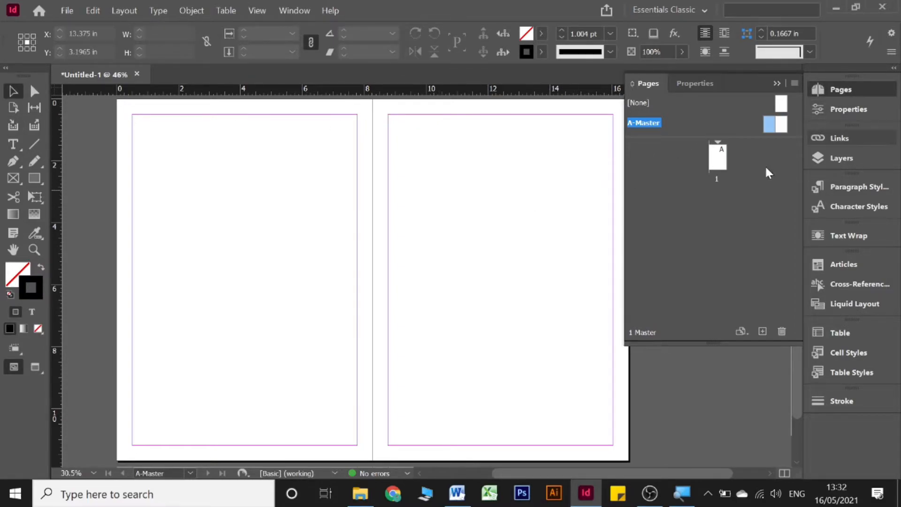
Step: Add a second master spread to the document and return to the A-Master spread
click(717, 157)
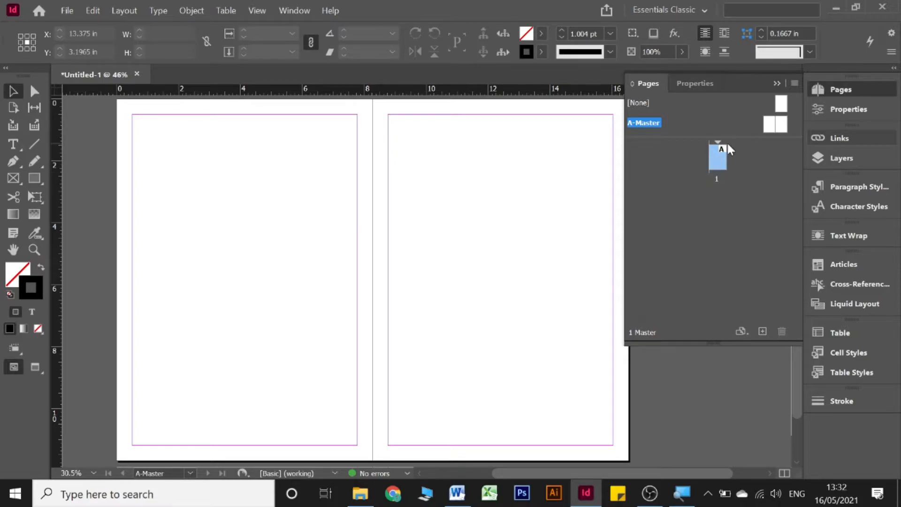
double_click(767, 125)
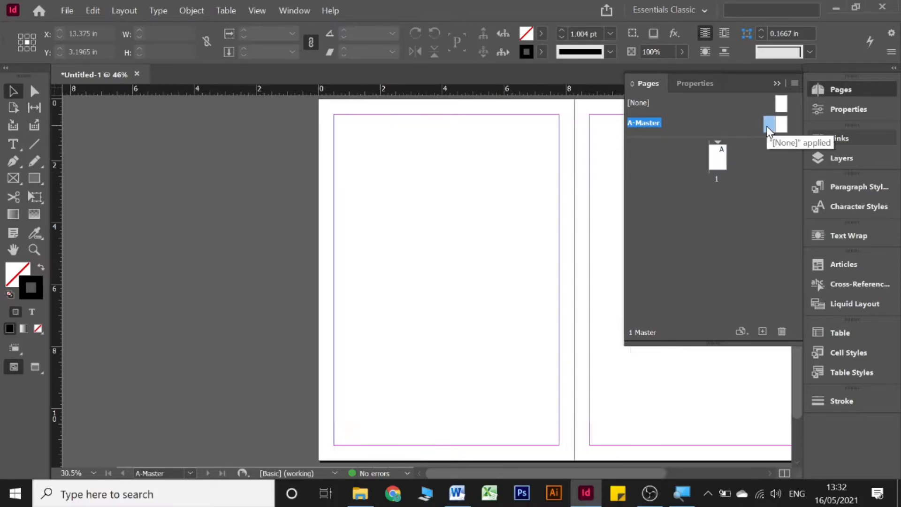
scroll(443, 187, right, 3)
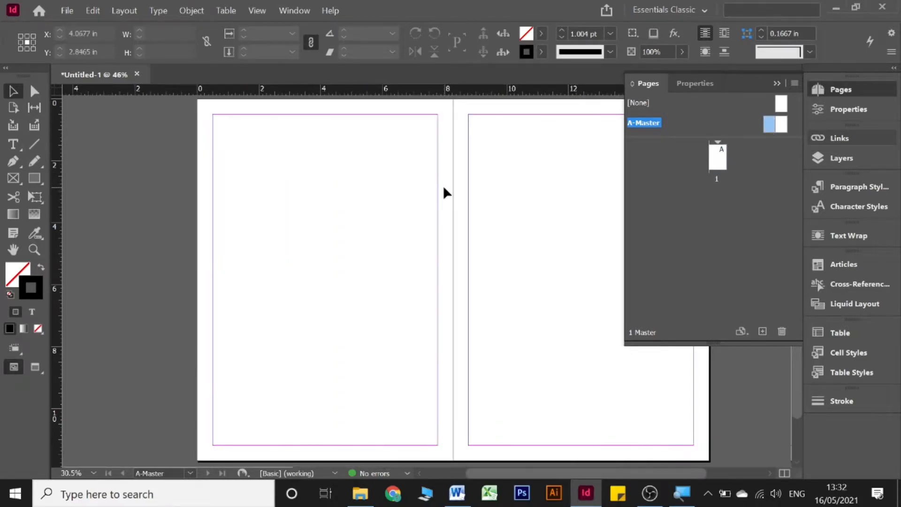
scroll(438, 196, right, 1)
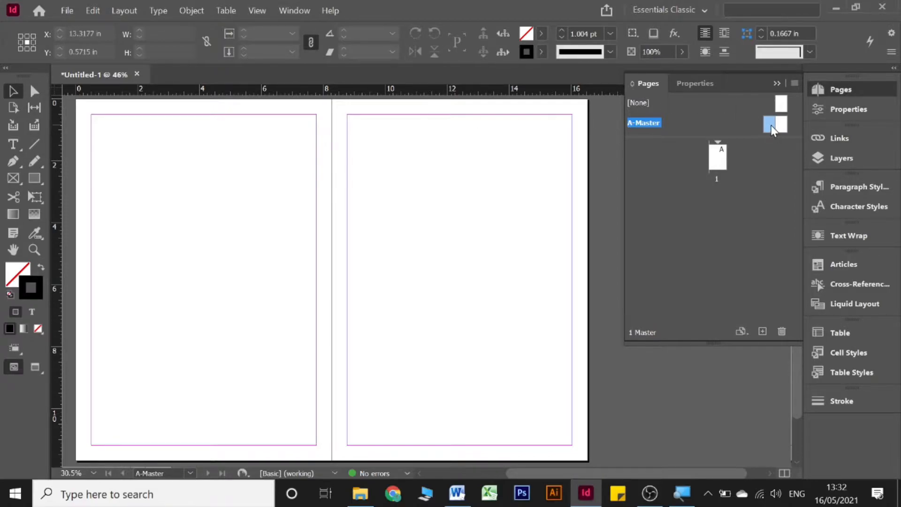
click(762, 331)
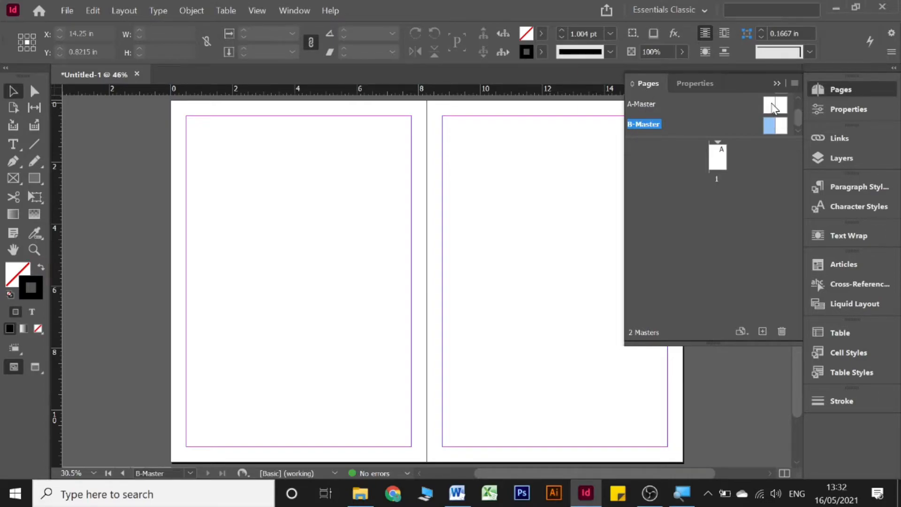
double_click(774, 106)
scroll(346, 145, right, 5)
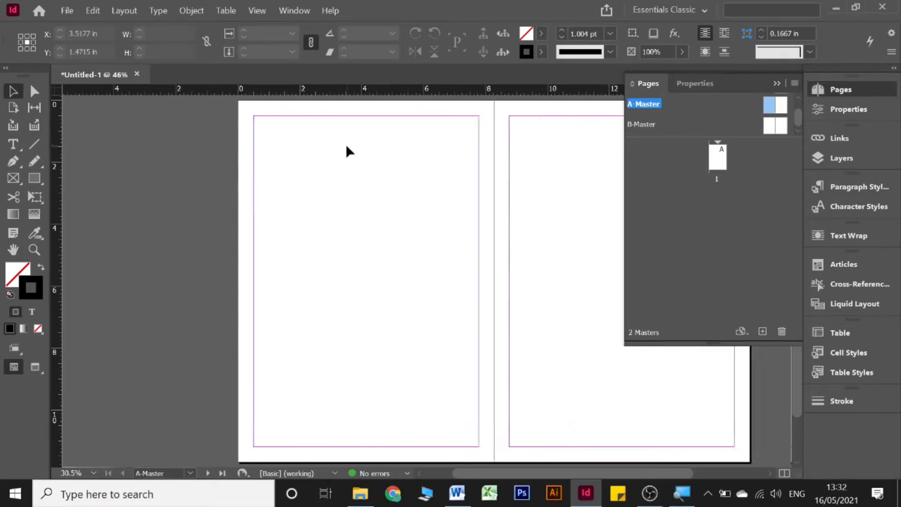
click(34, 145)
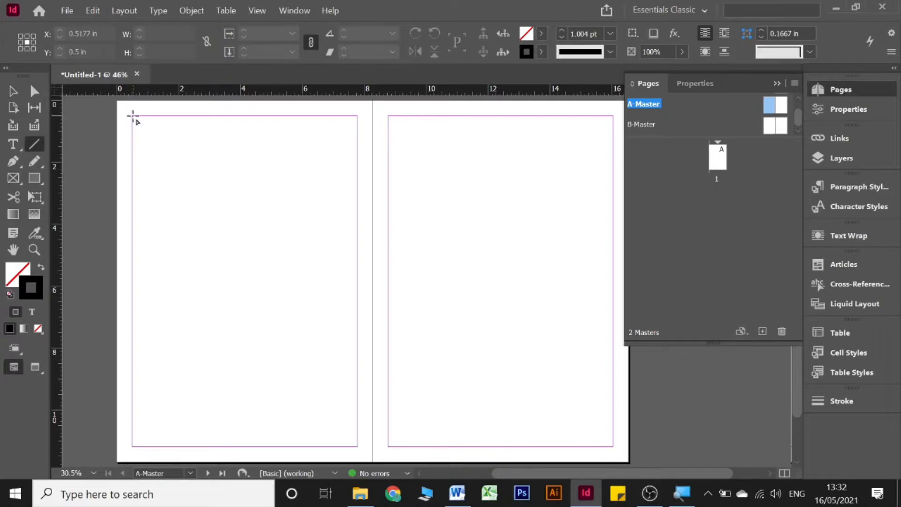
drag(133, 115, 358, 115)
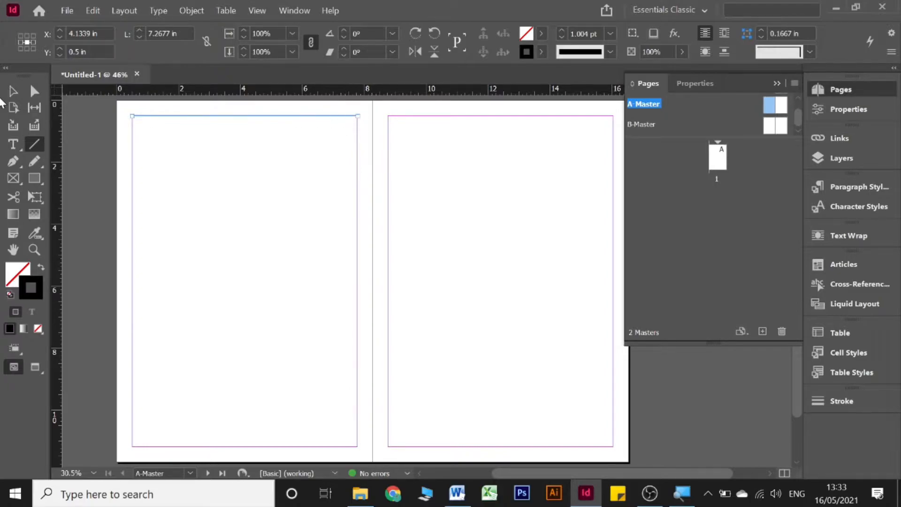
click(13, 91)
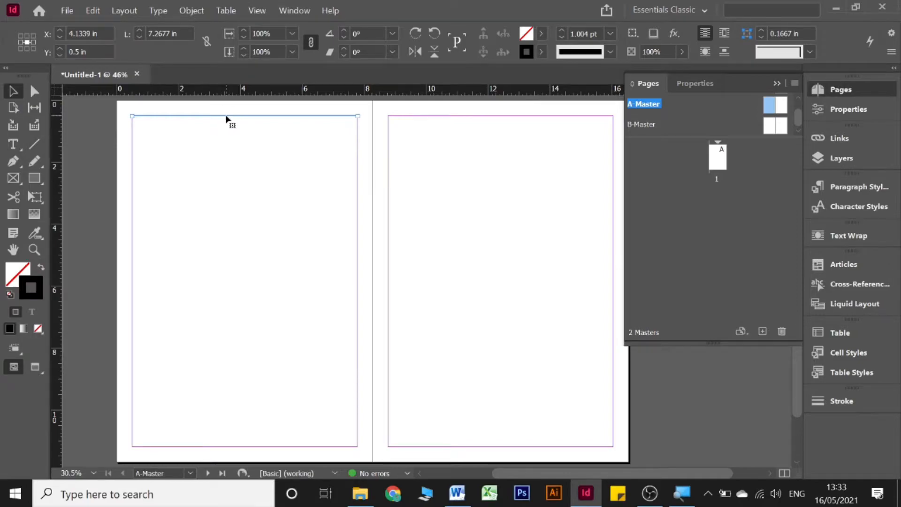
key(Delete)
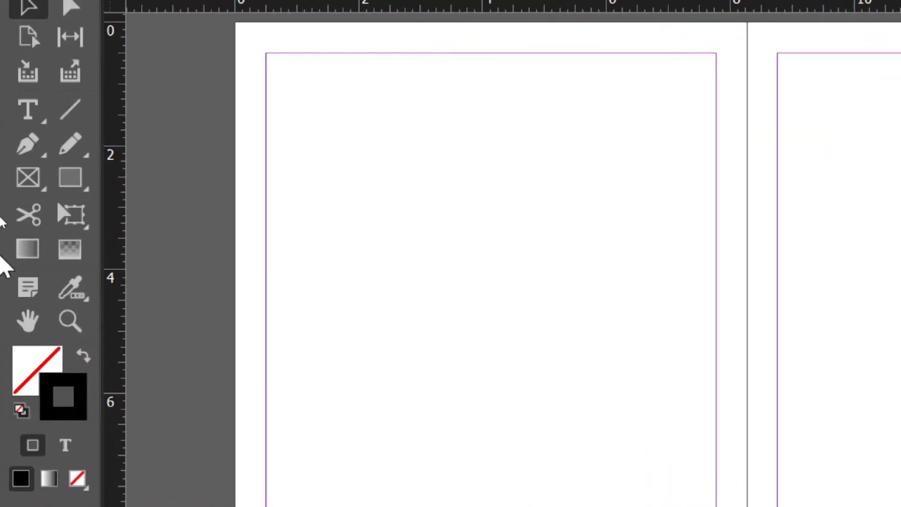
Step: Draw a line about 7.27 in long across the left master page's top margin and give it a 5 pt Thin - Thin stroke
click(65, 115)
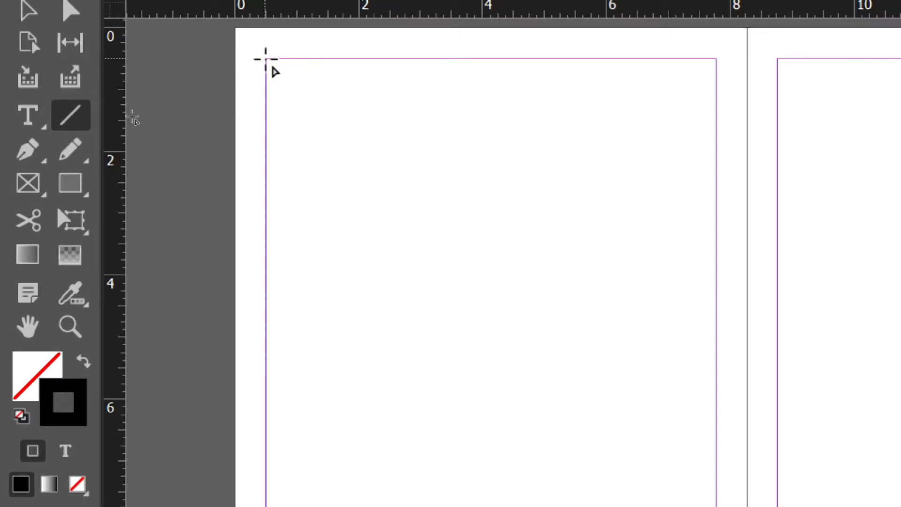
drag(266, 59, 717, 58)
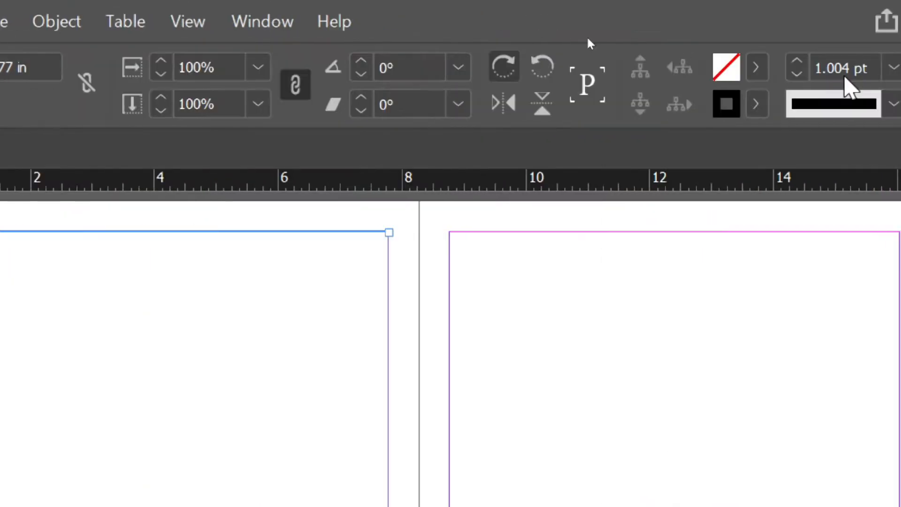
click(787, 105)
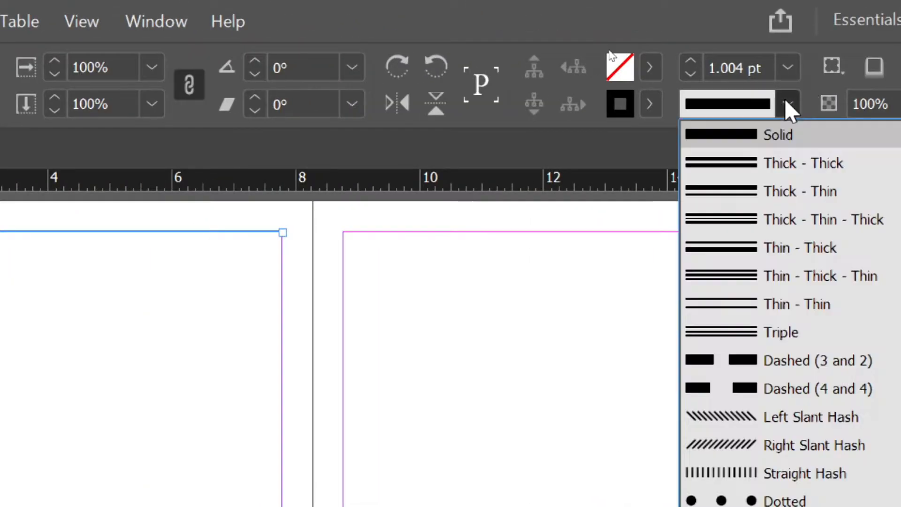
click(760, 310)
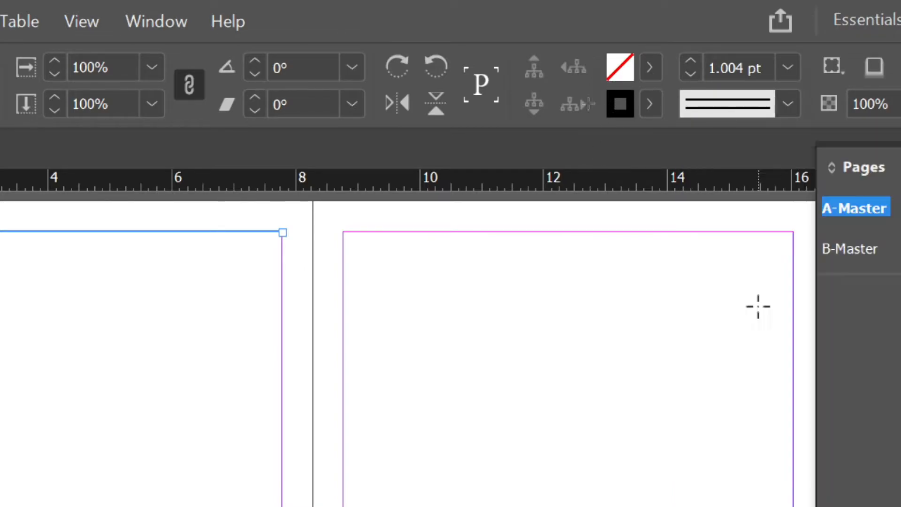
click(689, 62)
click(690, 62)
click(690, 62)
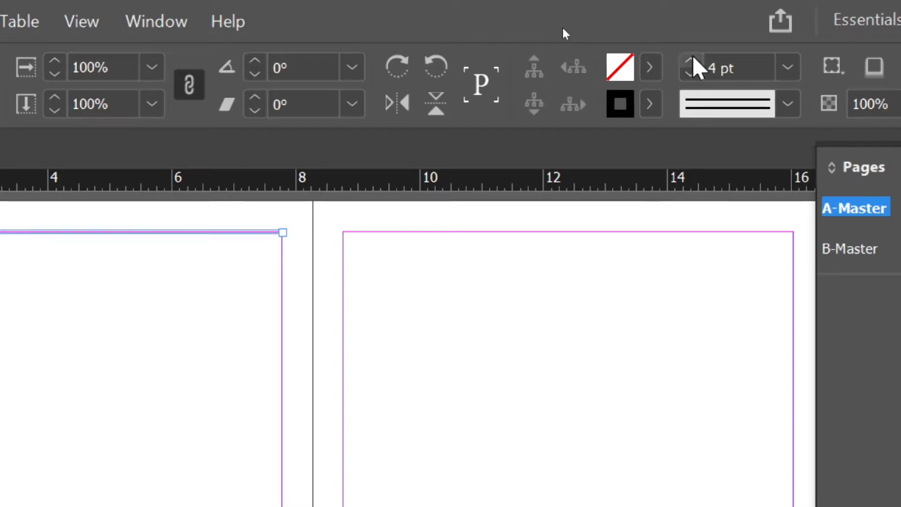
click(690, 62)
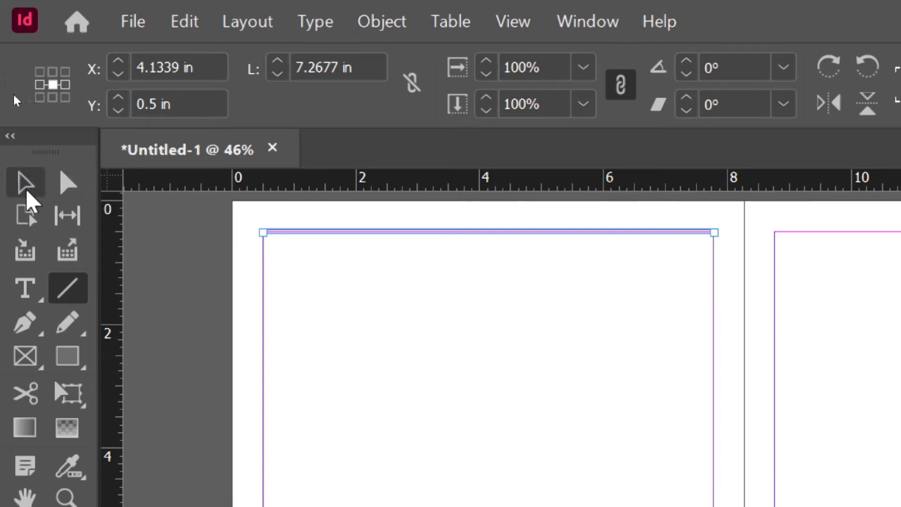
Step: Move the double line slightly above the top margin, to Y 0.431 in
click(27, 189)
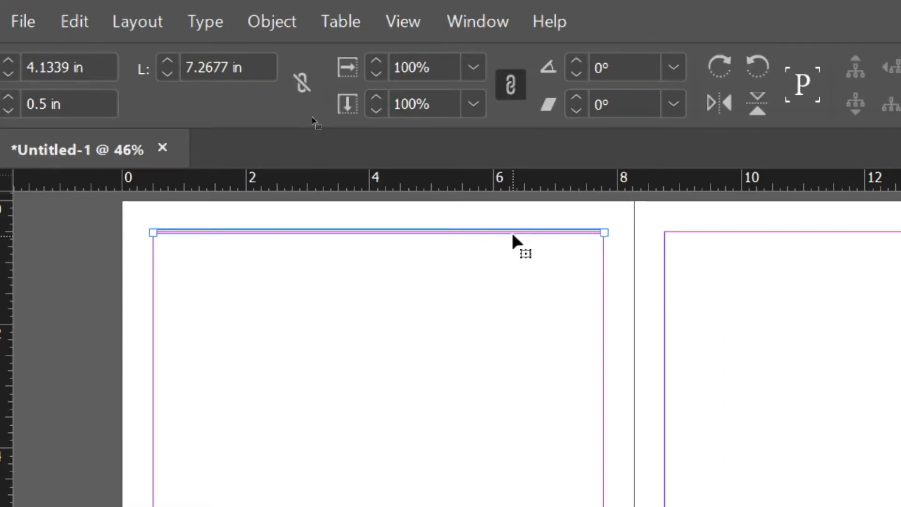
drag(513, 230, 512, 226)
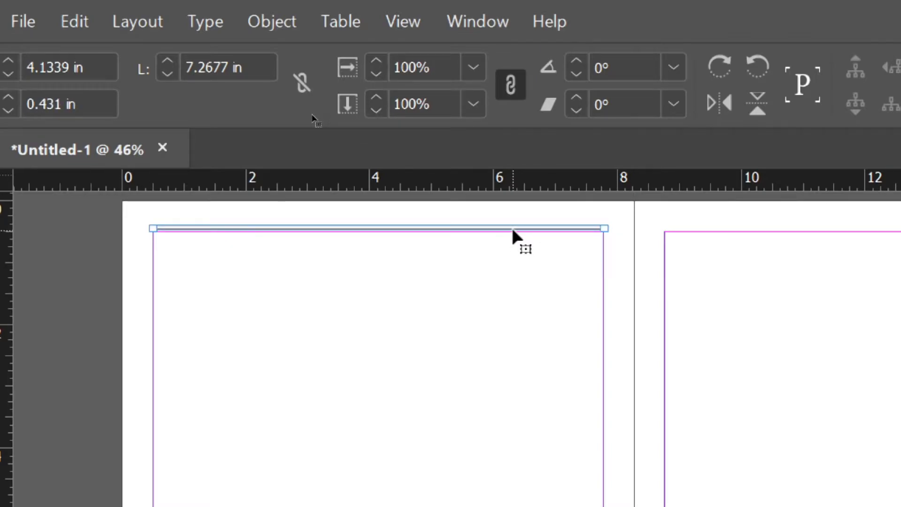
click(526, 324)
scroll(513, 294, right, 3)
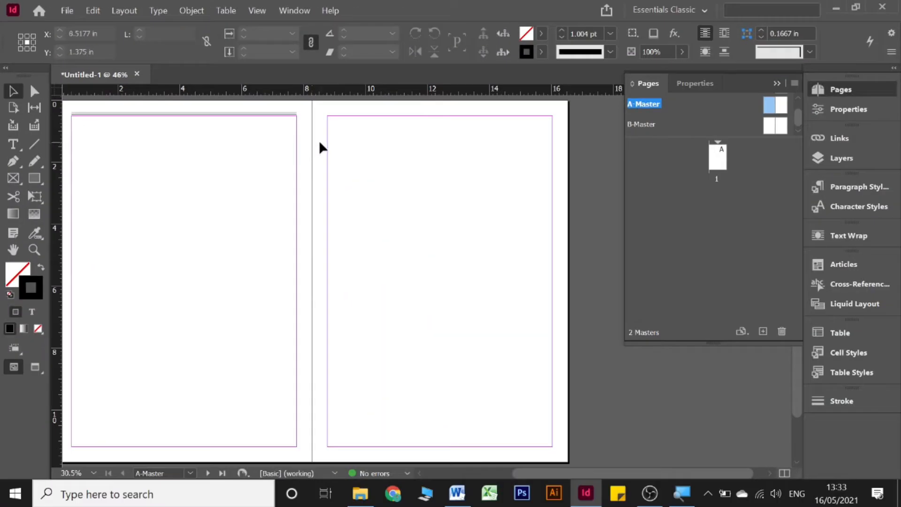
Step: Duplicate the double line onto the right master page, level with the original and spanning that page's top margin
drag(292, 97, 239, 149)
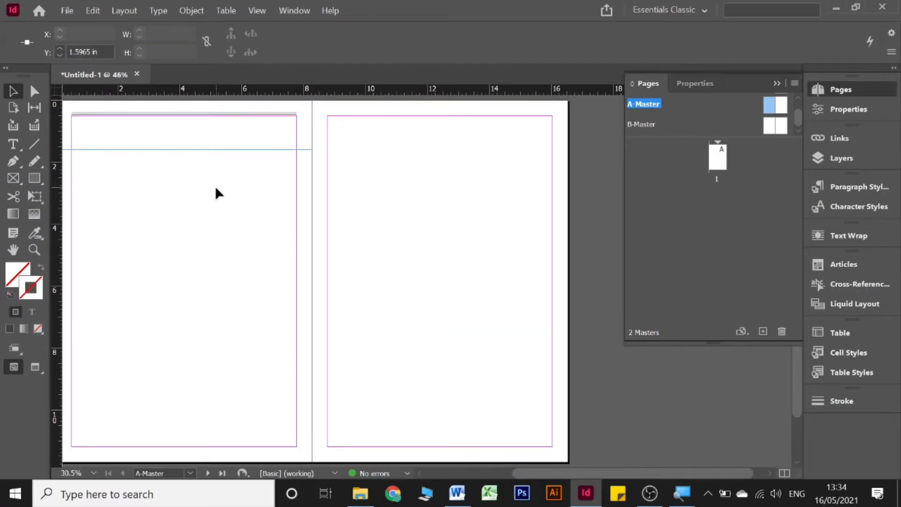
key(Delete)
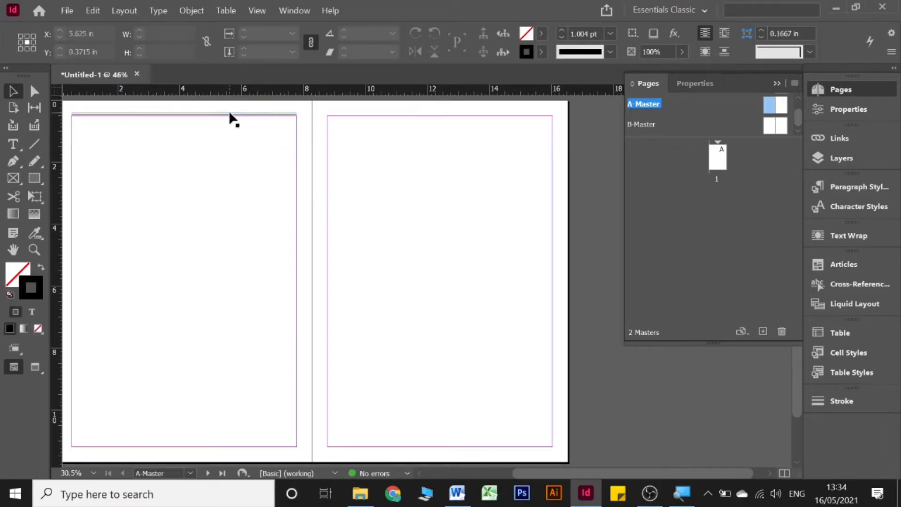
click(229, 114)
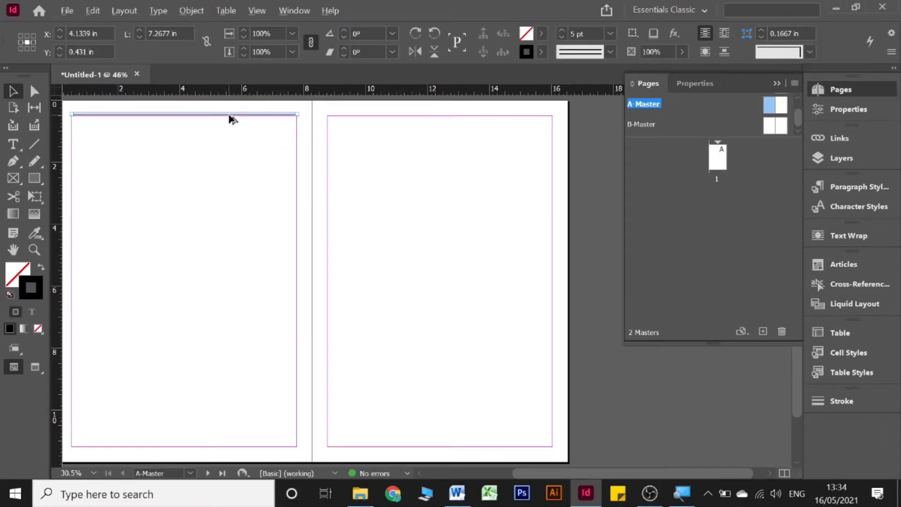
drag(230, 118, 488, 121)
click(204, 200)
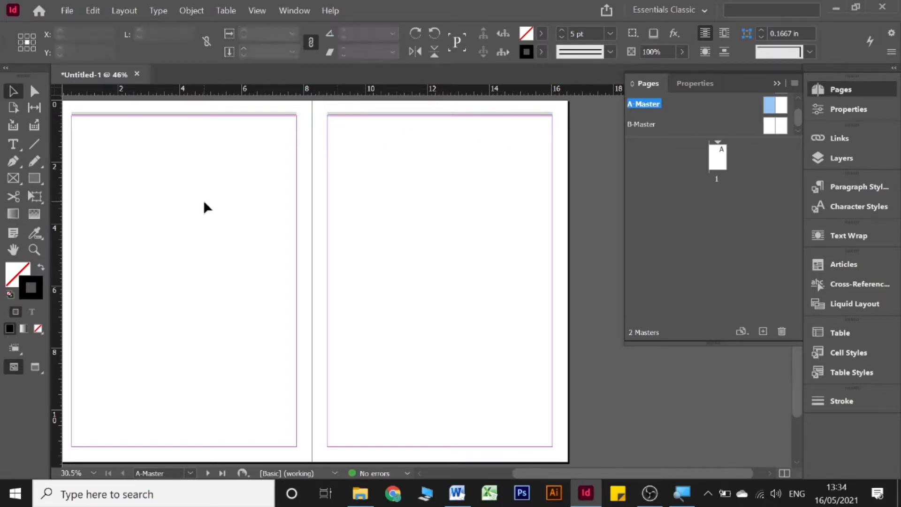
Step: Create a text frame about 7.27 in wide and 0.37 in high in the left master page's bottom margin, spanning the margin width
scroll(203, 204, left, 3)
scroll(319, 204, right, 2)
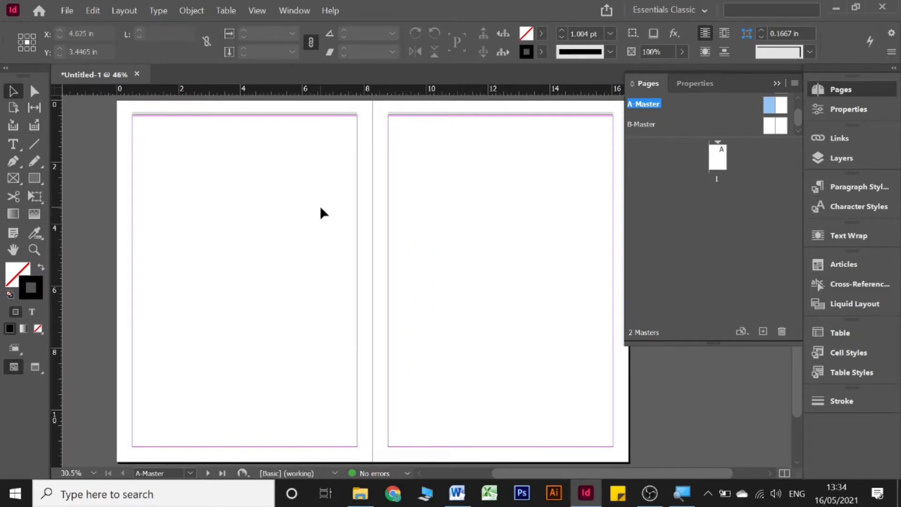
scroll(320, 204, down, 1)
scroll(320, 208, down, 1)
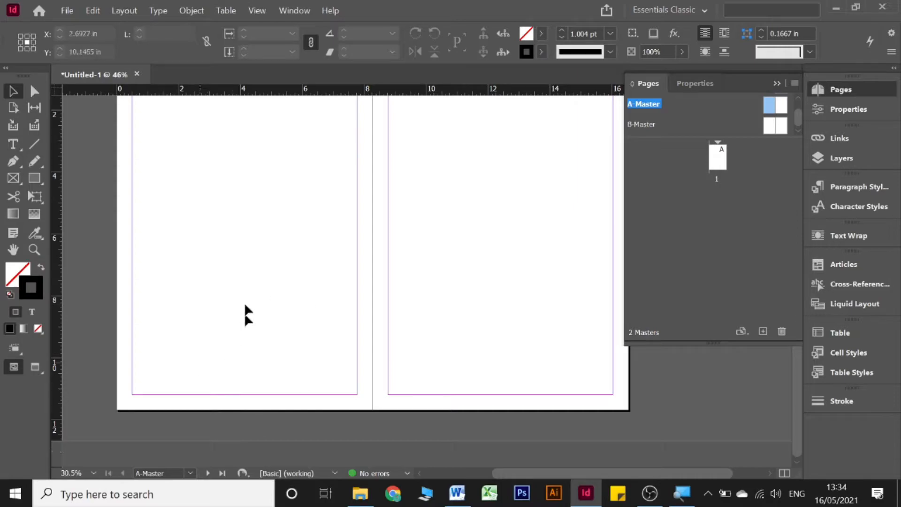
click(11, 145)
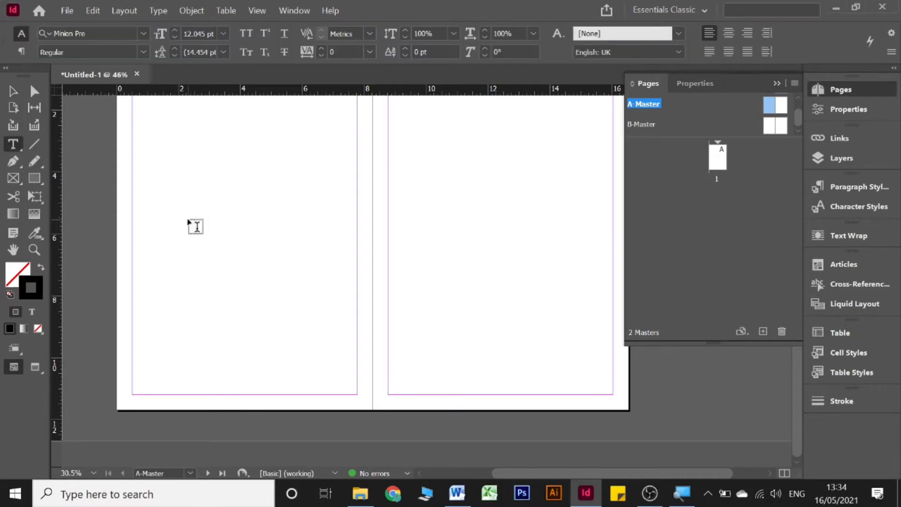
scroll(145, 394, up, 2)
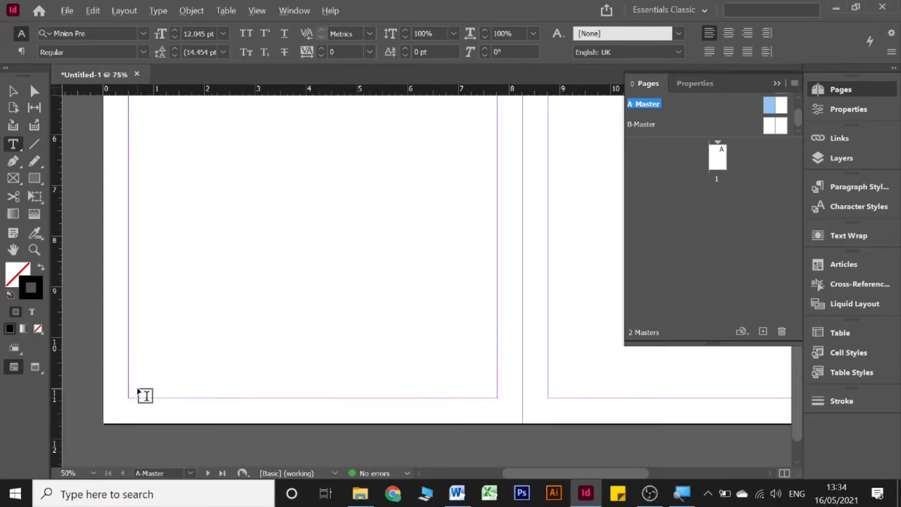
scroll(145, 395, up, 1)
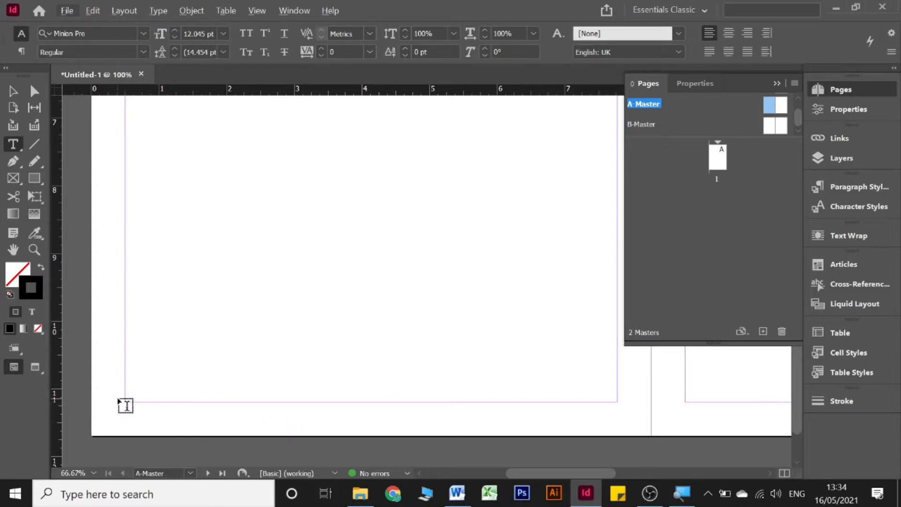
mouse_move(125, 402)
mouse_down()
mouse_move(172, 425)
mouse_move(622, 427)
mouse_up()
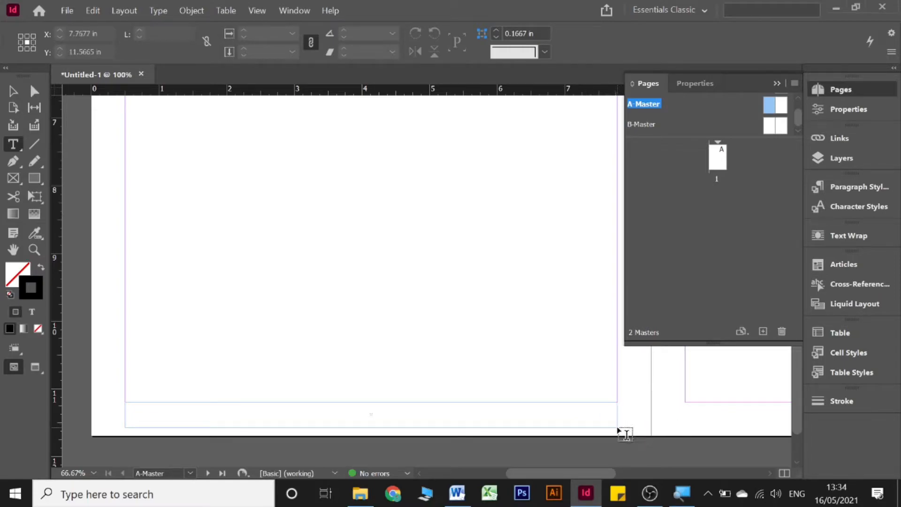
click(13, 90)
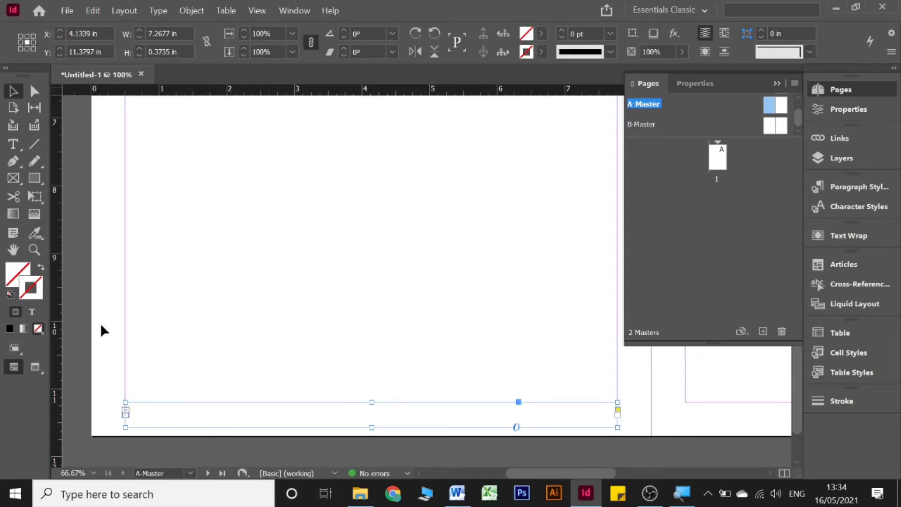
Step: Insert a Current Page Number marker into the text frame in the left master page's bottom margin
double_click(260, 417)
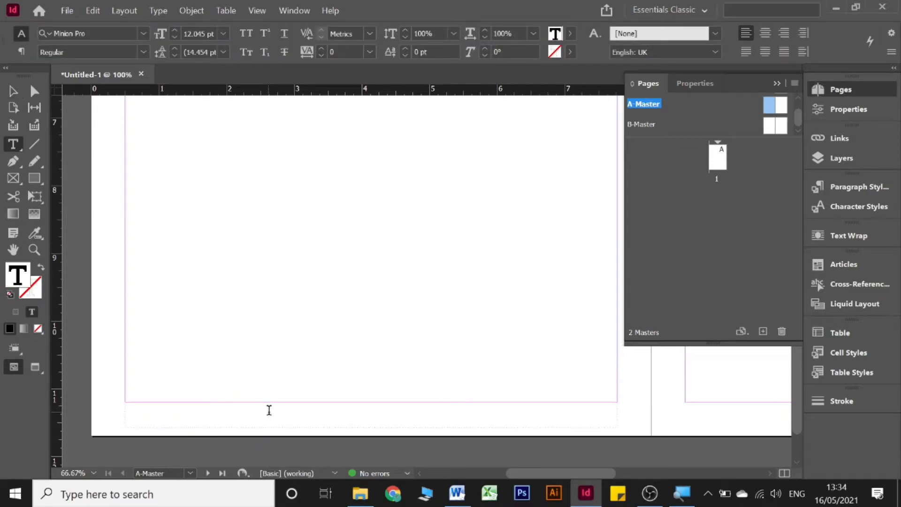
click(158, 9)
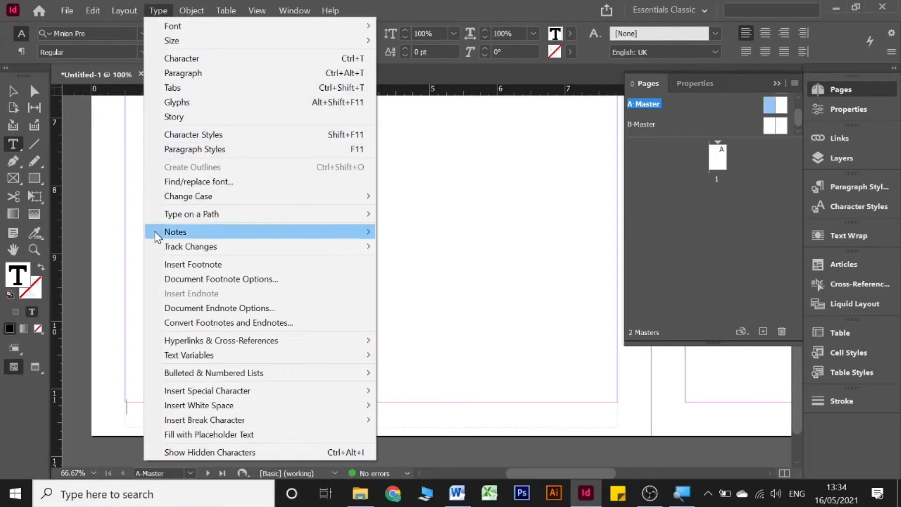
mouse_move(173, 392)
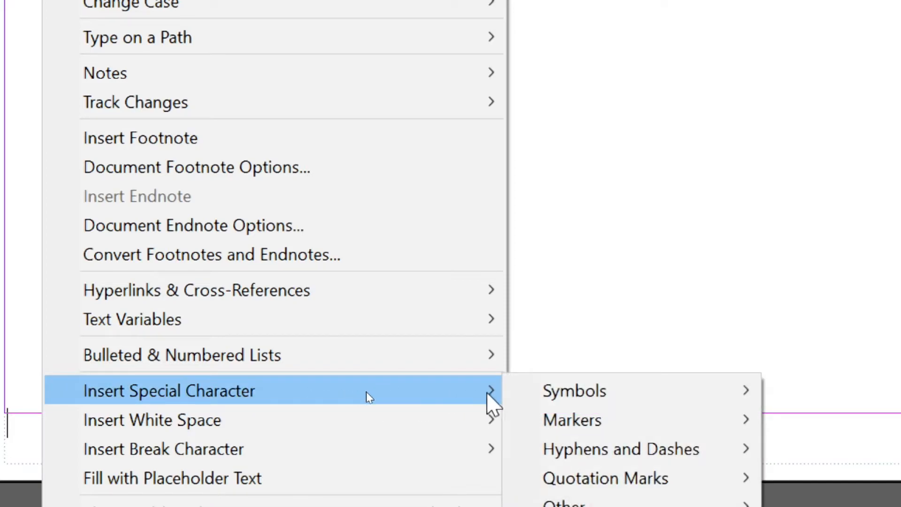
mouse_move(590, 404)
mouse_move(613, 418)
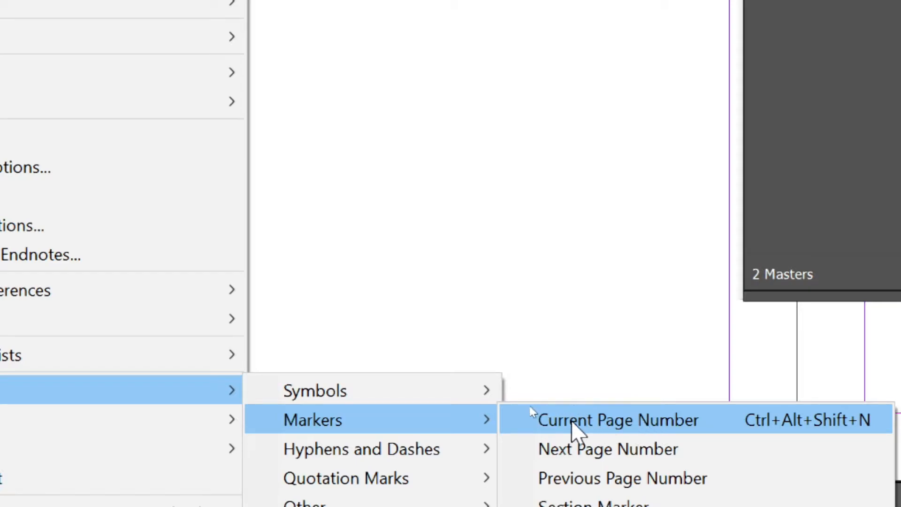
click(624, 423)
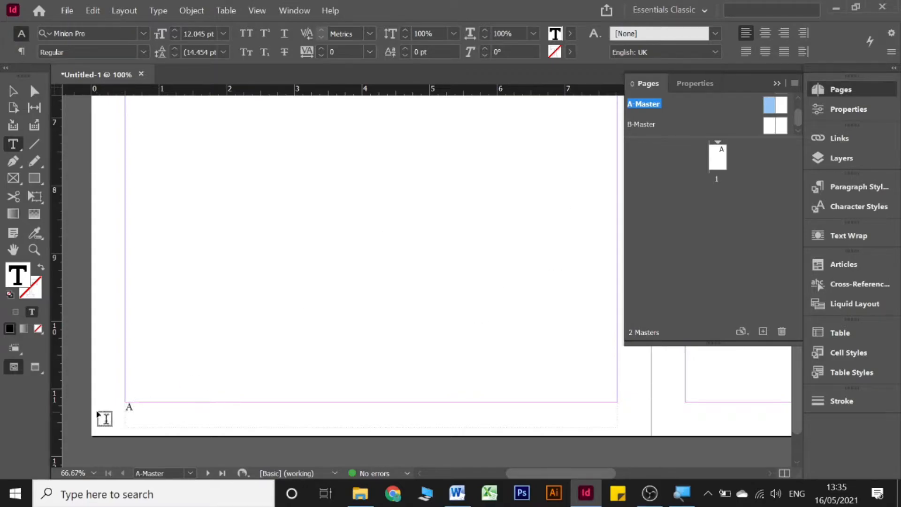
Step: Center-align the page number marker within its frame
click(160, 411)
drag(159, 412, 92, 393)
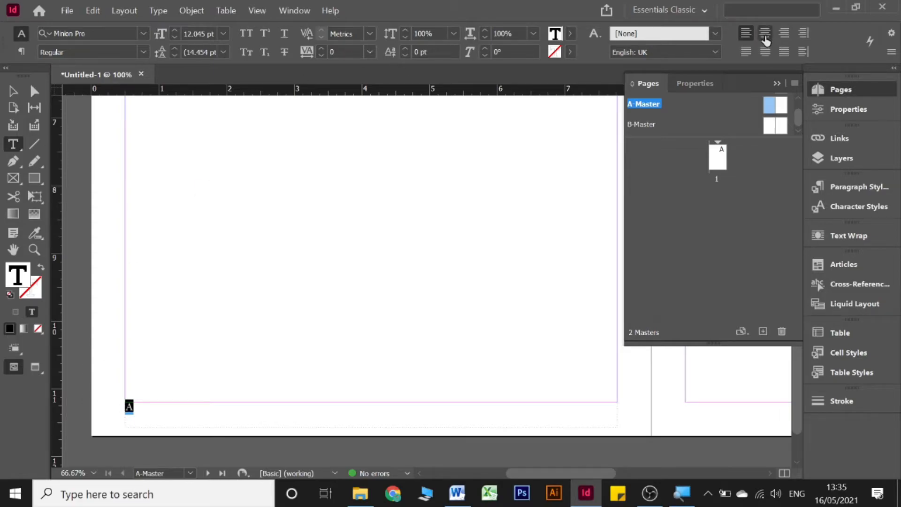
click(765, 40)
click(14, 91)
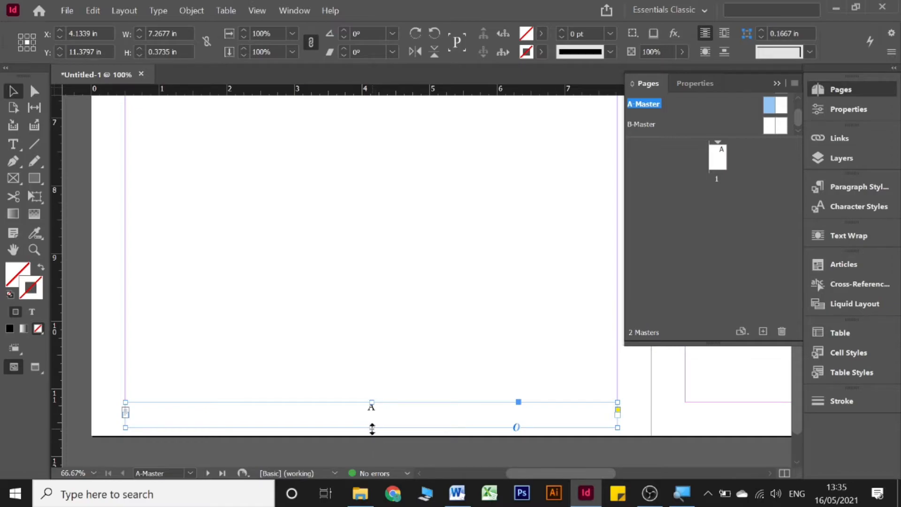
Step: Increase the page number marker's font size to a few points above 14 pt
double_click(372, 427)
double_click(393, 408)
key(ctrl+a)
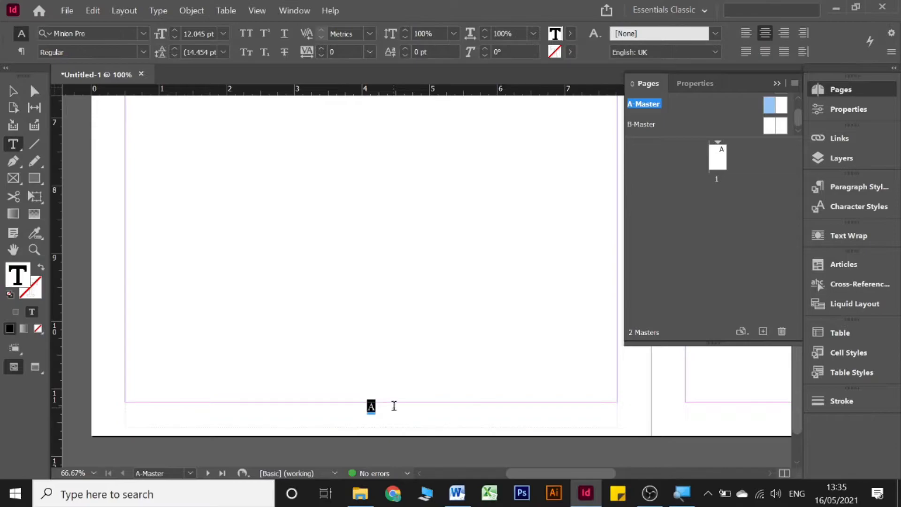
click(175, 30)
click(175, 30)
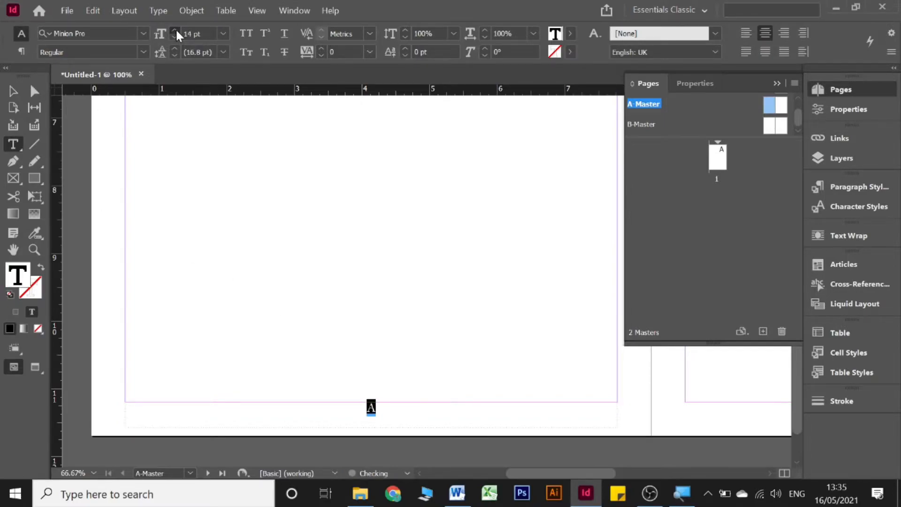
click(175, 30)
click(175, 30)
click(175, 30)
click(13, 91)
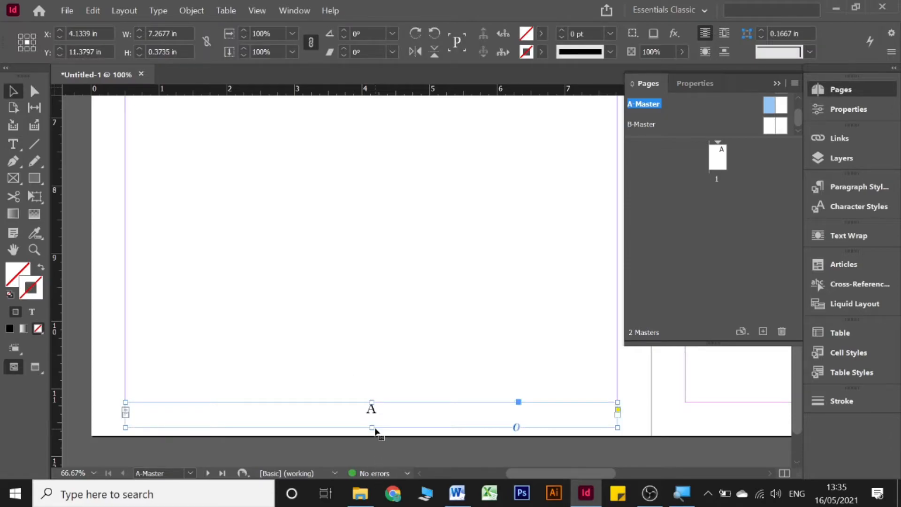
Step: Fit the page number frame to its text height and nudge it down to Y 11.4013 in
double_click(371, 427)
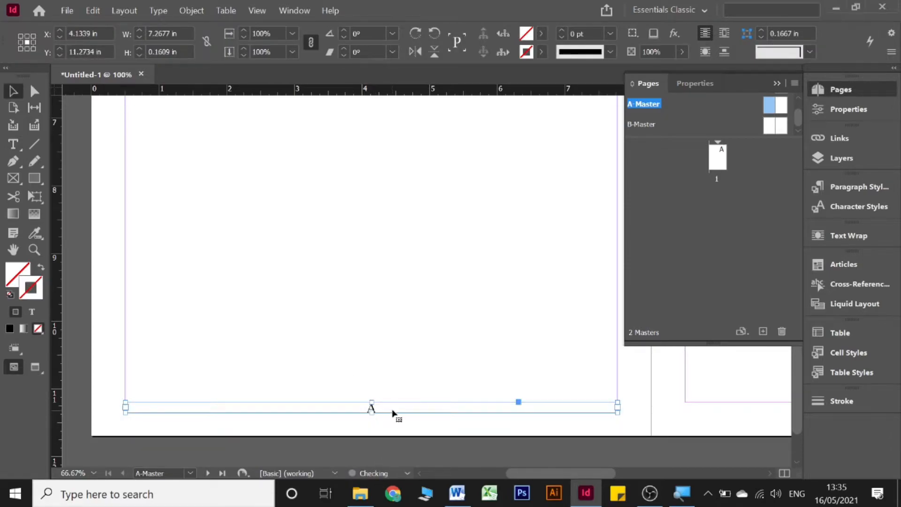
key(shift+Down)
key(Down)
key(Down)
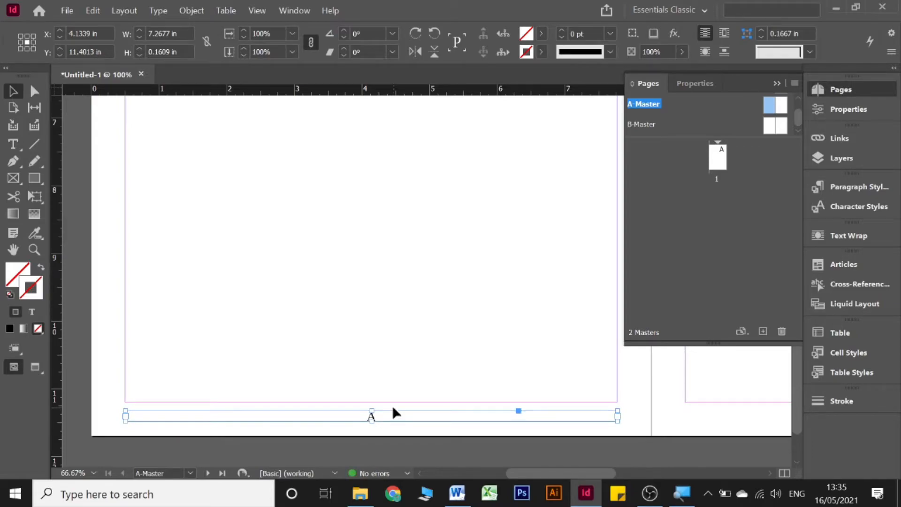
Step: Duplicate the page number frame onto the right master page, level with the original and aligned to that page's side margins
scroll(393, 412, right, 6)
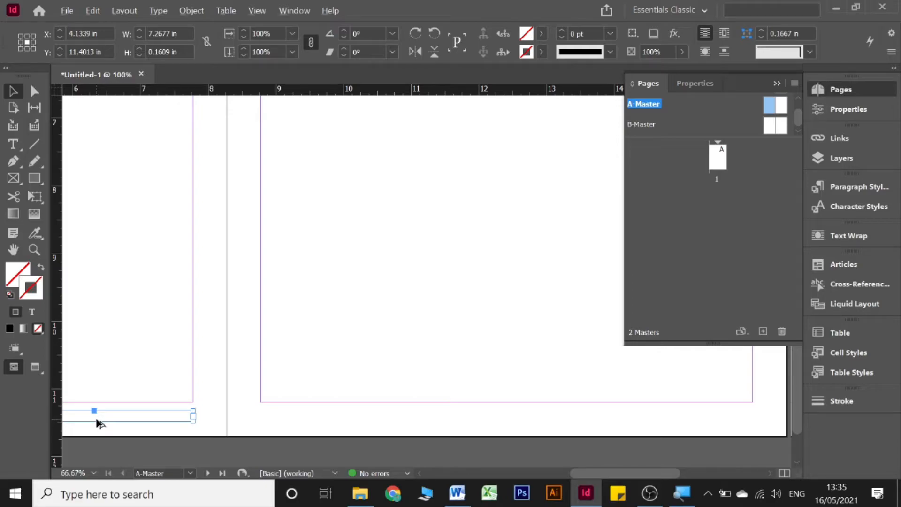
drag(98, 422, 663, 418)
click(441, 367)
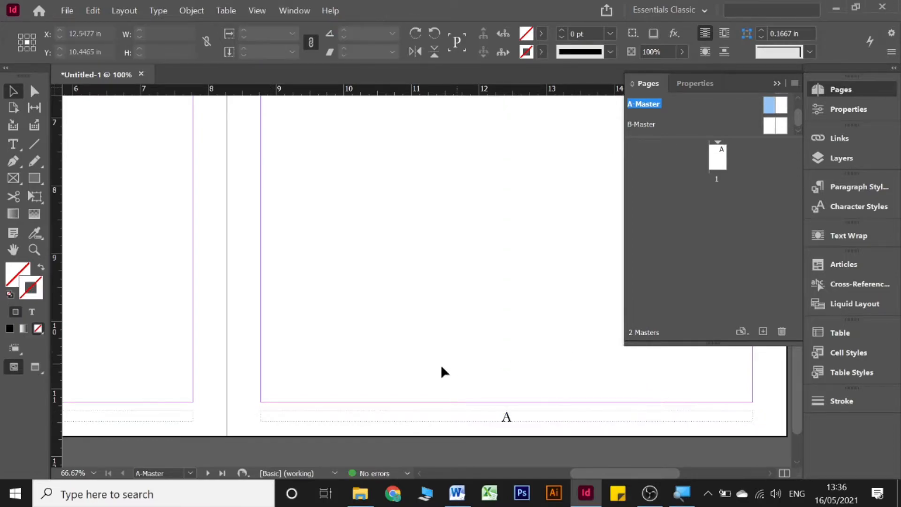
Step: Review the double header lines and page number markers on both pages of the A-Master spread
scroll(441, 364, left, 6)
scroll(439, 364, up, 6)
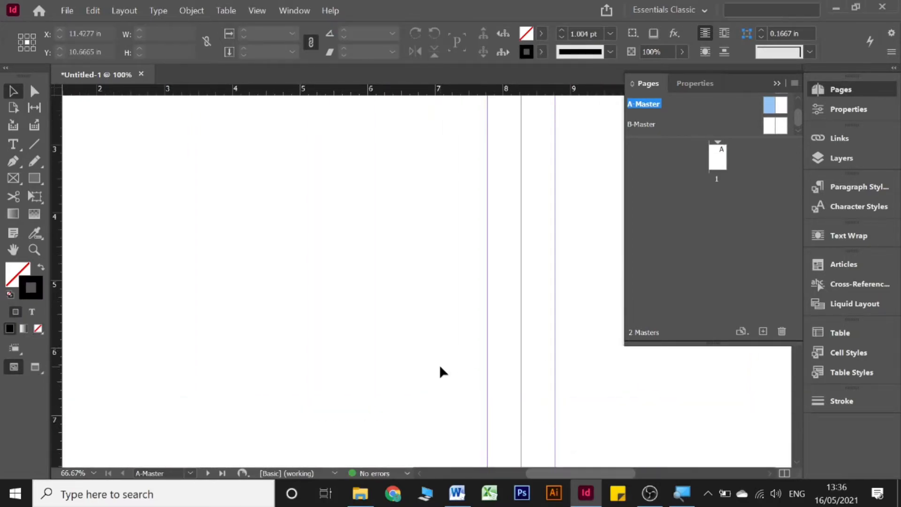
scroll(439, 364, down, 5)
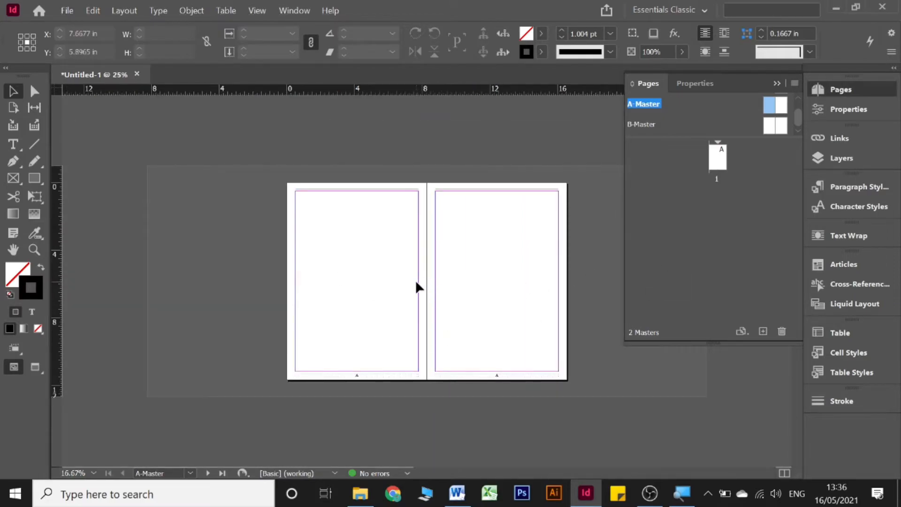
scroll(415, 281, up, 1)
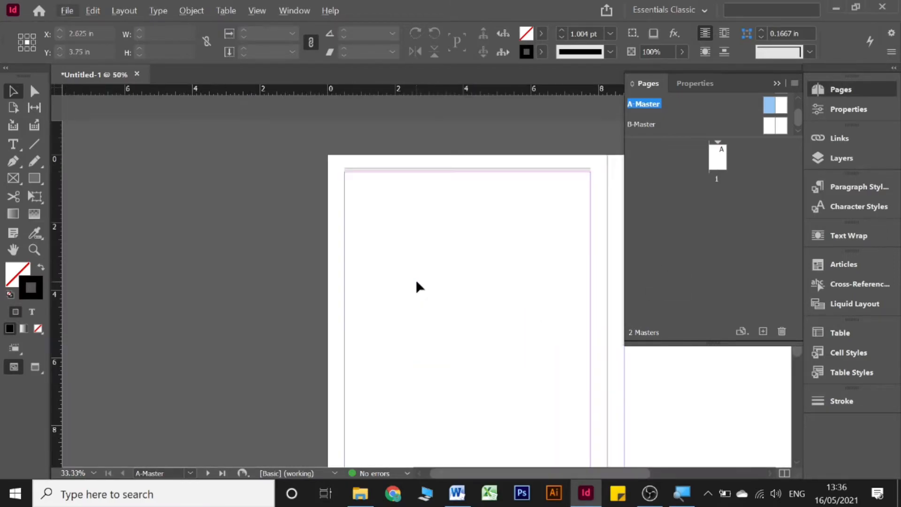
scroll(416, 280, right, 5)
scroll(417, 279, down, 2)
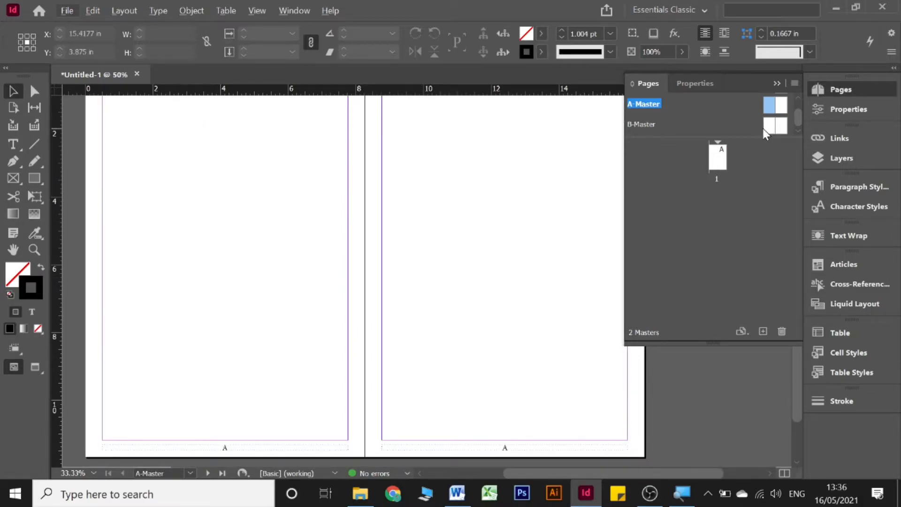
scroll(178, 235, up, 2)
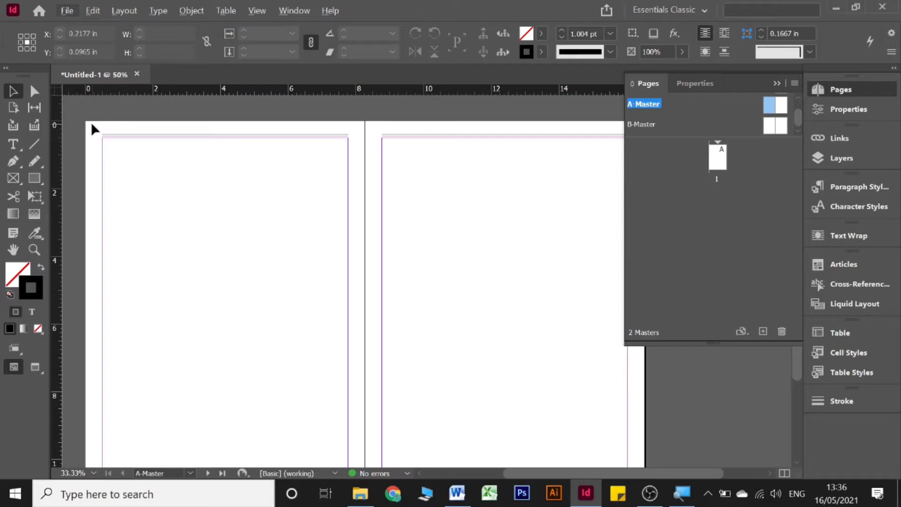
drag(93, 129, 328, 438)
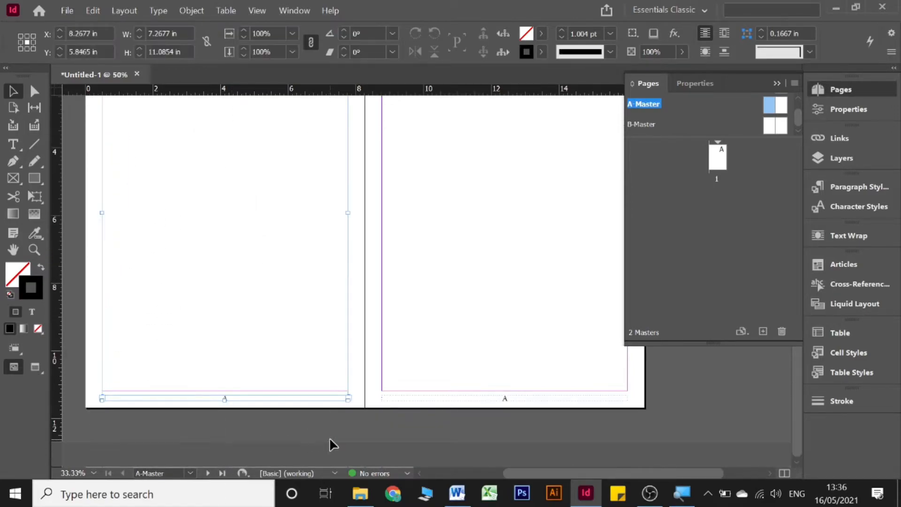
scroll(466, 228, up, 3)
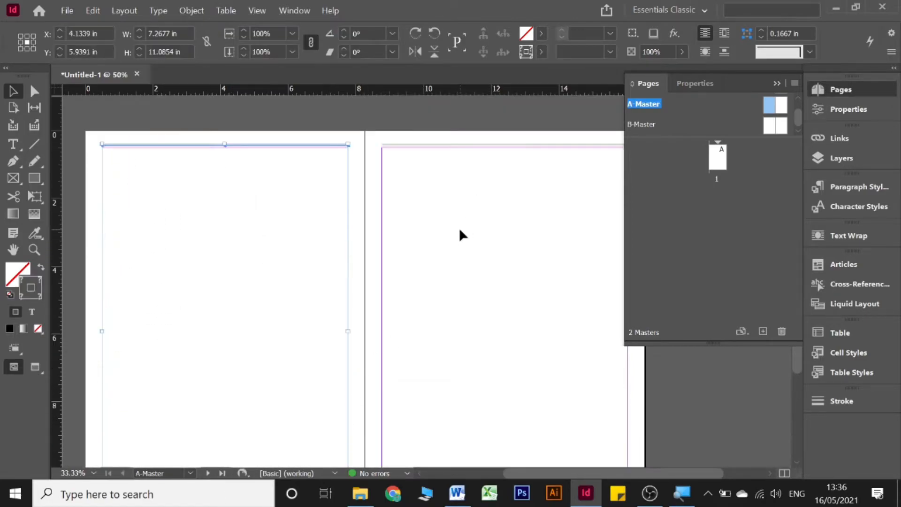
double_click(766, 126)
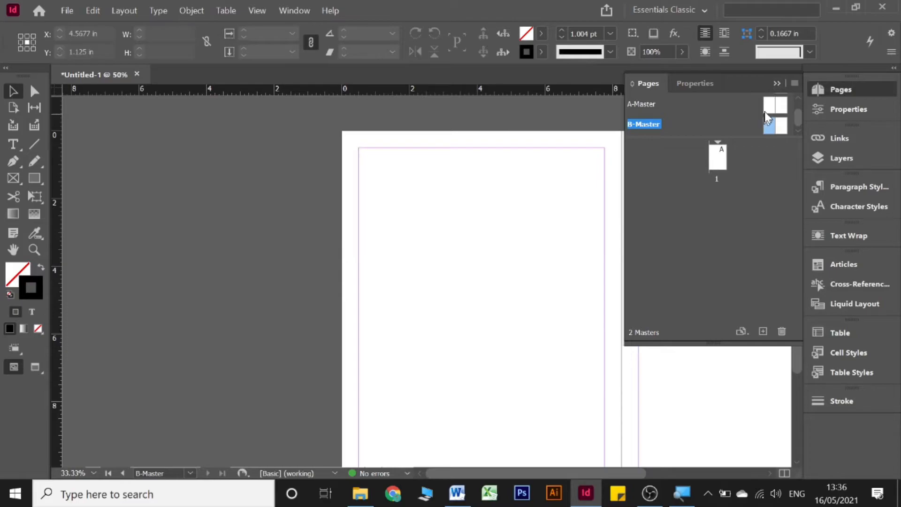
double_click(770, 104)
drag(306, 133, 455, 411)
click(455, 411)
scroll(317, 304, up, 3)
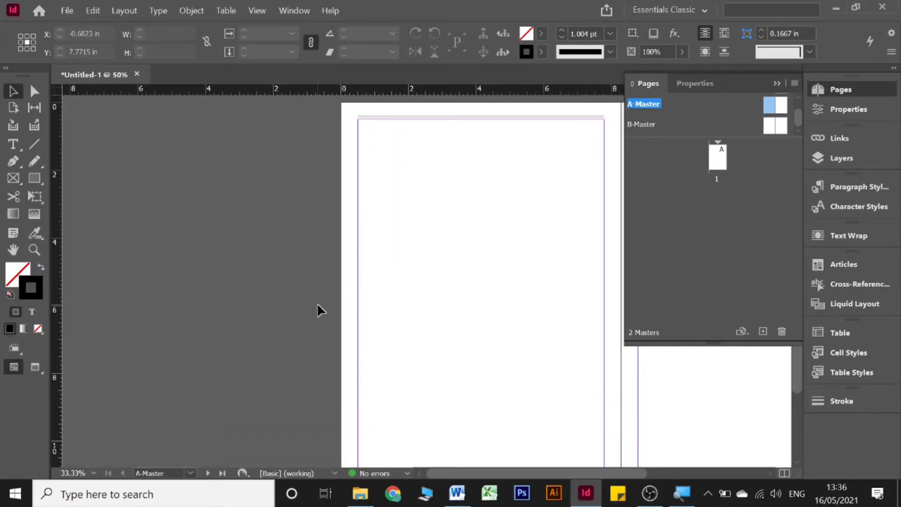
Step: Copy the header lines and page number frames from both A-Master pages and paste them onto the B-Master spread
key(ctrl+minus)
drag(292, 168, 572, 376)
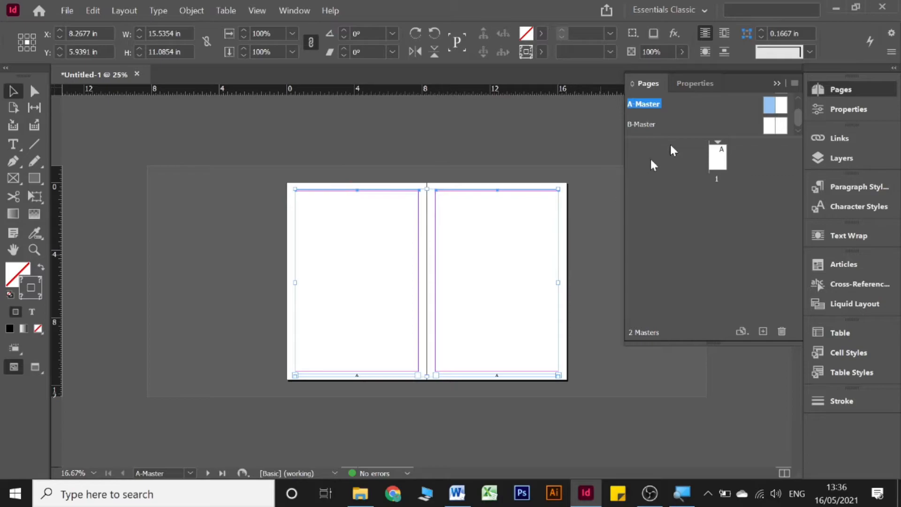
double_click(767, 130)
scroll(496, 263, up, 2)
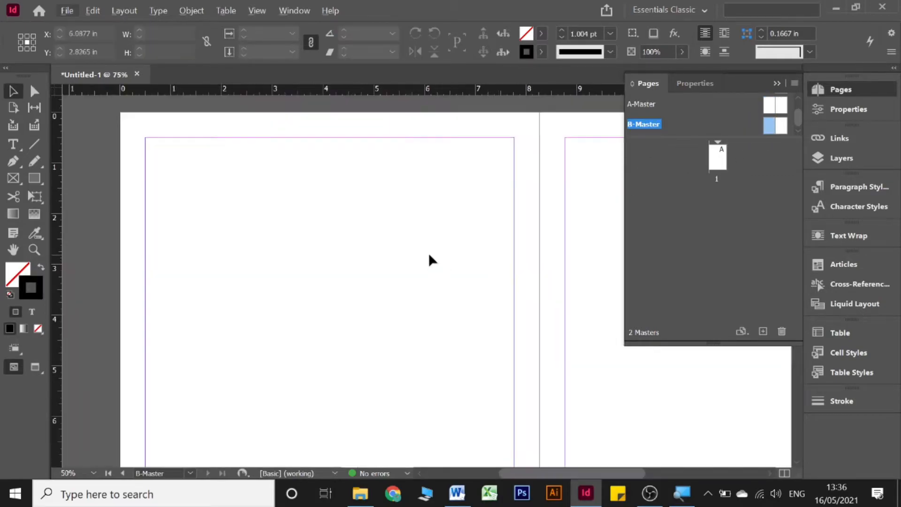
double_click(772, 129)
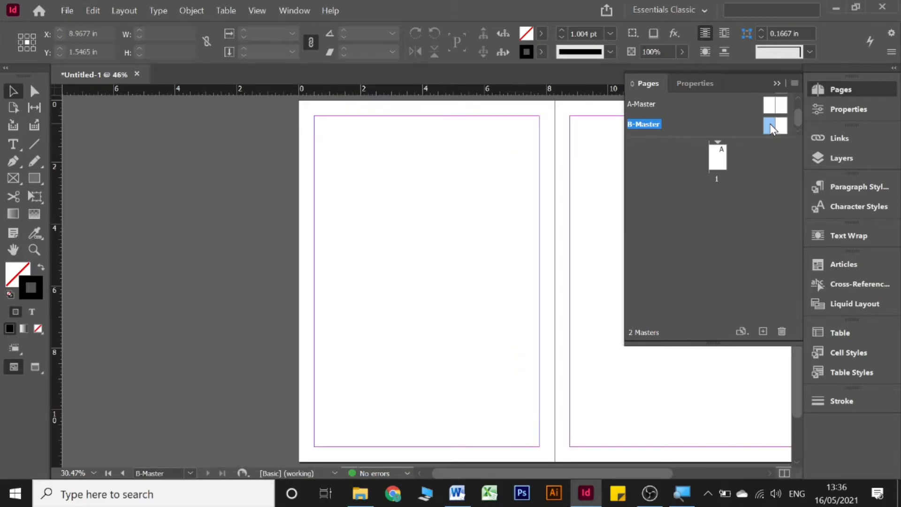
key(ctrl+a)
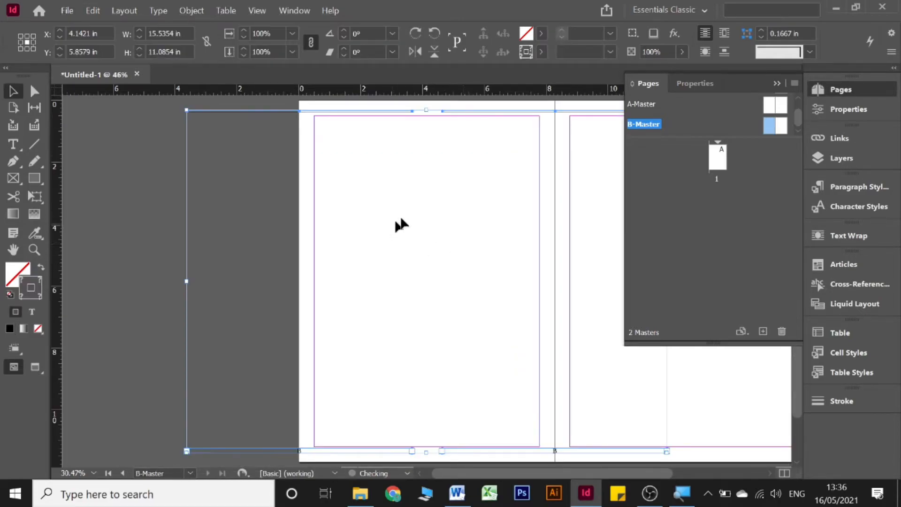
scroll(500, 198, right, 3)
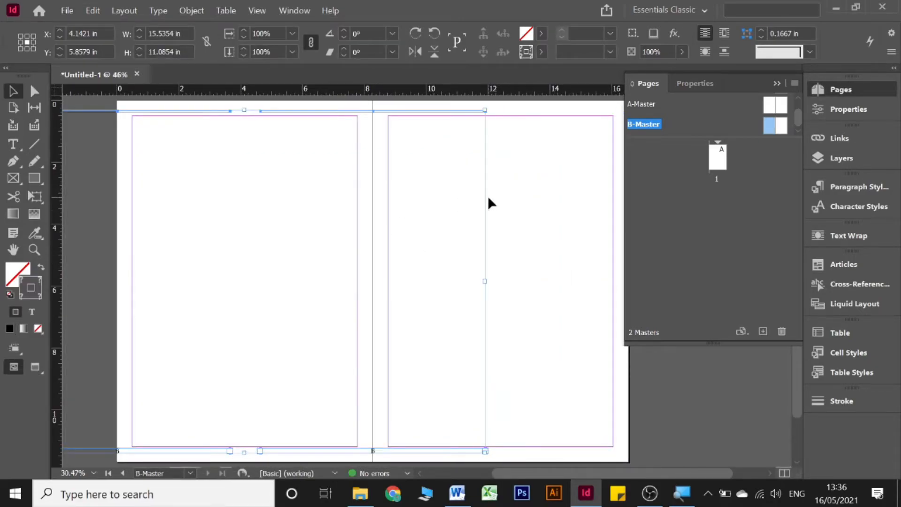
Step: Move the pasted header lines and page number frames across both B-Master pages and nudge them left to X 8.3014 in
drag(488, 199, 618, 201)
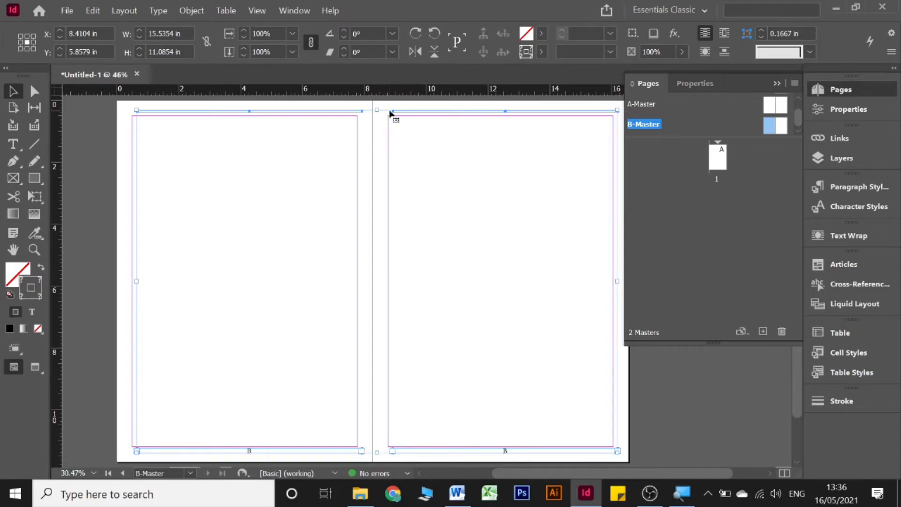
drag(390, 112, 388, 111)
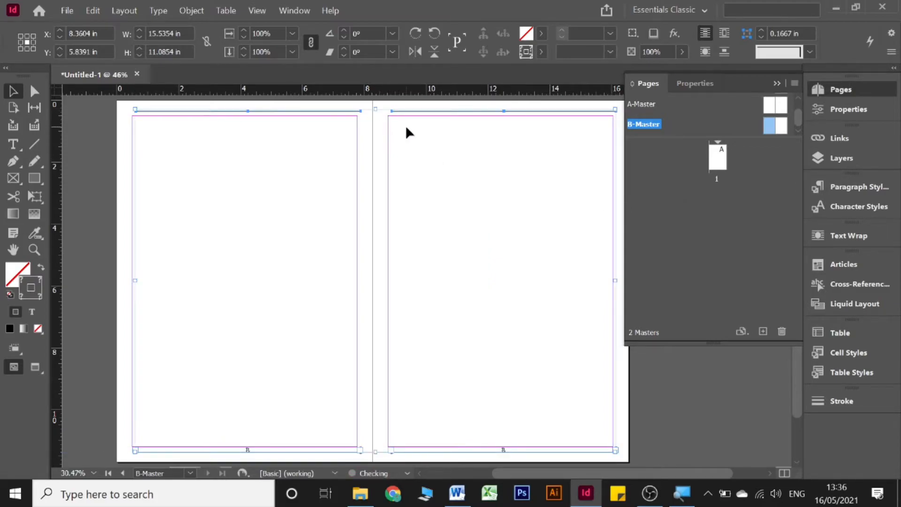
key(Left)
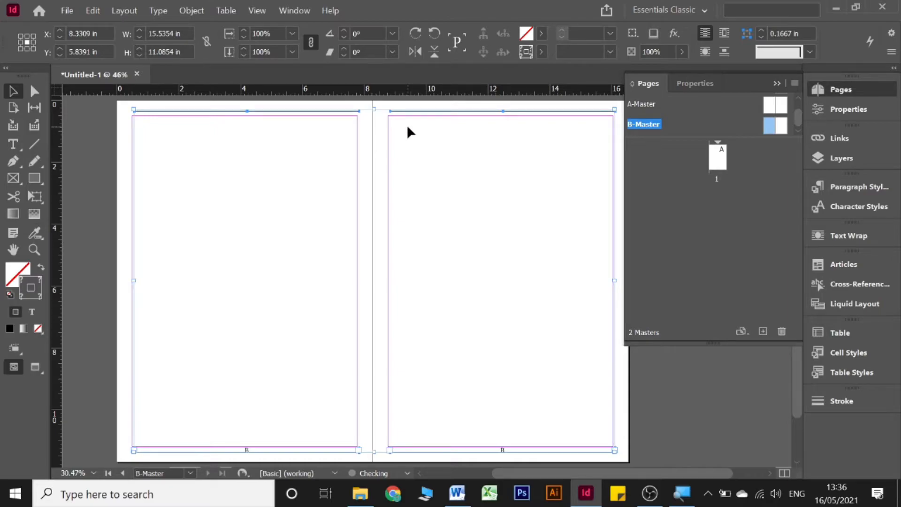
key(Left)
key(Left)
Step: Nudge the pasted header lines and page number frames down and left until they line up with the B-Master margins, at X 8.2817 in, Y 5.9179 in
key(Down)
key(Down)
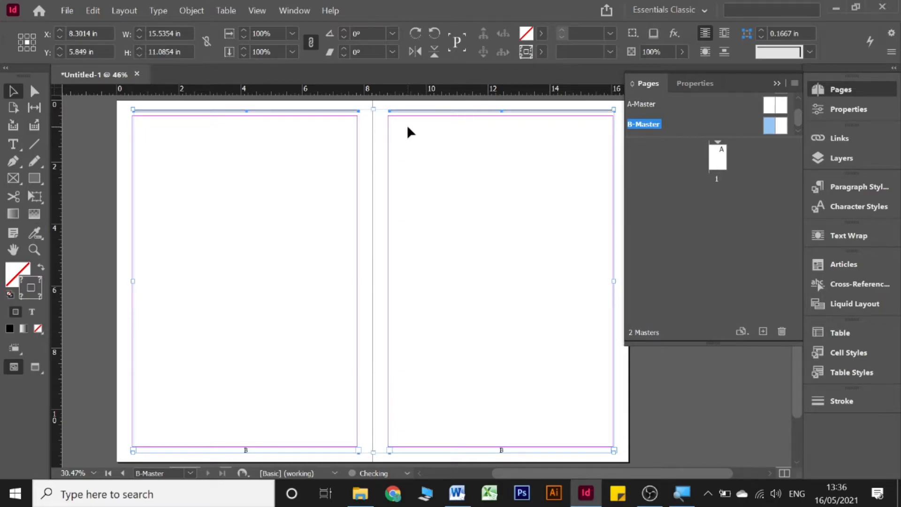
key(Down)
key(Down)
key(Down)
key(Down)
key(Down)
key(Down)
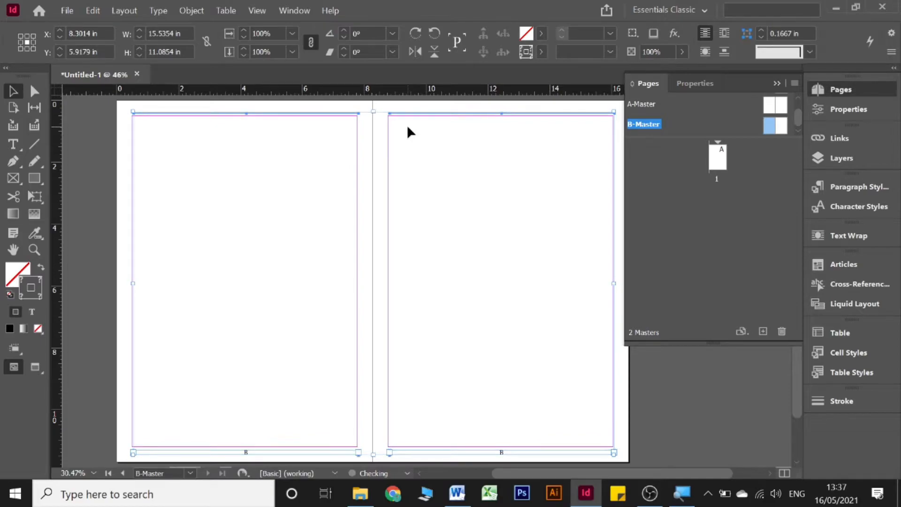
key(Down)
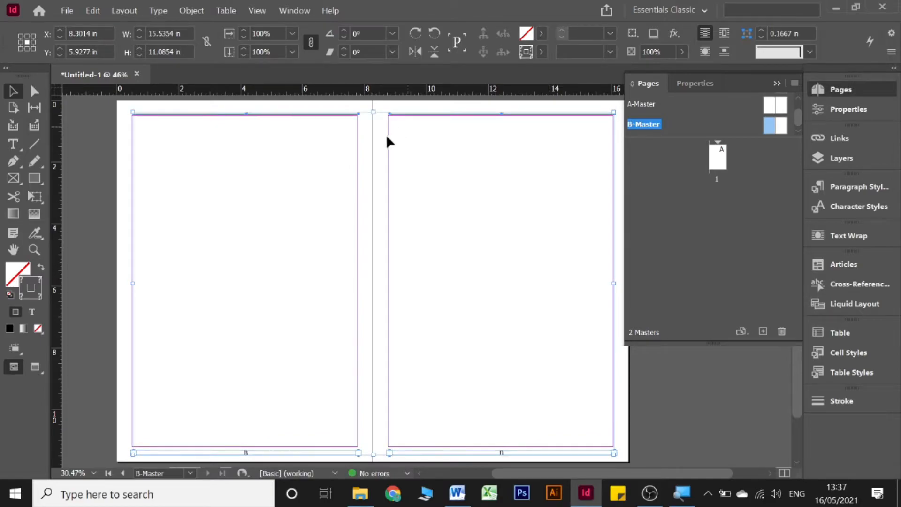
click(100, 159)
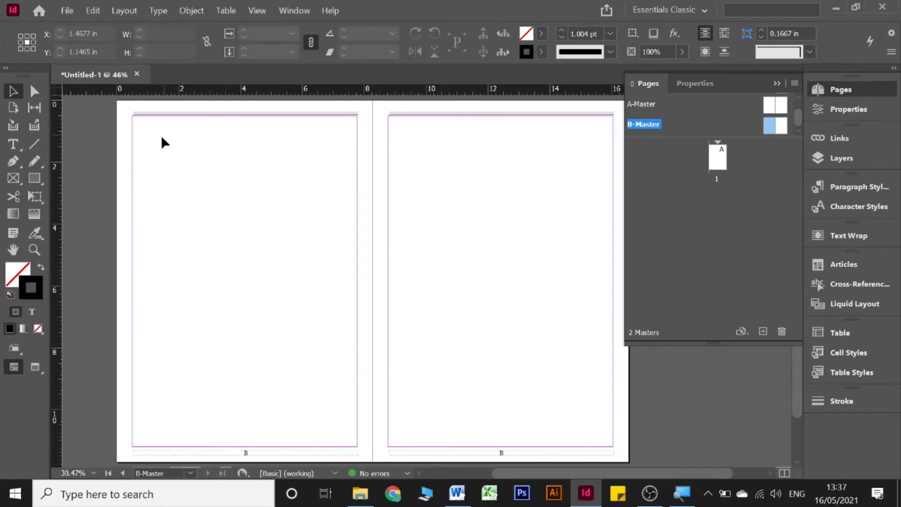
click(332, 112)
key(Left)
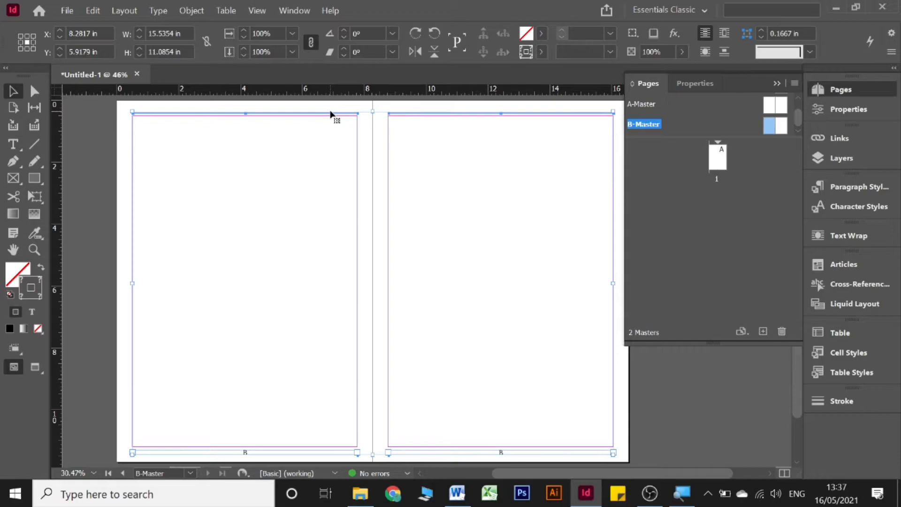
click(284, 209)
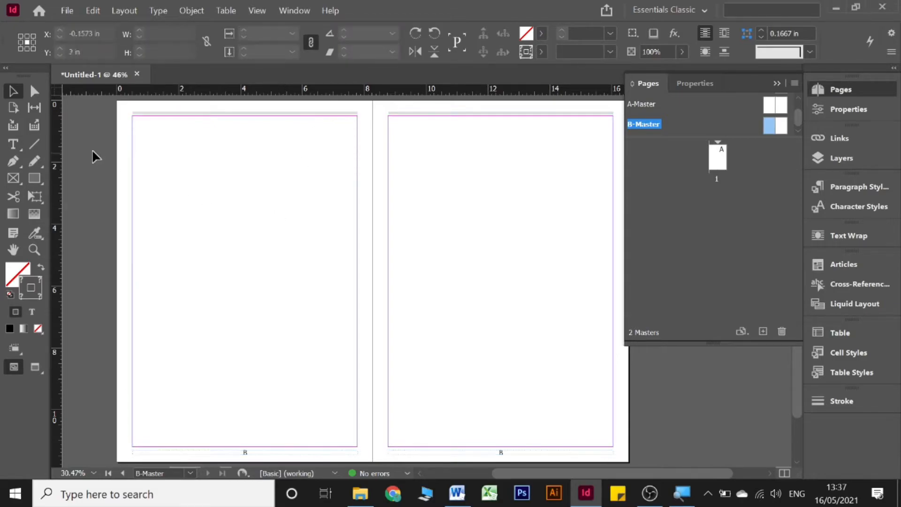
Step: Draw a text frame about 7.27 by 10.80 in over the left B-Master page's margin area and copy it onto the right page
click(11, 145)
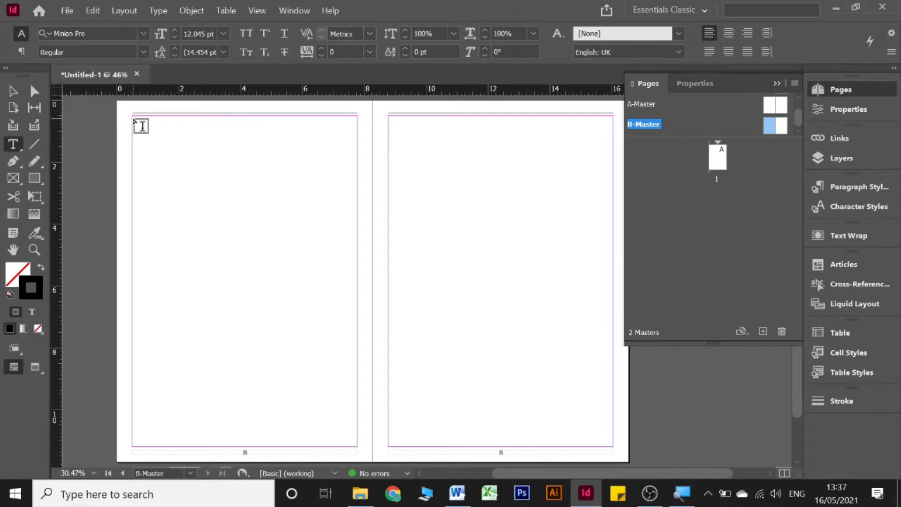
drag(134, 116, 358, 447)
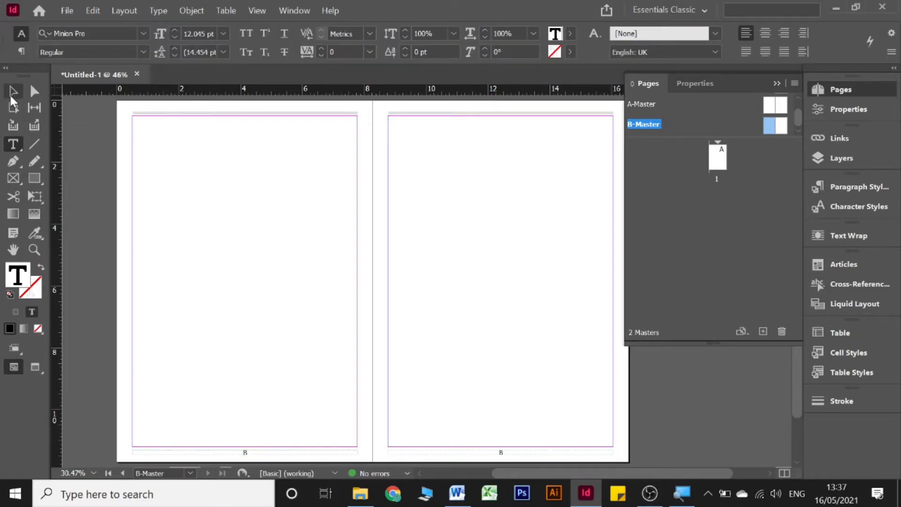
click(12, 93)
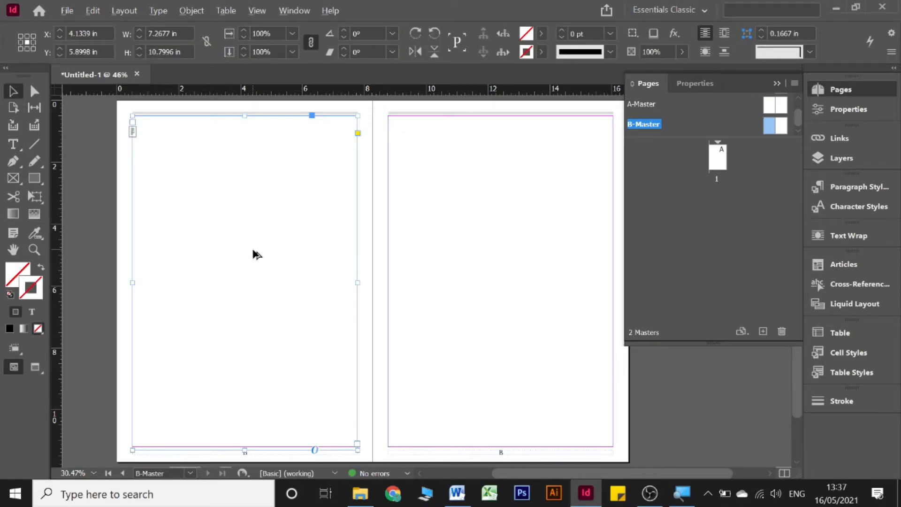
drag(254, 250, 510, 257)
click(378, 200)
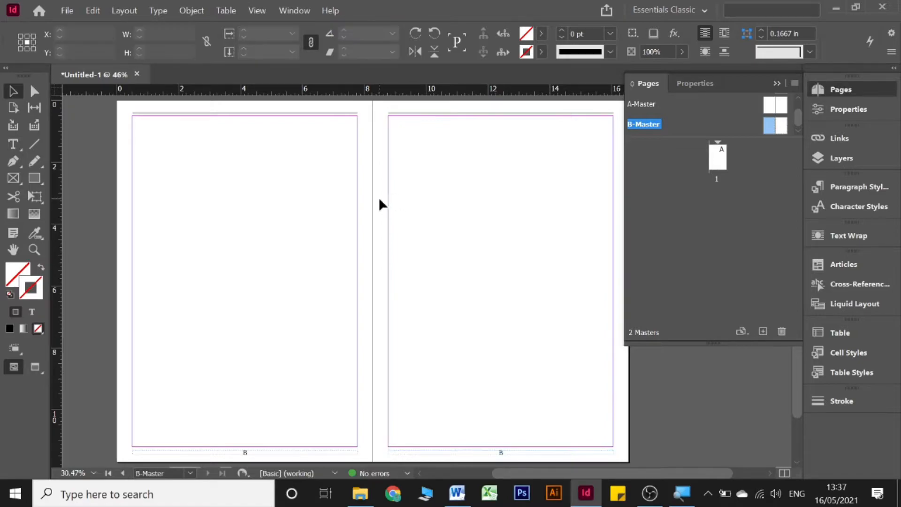
Step: Shorten both B-Master text frames to the bottom margin, giving them a height of 10.6929 in
click(168, 241)
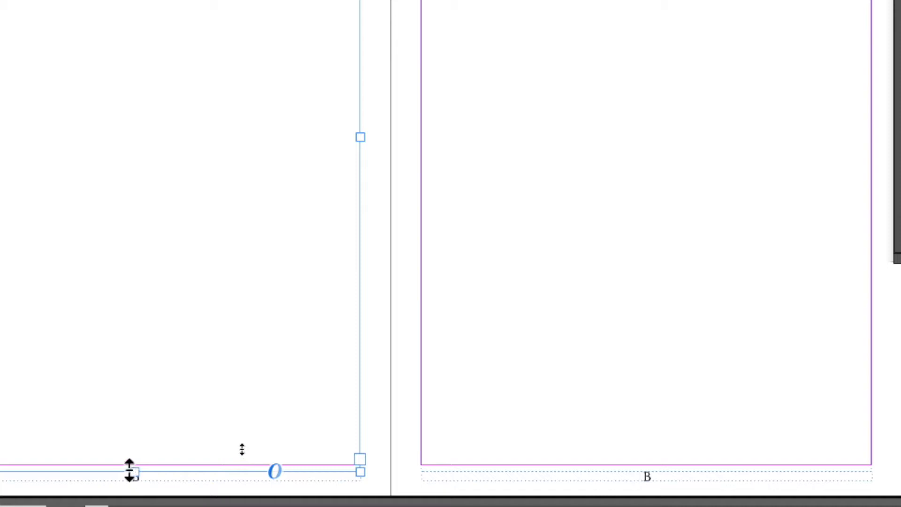
drag(129, 470, 132, 464)
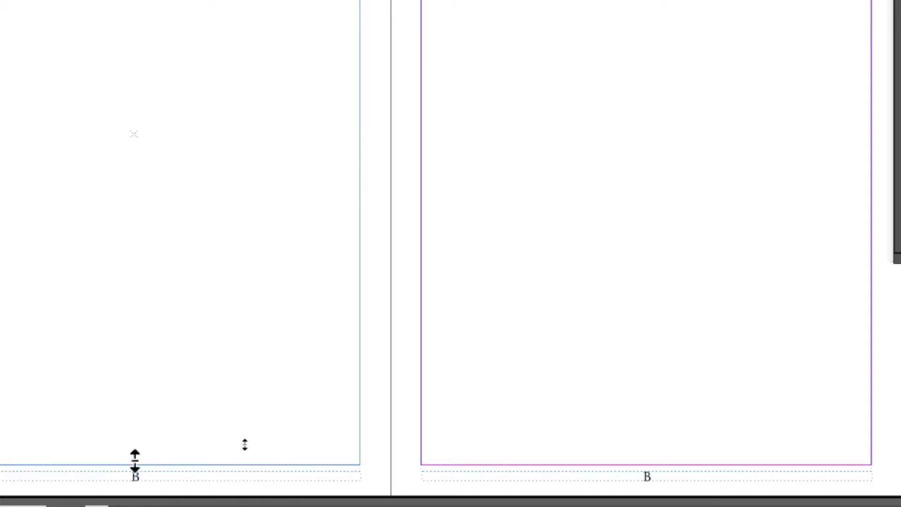
click(570, 464)
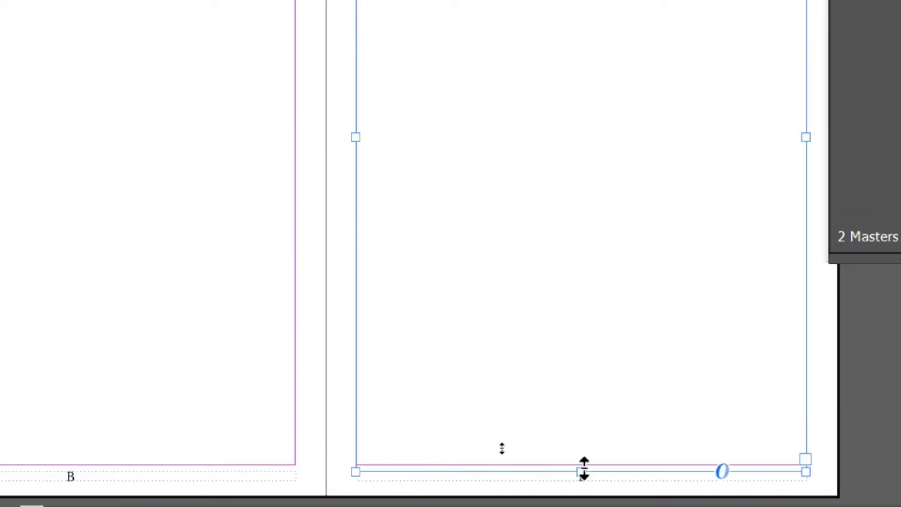
drag(583, 469, 590, 462)
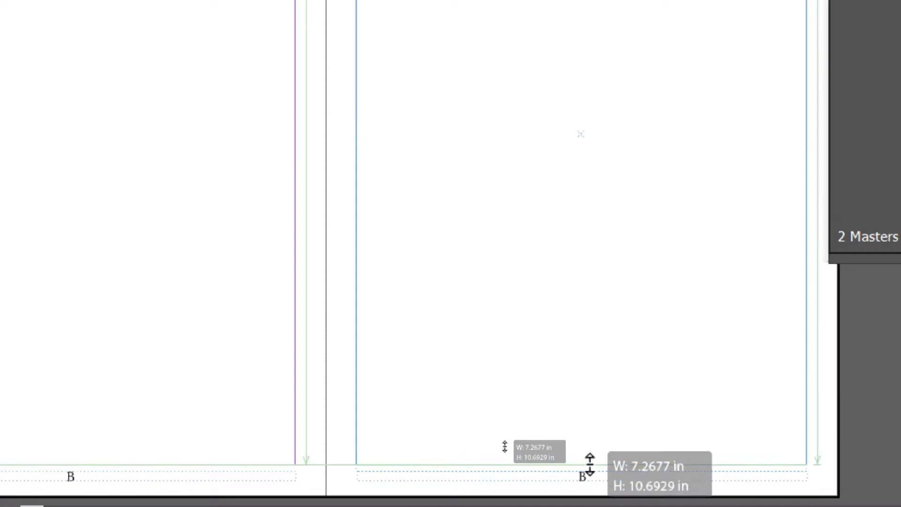
Step: Thread the left B-Master text frame into the text frame on the right page
click(125, 328)
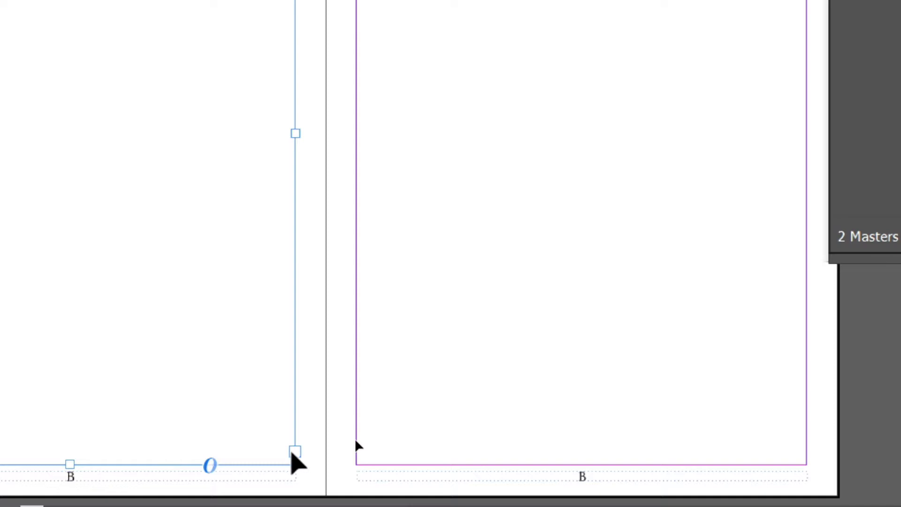
click(294, 452)
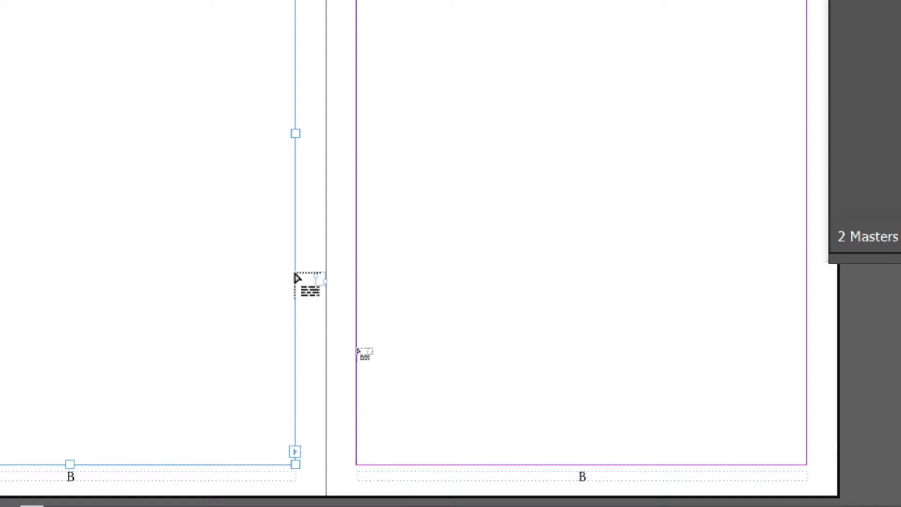
scroll(607, 187, up, 3)
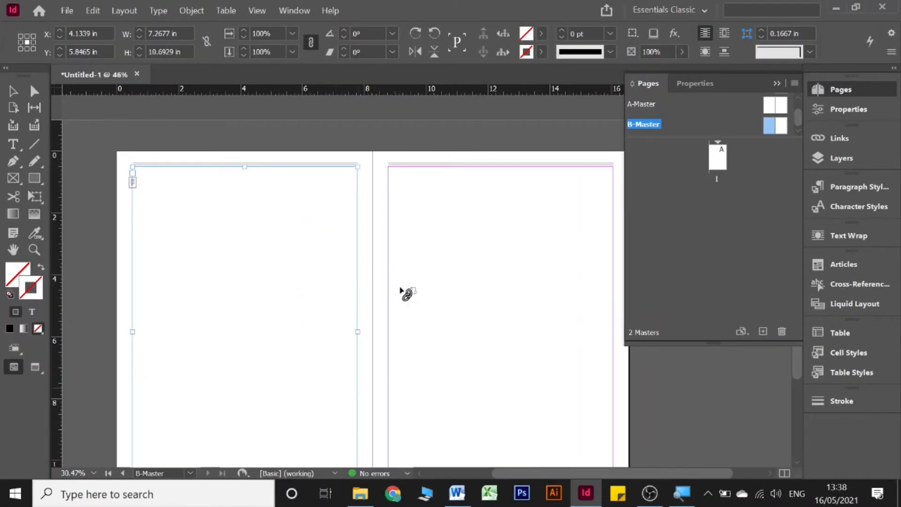
click(396, 175)
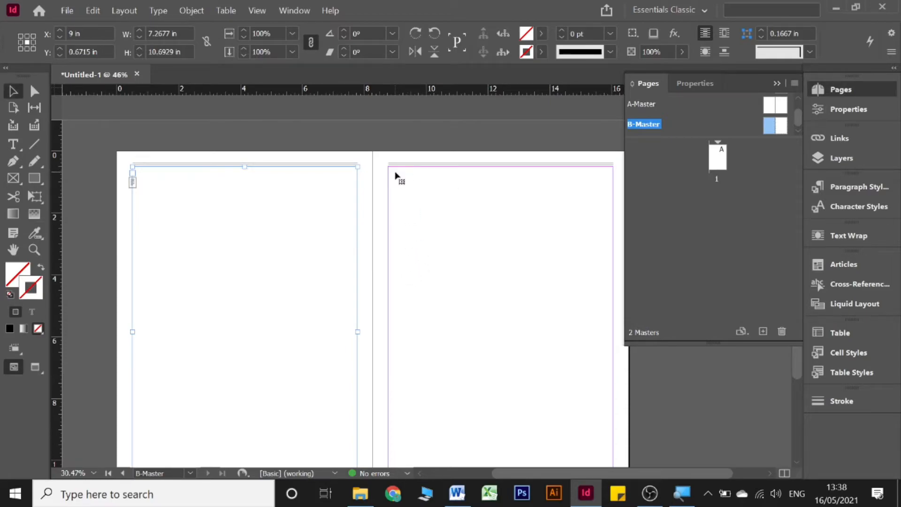
click(119, 192)
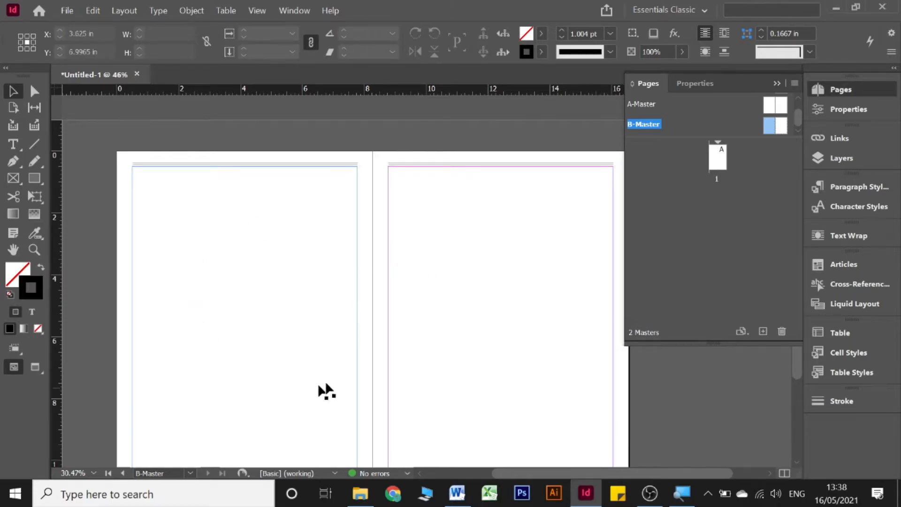
scroll(505, 273, down, 3)
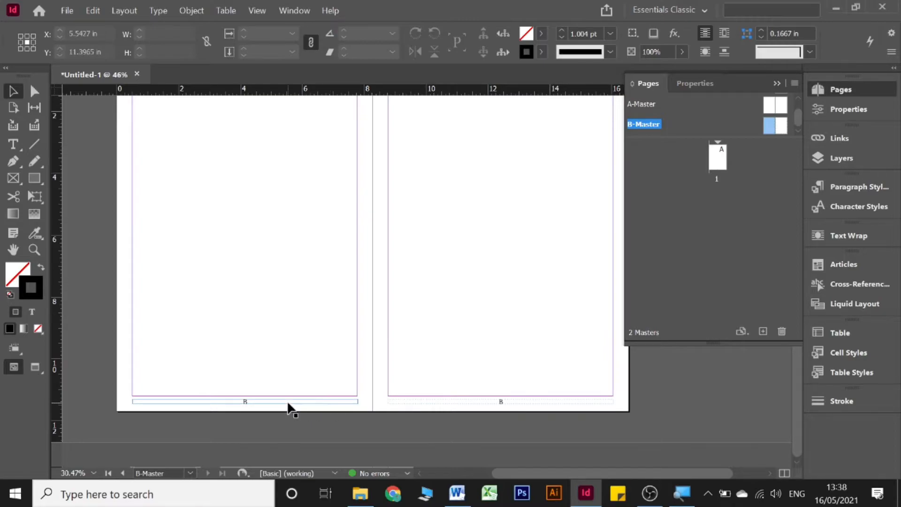
Step: Open document page 1 to check its page number, and add two more A-Master pages after it
double_click(721, 155)
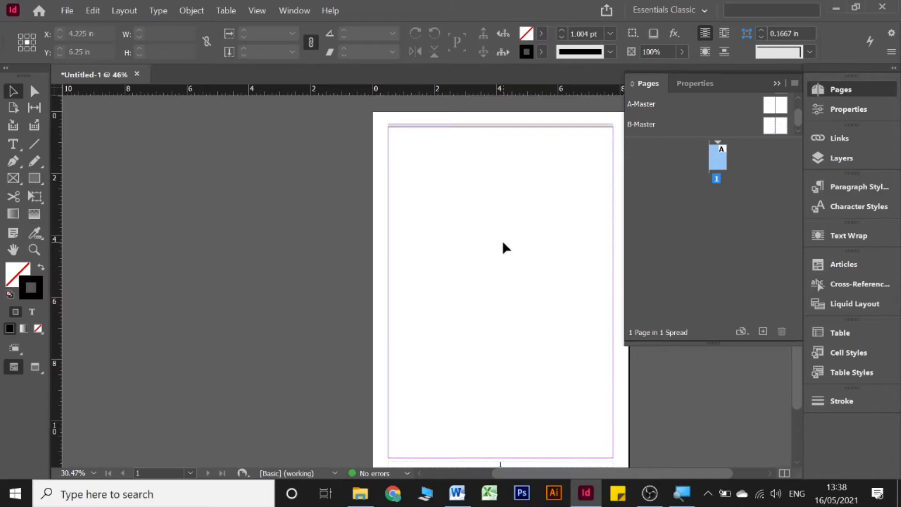
scroll(506, 339, up, 3)
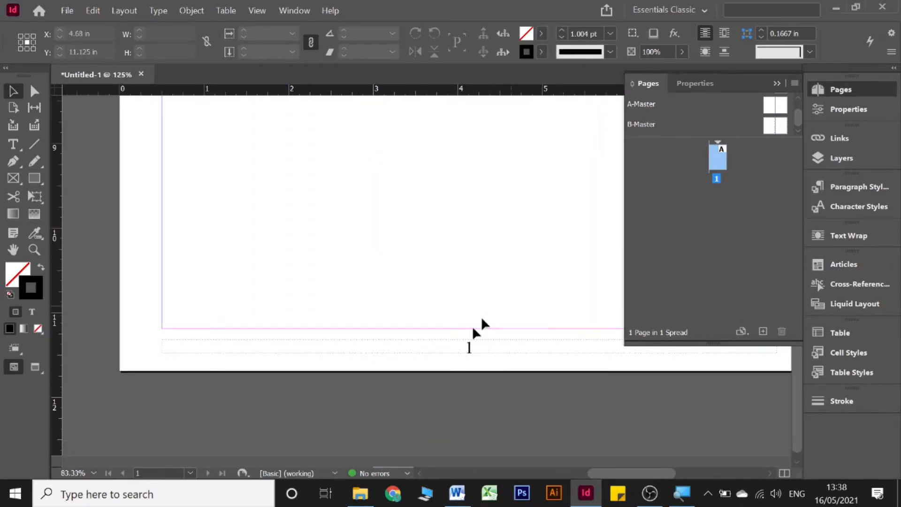
scroll(485, 334, down, 2)
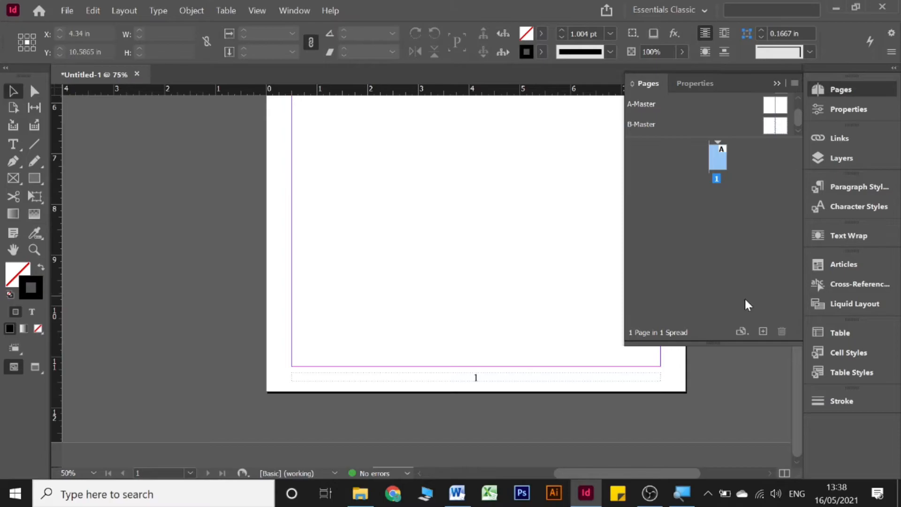
click(762, 331)
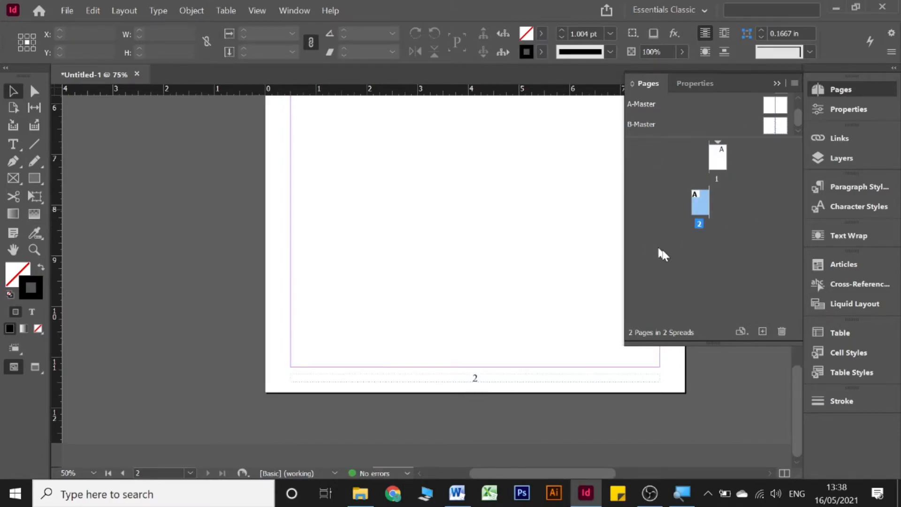
click(763, 331)
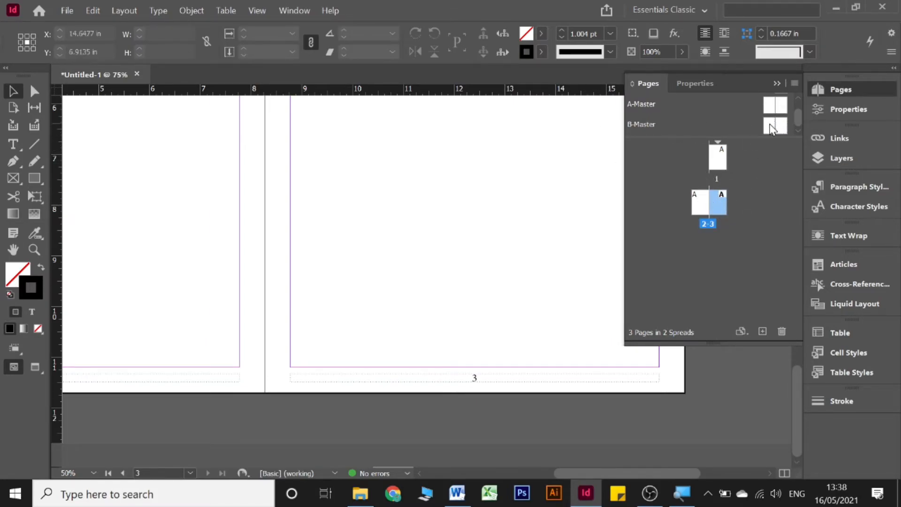
Step: Apply B-Master to page 3 in place of A-Master and check the page's layout and page number
drag(770, 126, 720, 209)
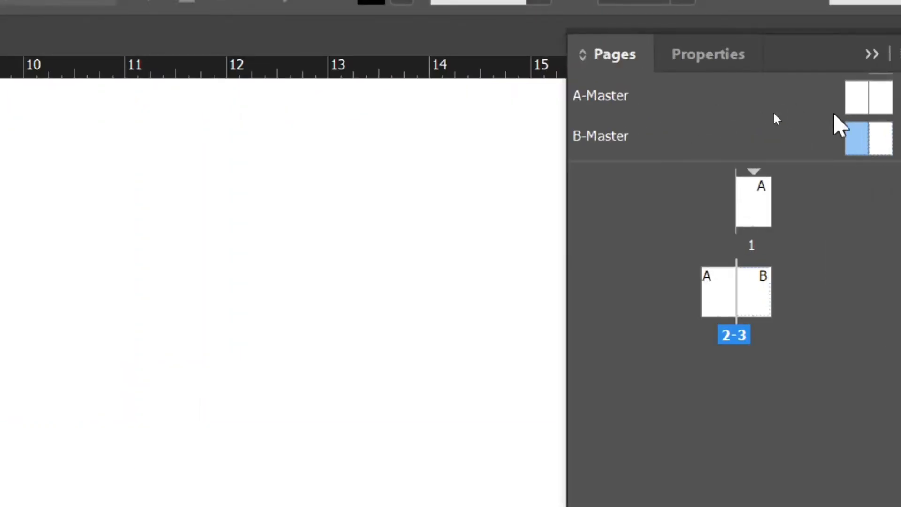
key(ctrl+z)
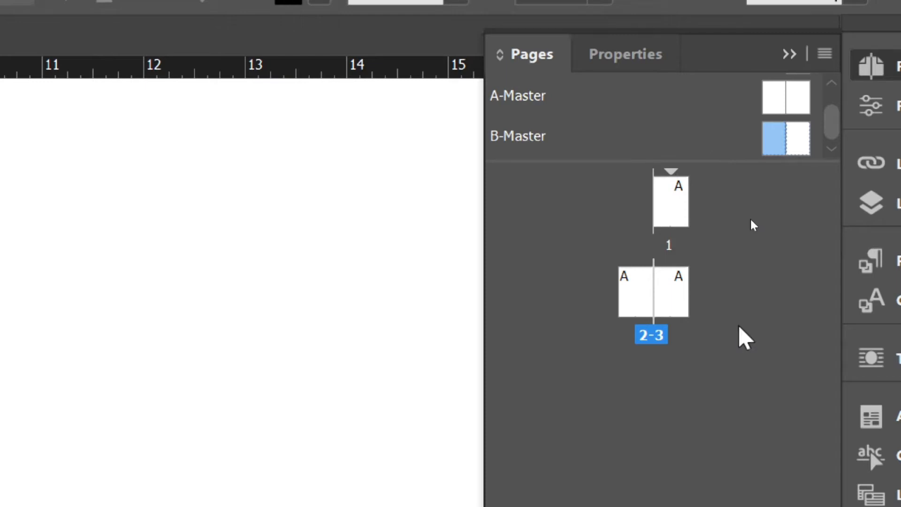
click(680, 284)
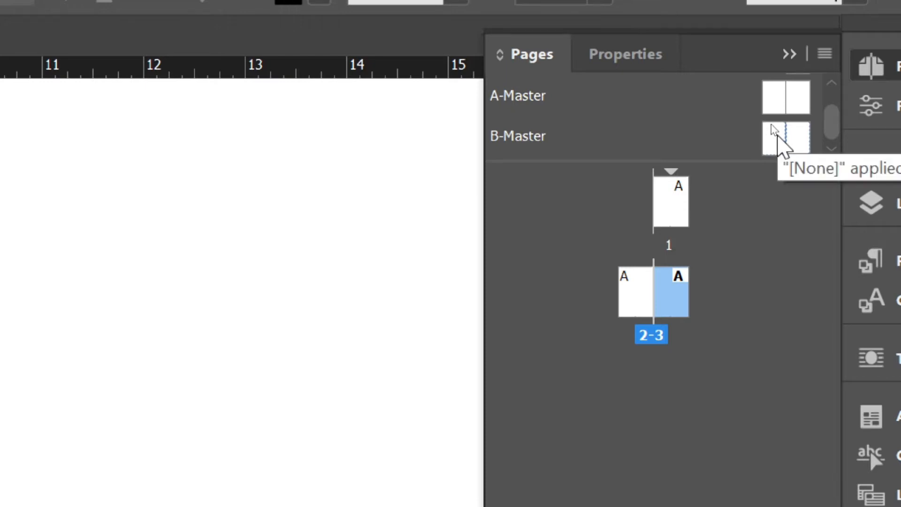
drag(778, 140, 680, 287)
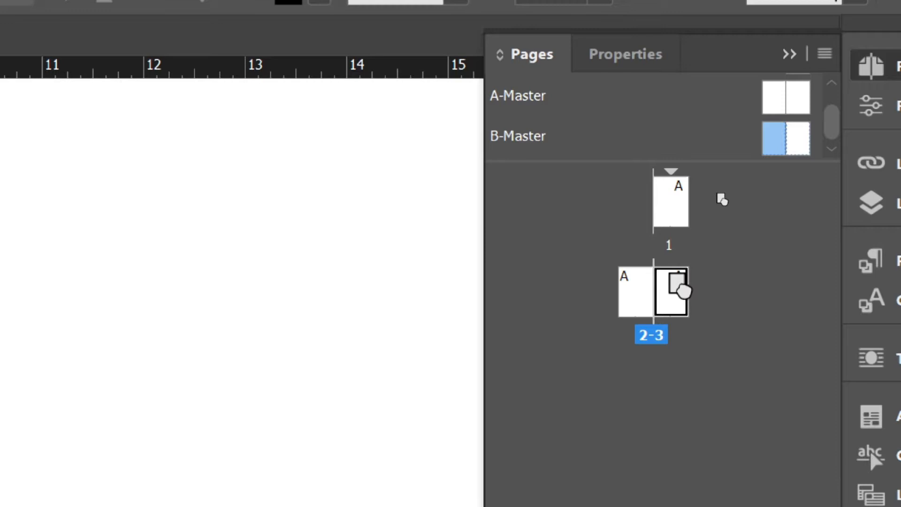
drag(679, 287, 685, 289)
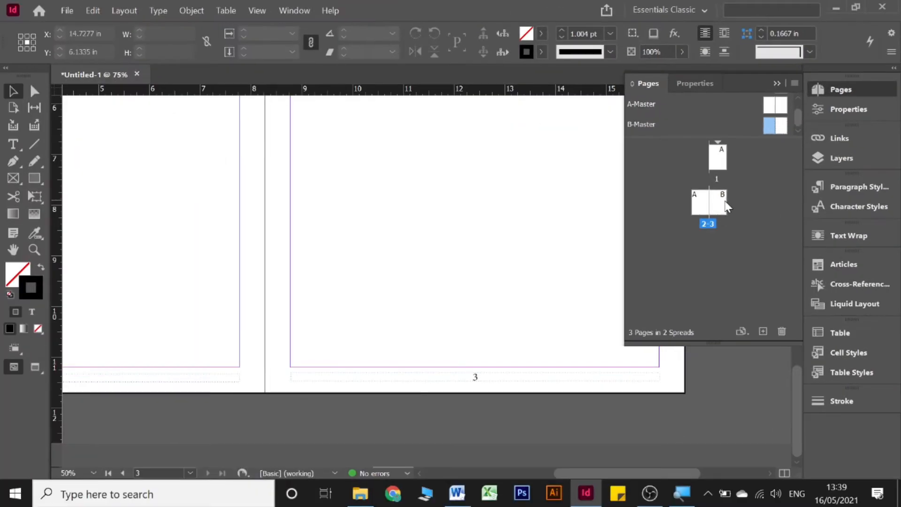
scroll(516, 258, up, 10)
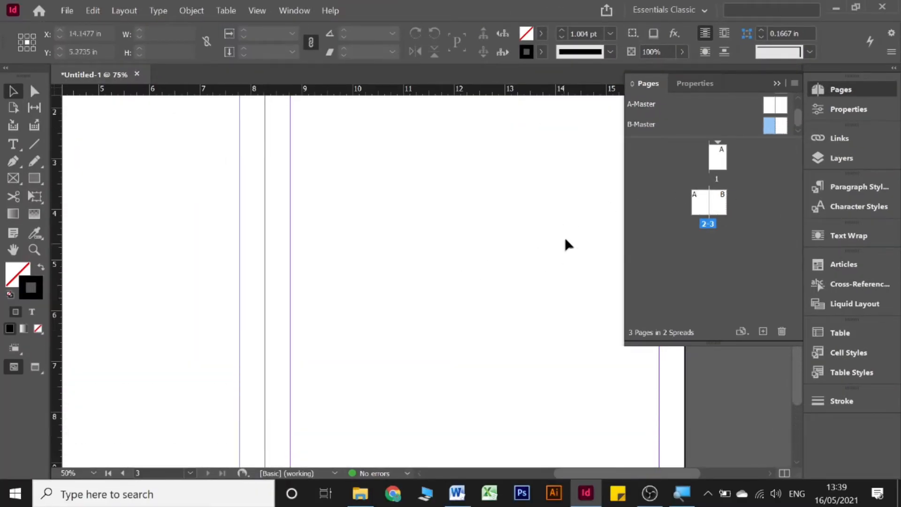
scroll(575, 234, down, 10)
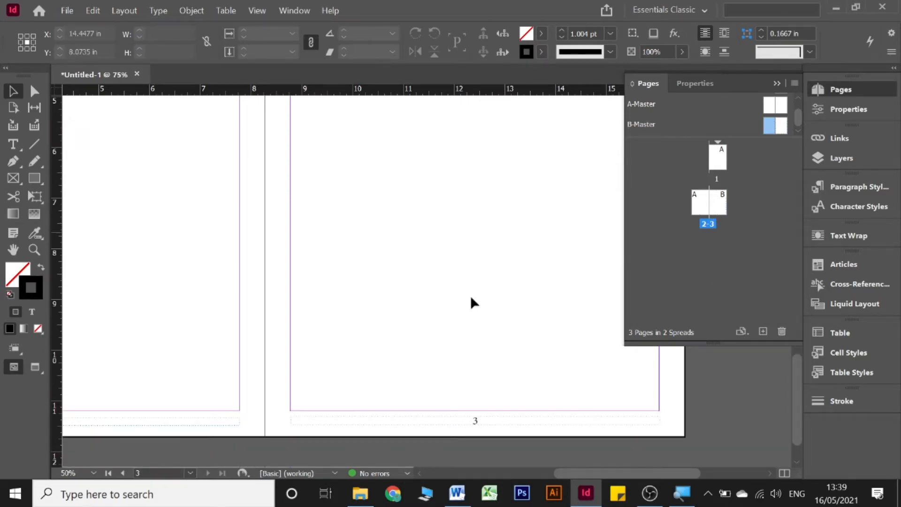
Step: Set the page numbering style of the section starting on page 1 to I, II, III, IV
scroll(160, 376, up, 2)
scroll(160, 376, down, 3)
scroll(160, 376, left, 3)
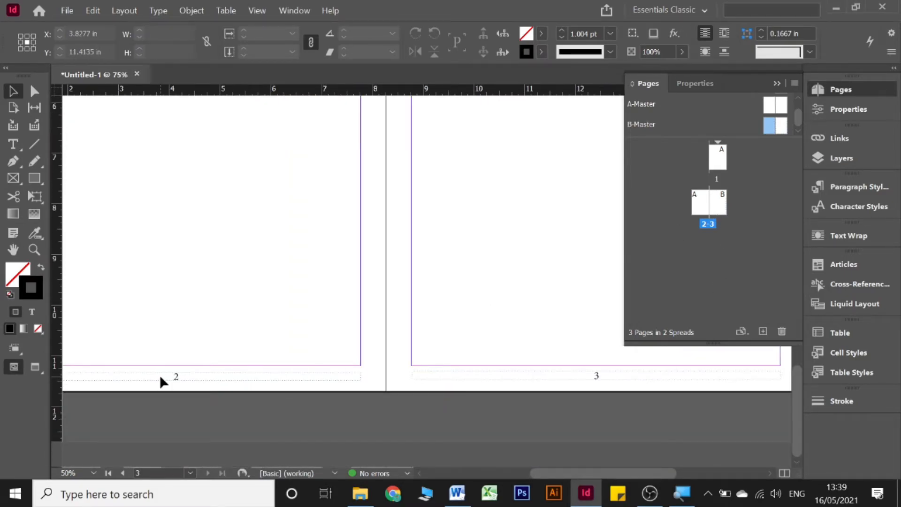
scroll(159, 375, right, 3)
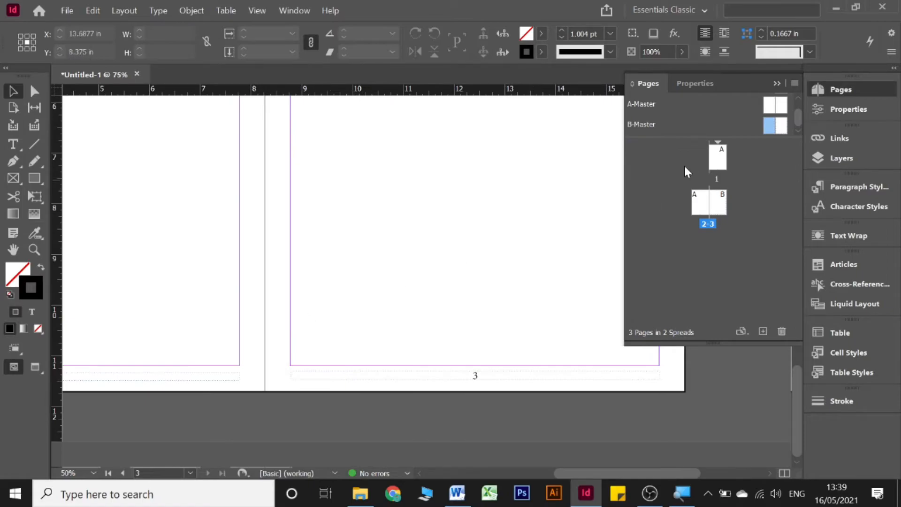
click(718, 157)
right_click(718, 159)
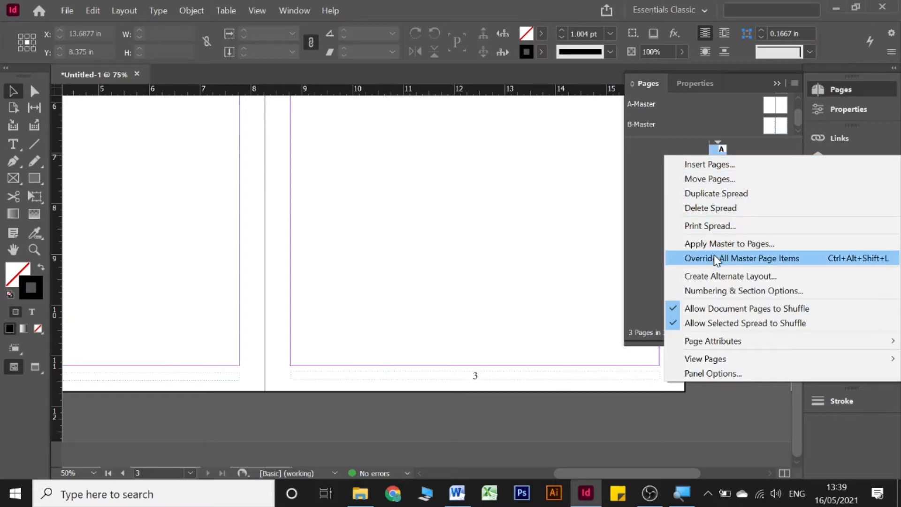
click(777, 291)
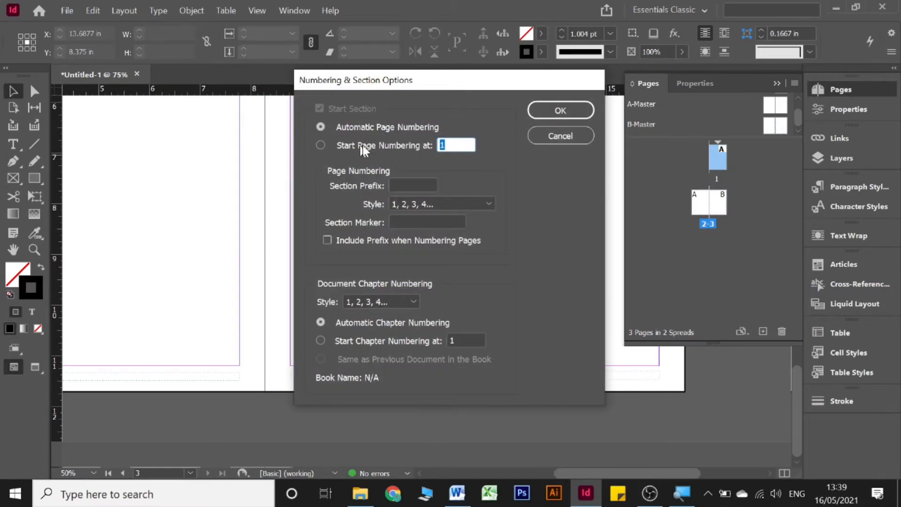
click(414, 202)
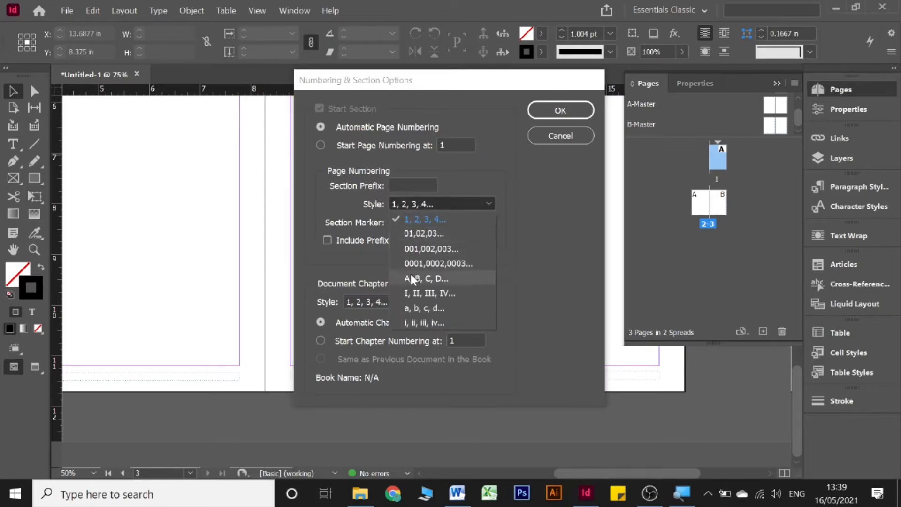
click(414, 295)
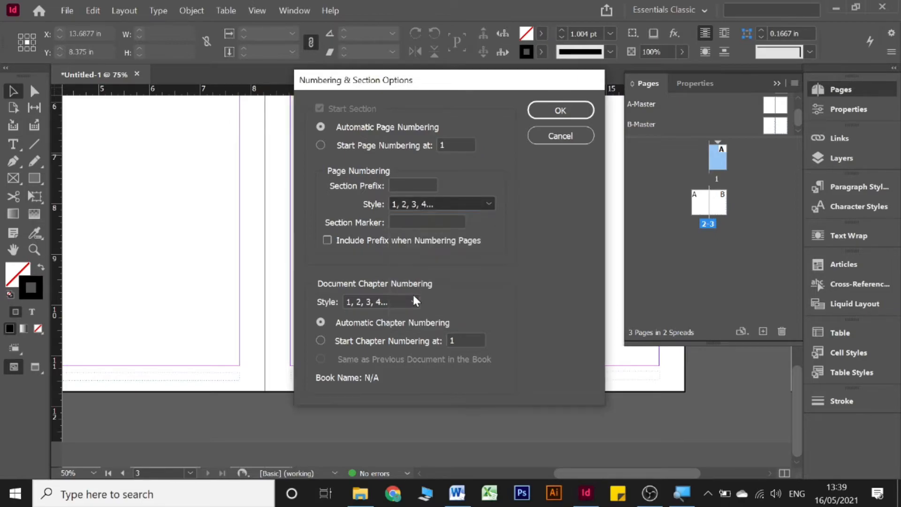
click(572, 111)
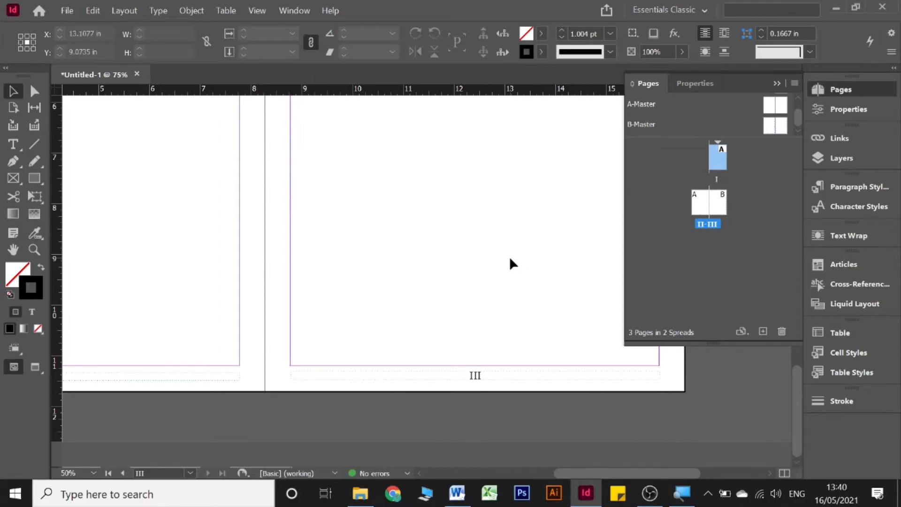
Step: Start a new section on the B-Master document page, with page numbering starting at 1 in the 1, 2, 3, 4 style
scroll(505, 244, up, 8)
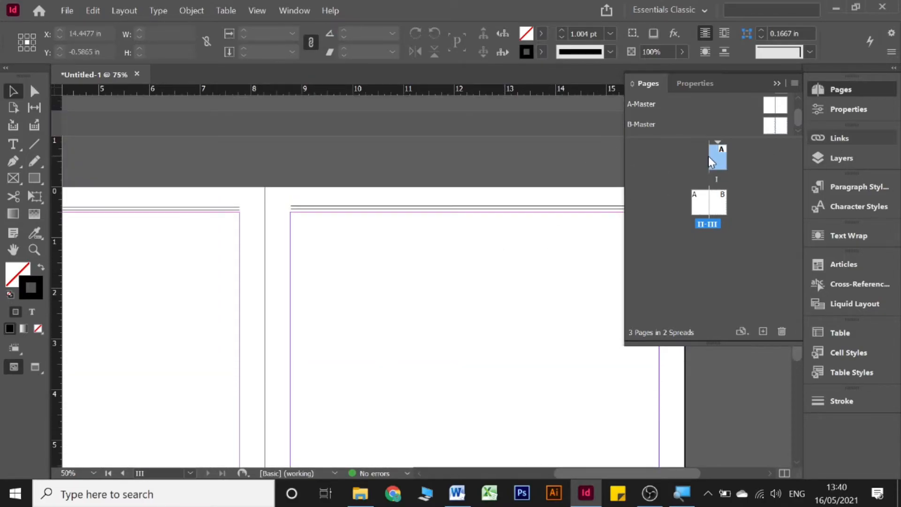
double_click(720, 212)
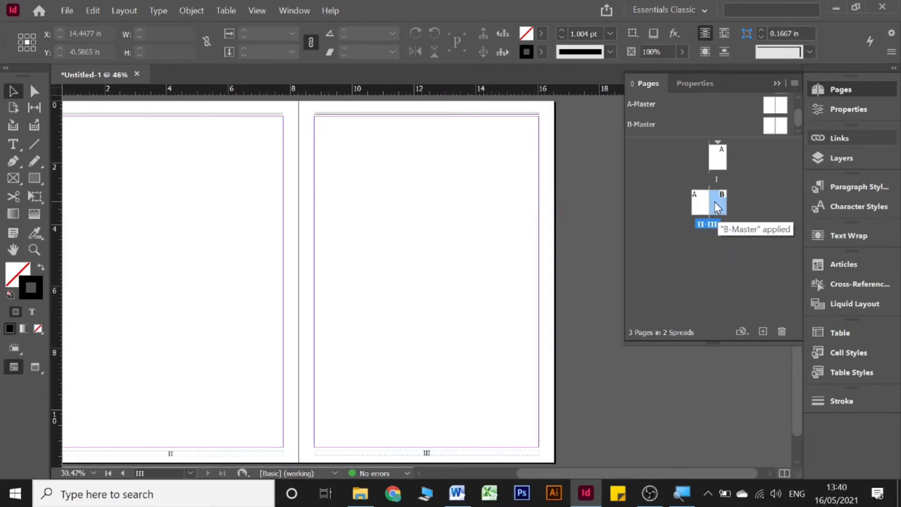
right_click(714, 201)
right_click(744, 173)
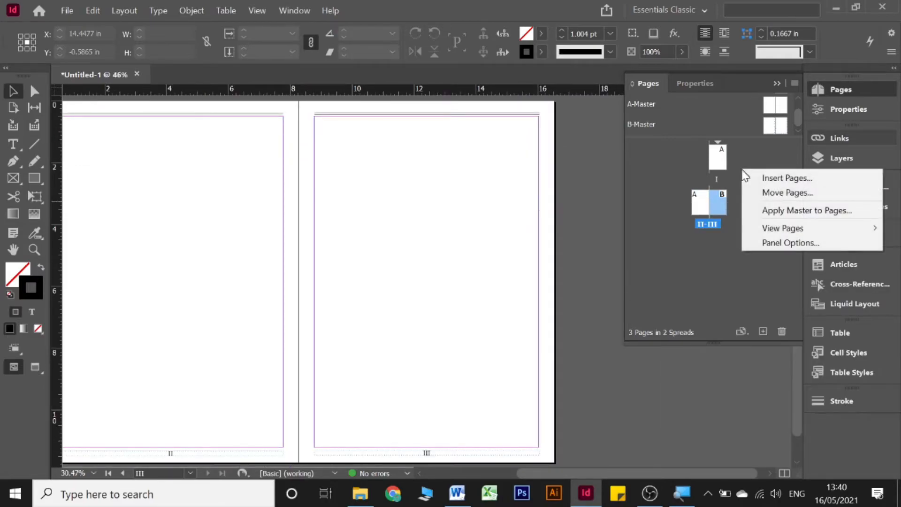
right_click(711, 204)
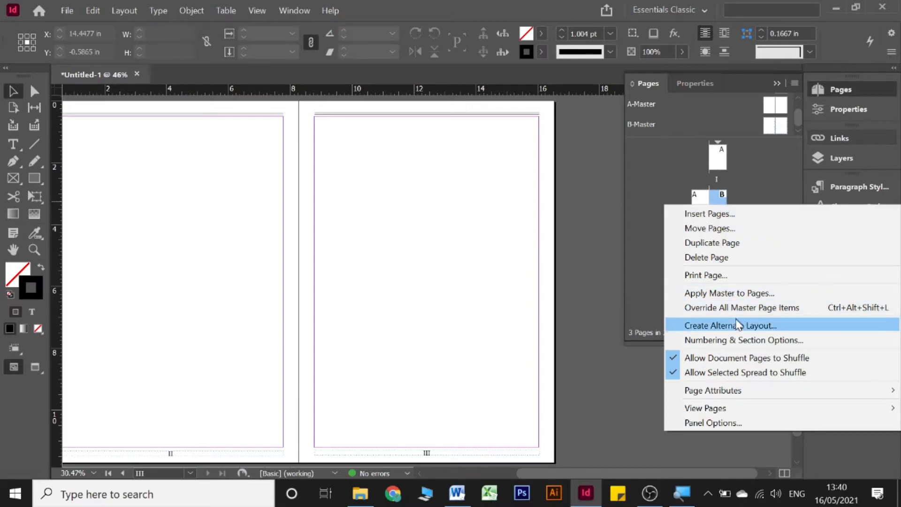
click(733, 335)
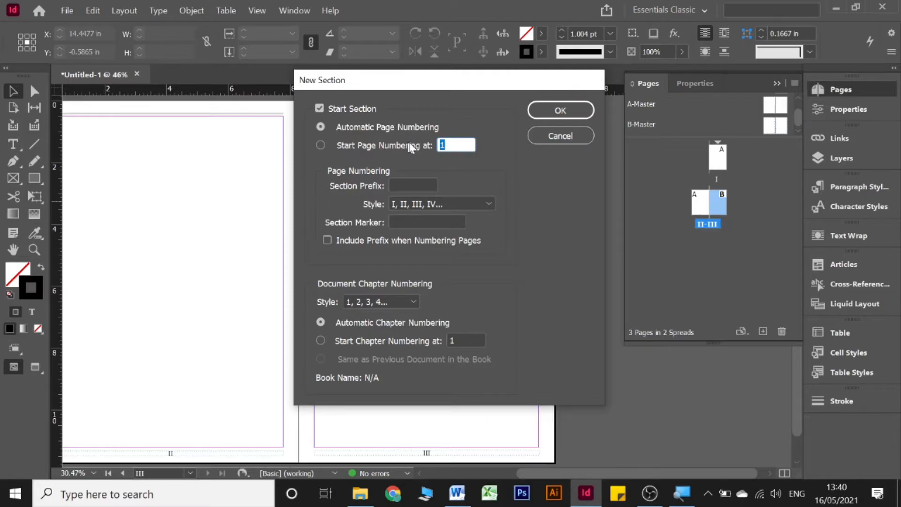
click(320, 145)
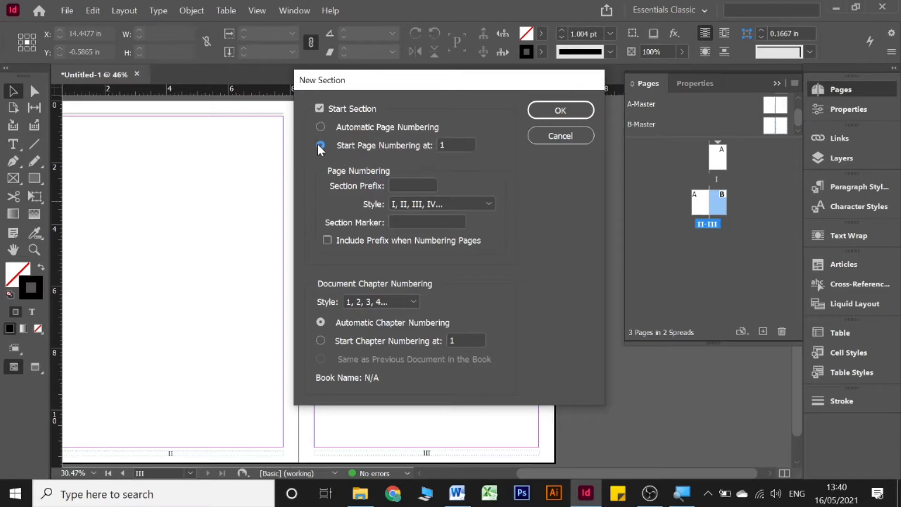
click(406, 202)
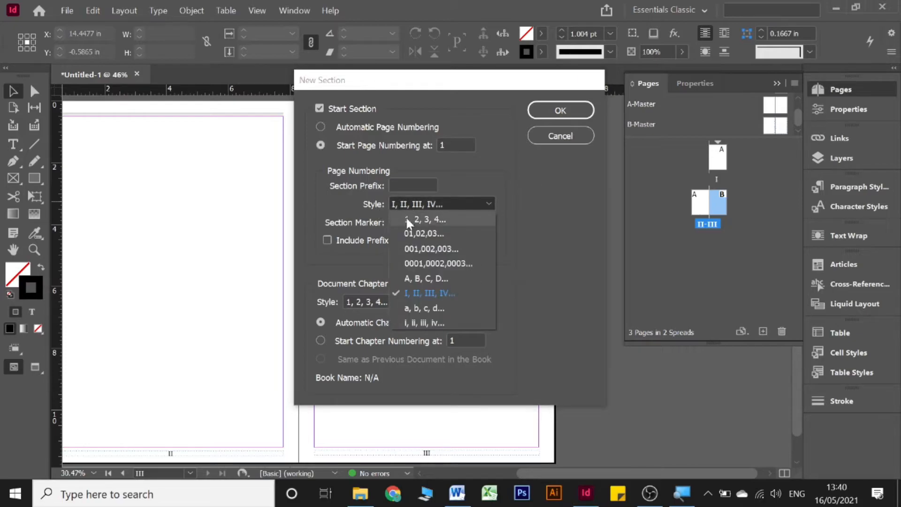
click(406, 218)
click(559, 112)
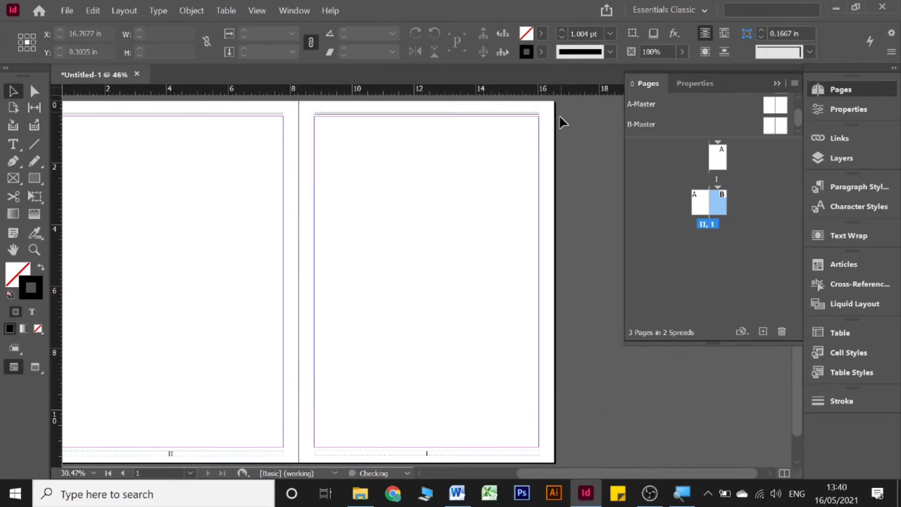
Step: Examine the page numbers and header lines on the spread that combines the A-Master and B-Master pages
scroll(507, 267, down, 2)
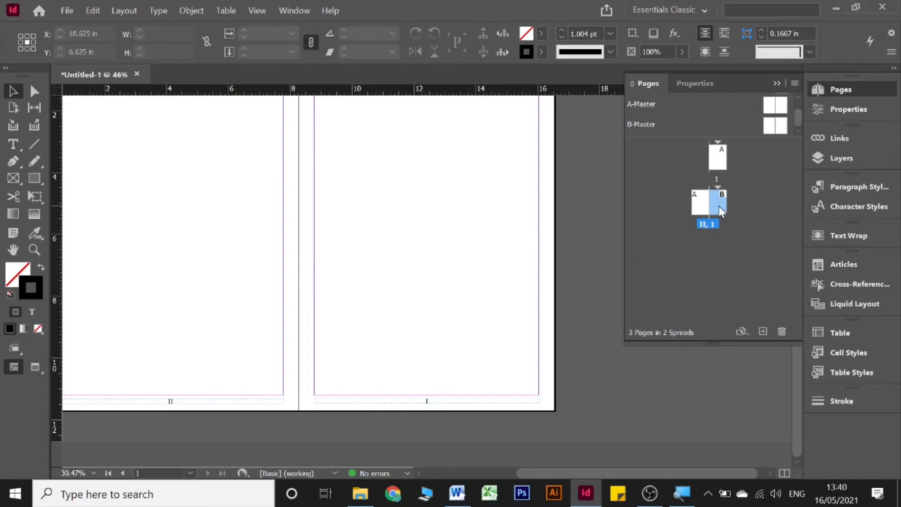
click(722, 153)
scroll(329, 211, up, 10)
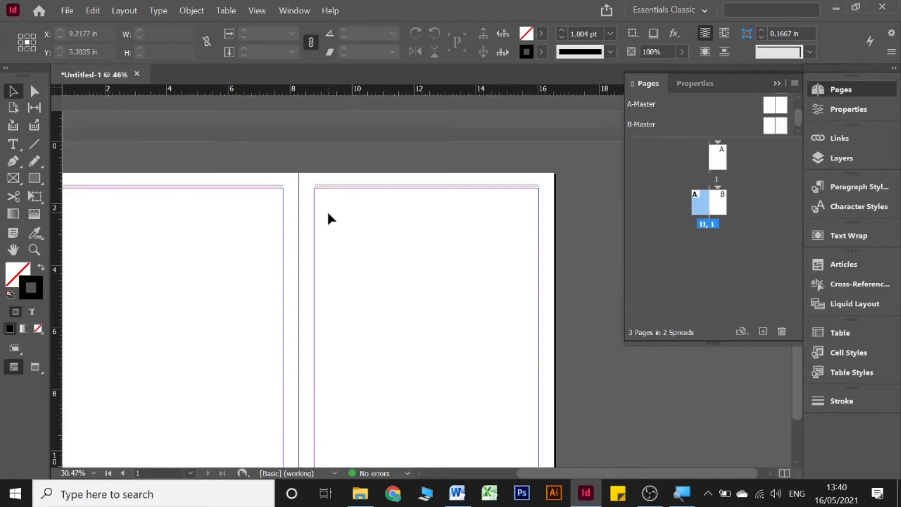
scroll(403, 215, down, 10)
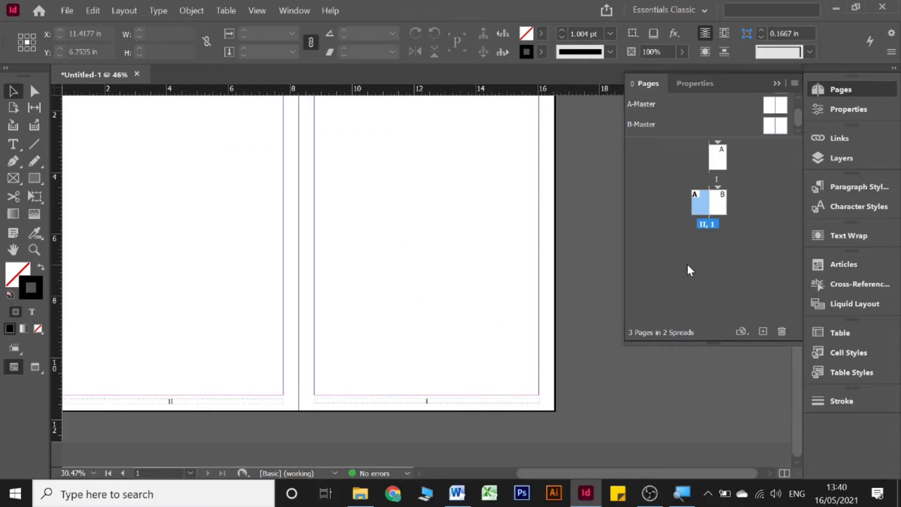
click(720, 209)
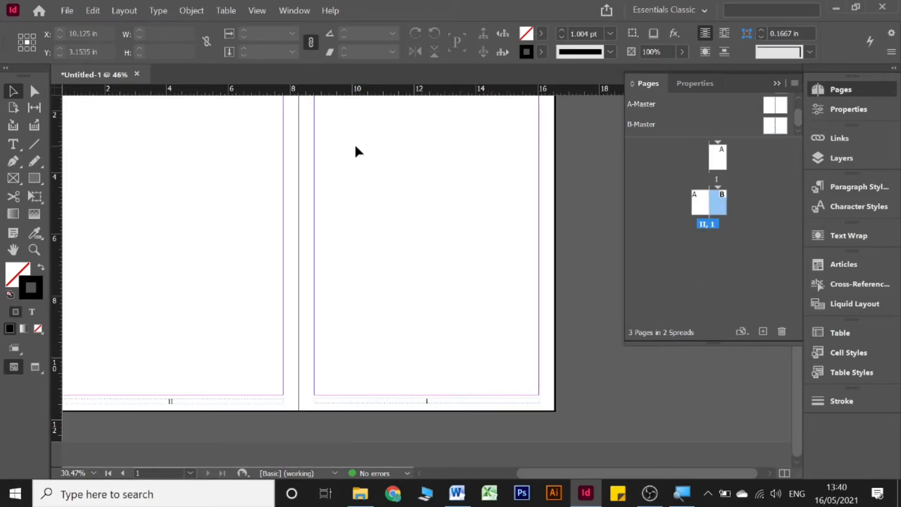
scroll(354, 143, up, 4)
scroll(357, 152, down, 2)
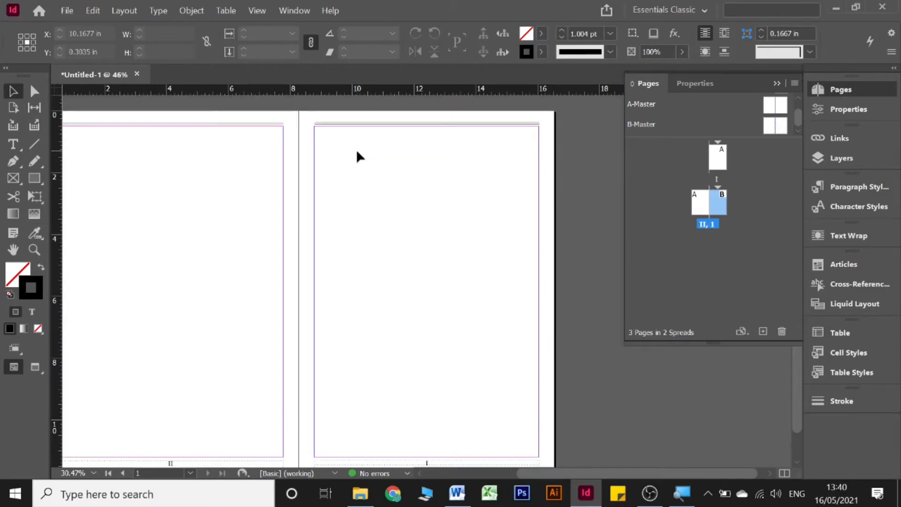
scroll(356, 152, up, 2)
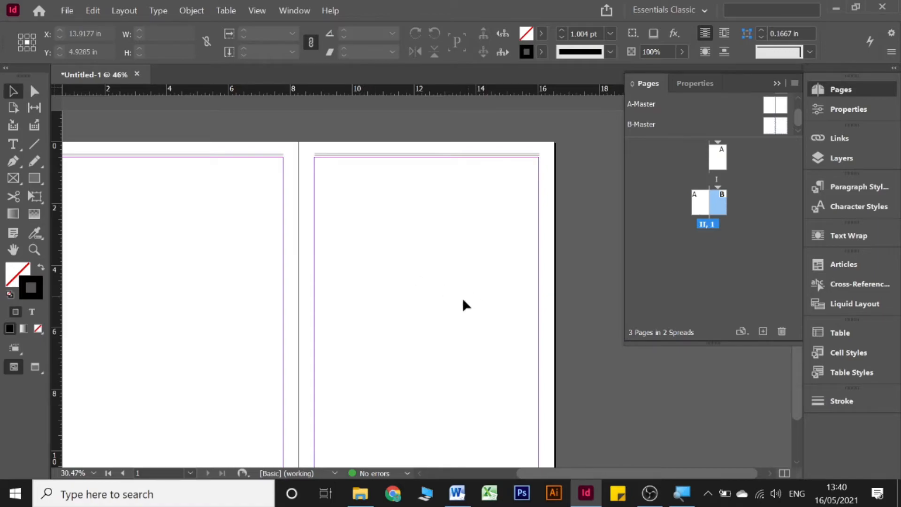
scroll(449, 180, down, 4)
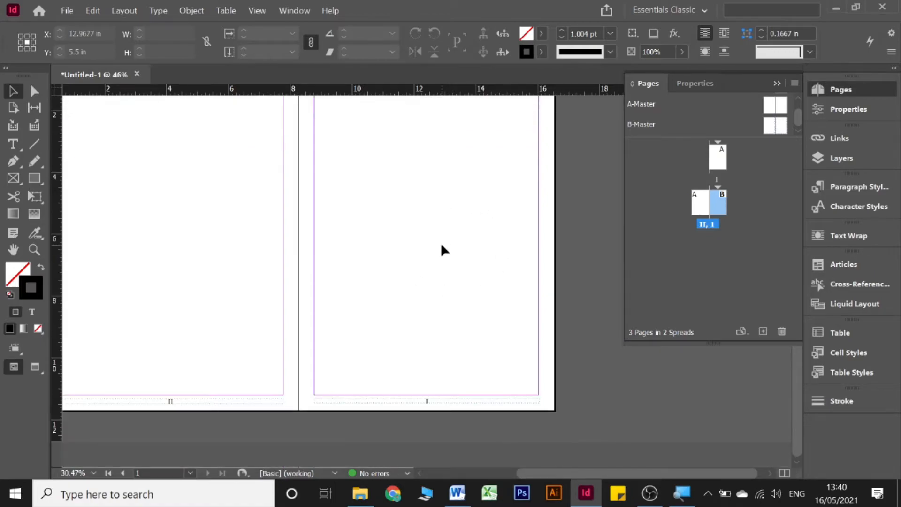
Step: Switch to Word to look through the Tibetan source text, and compare it with the empty B-Master page in InDesign
click(457, 492)
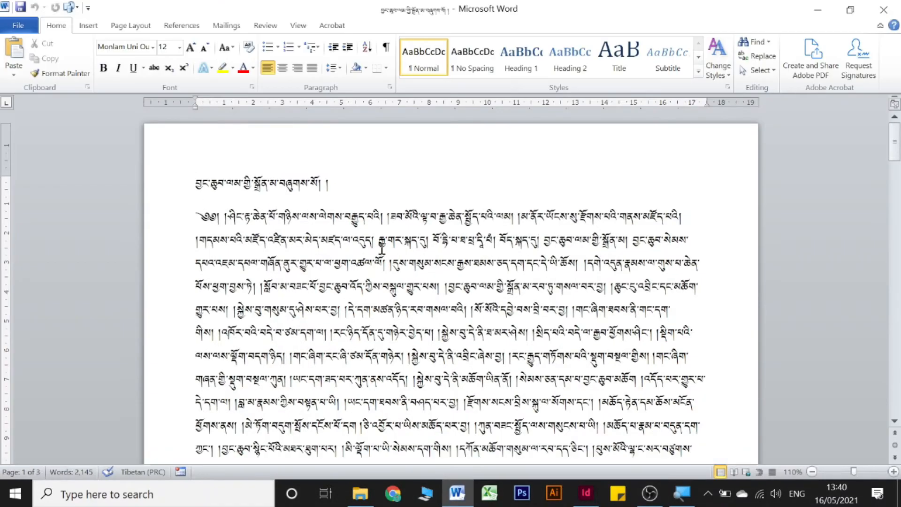
drag(192, 179, 345, 222)
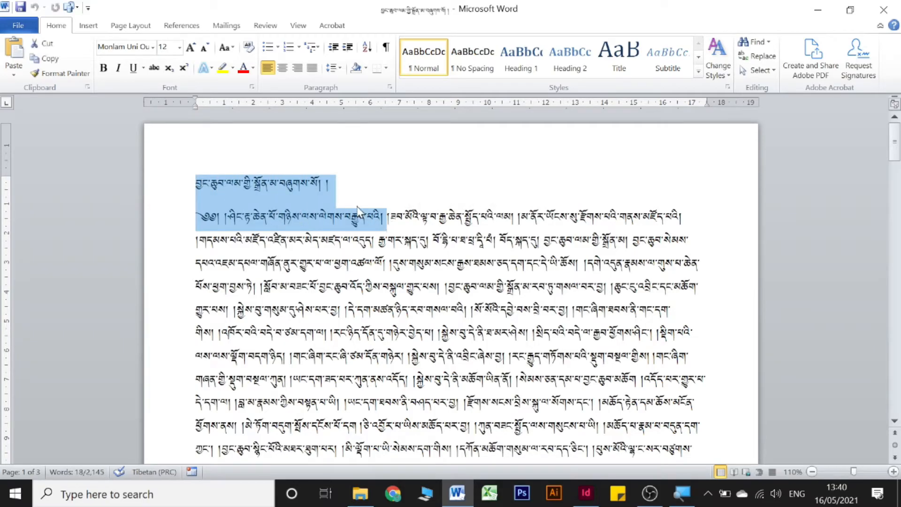
scroll(357, 211, down, 15)
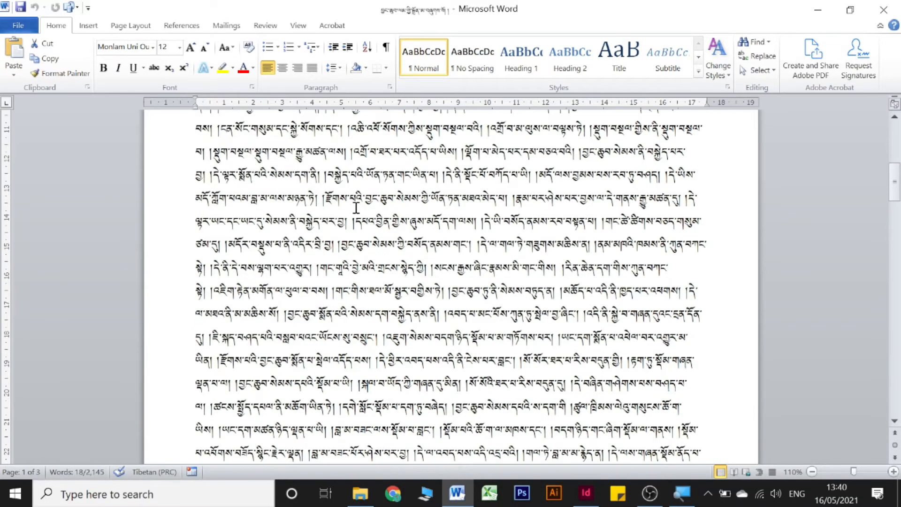
scroll(353, 211, down, 15)
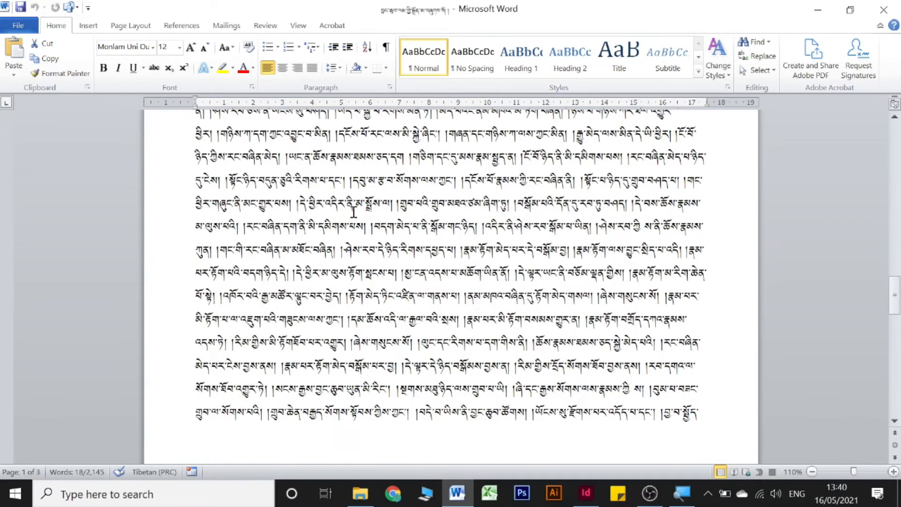
scroll(352, 213, up, 15)
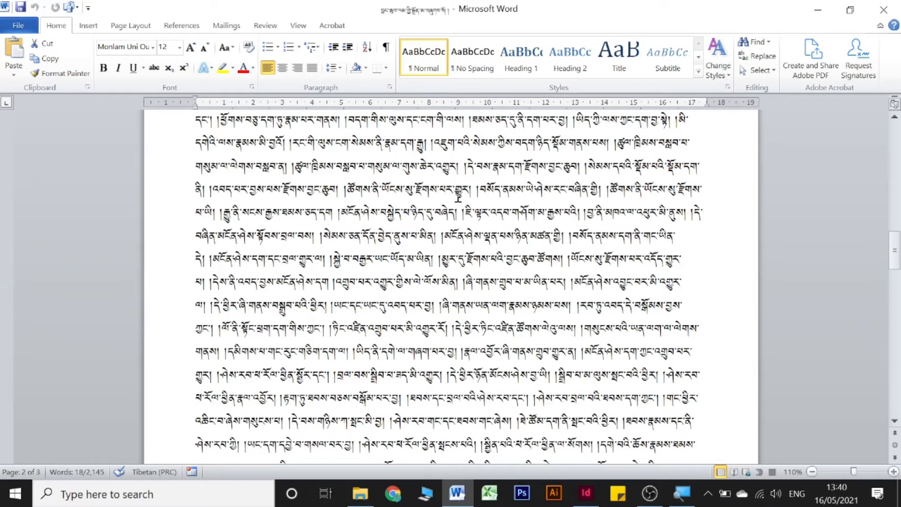
click(459, 196)
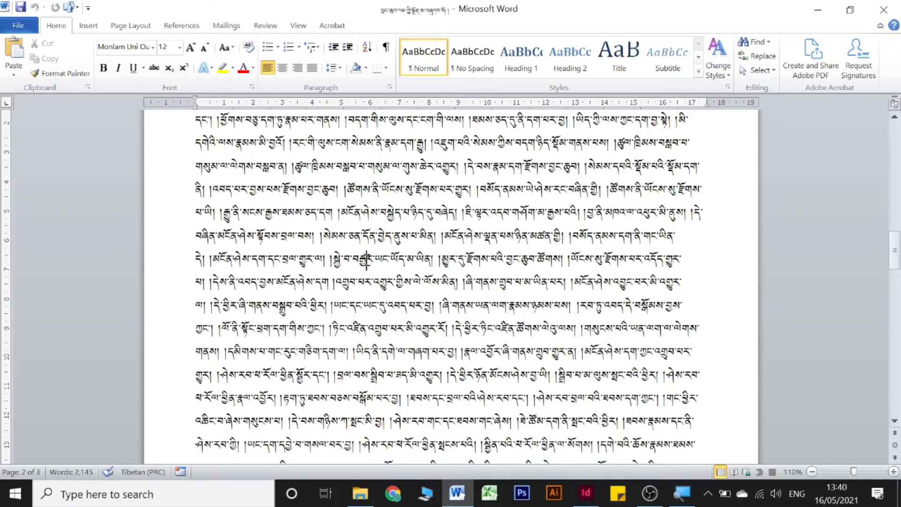
click(293, 206)
drag(241, 169, 679, 300)
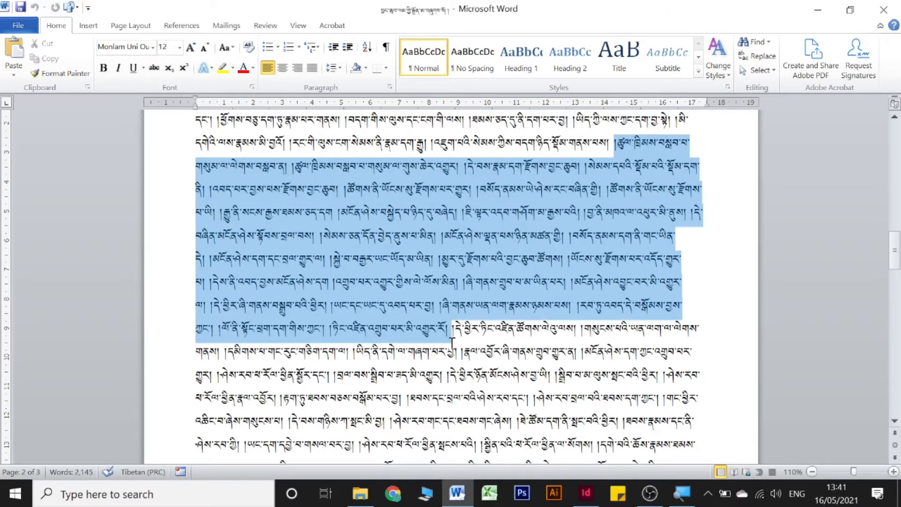
click(677, 293)
click(592, 491)
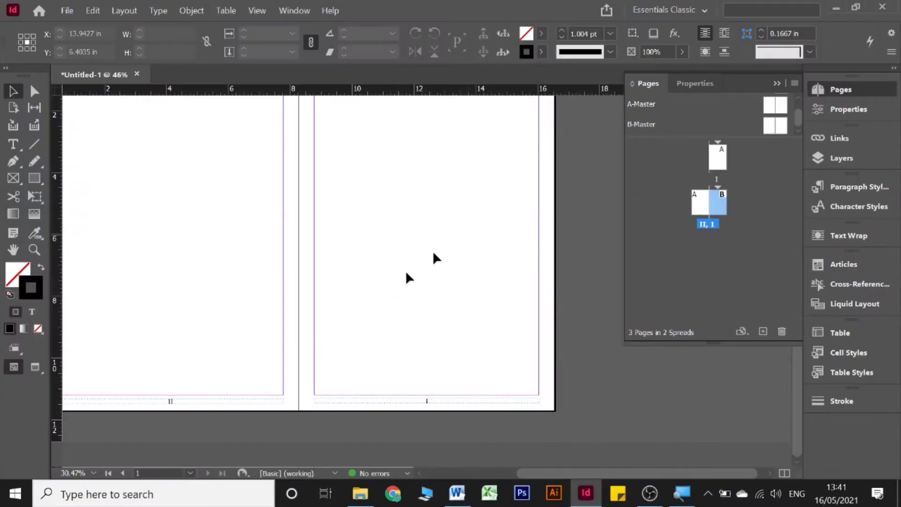
click(583, 497)
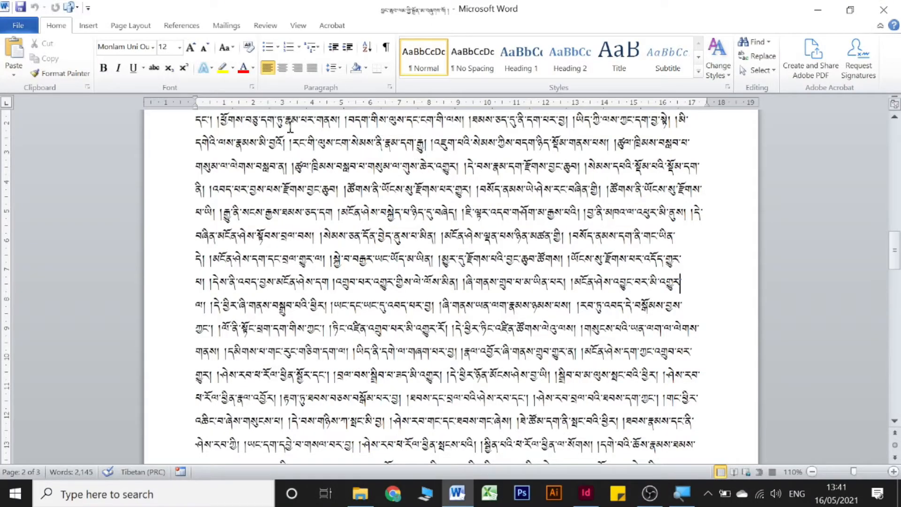
click(585, 493)
scroll(395, 142, up, 3)
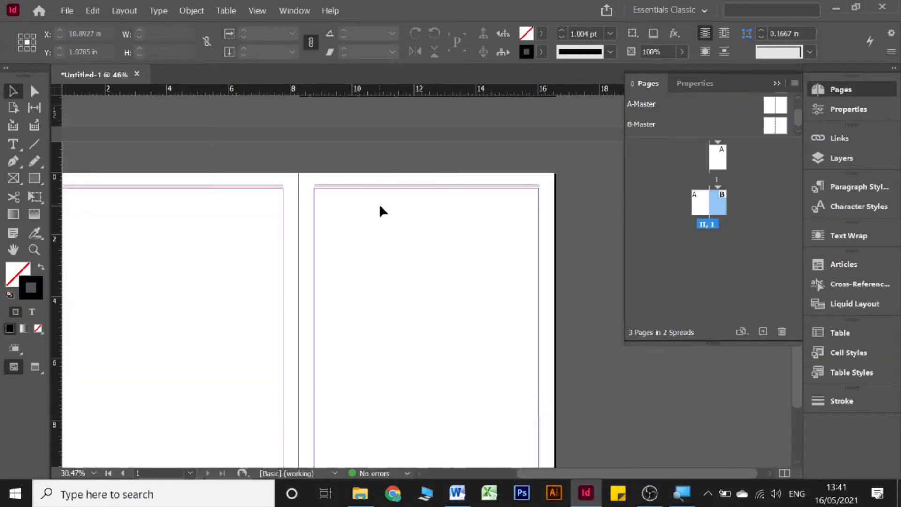
scroll(378, 203, down, 1)
Step: Go back to the beginning of the Tibetan text in Word and close the document to return to InDesign
click(456, 493)
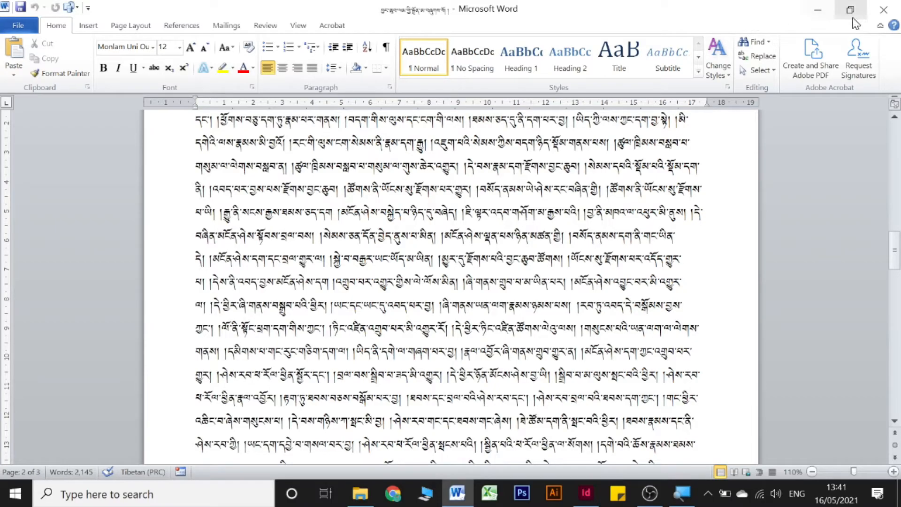
scroll(396, 156, up, 4)
scroll(396, 156, up, 10)
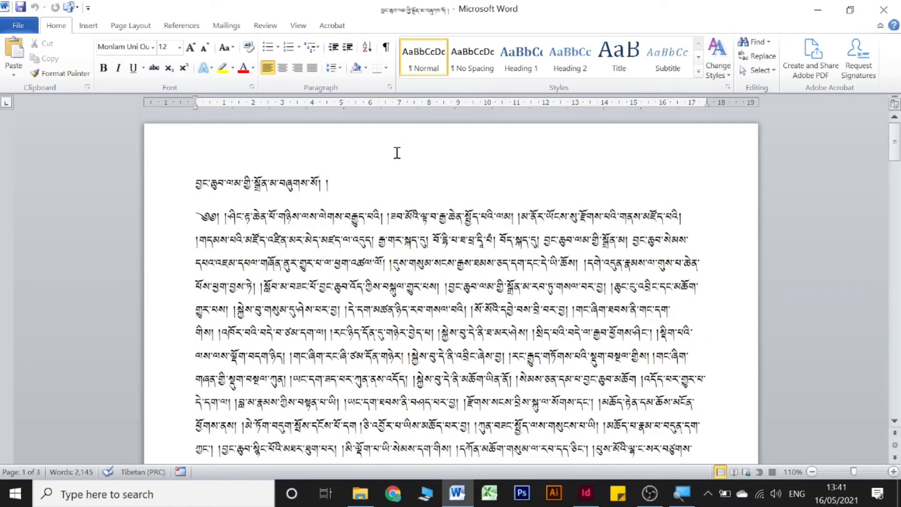
click(884, 10)
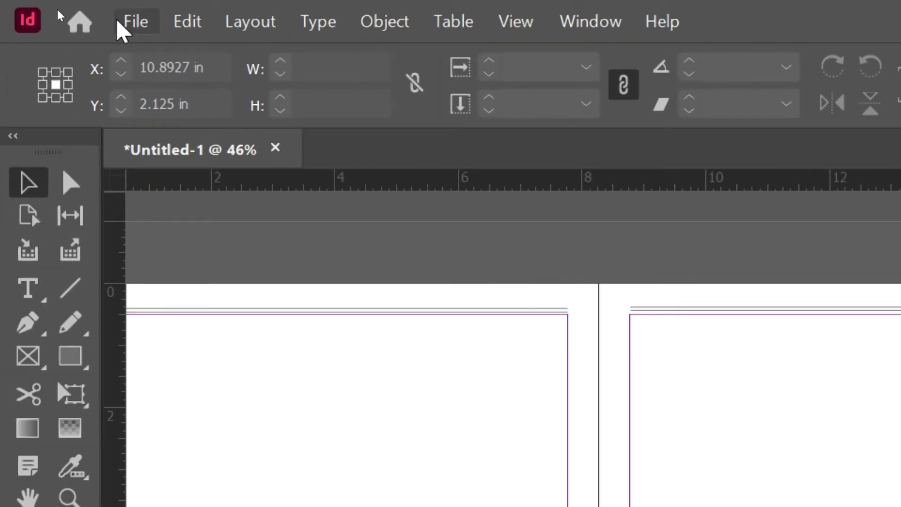
Step: Place the 21 KB Word document with the Tibetan file name from the pecha folder on drive D
click(123, 23)
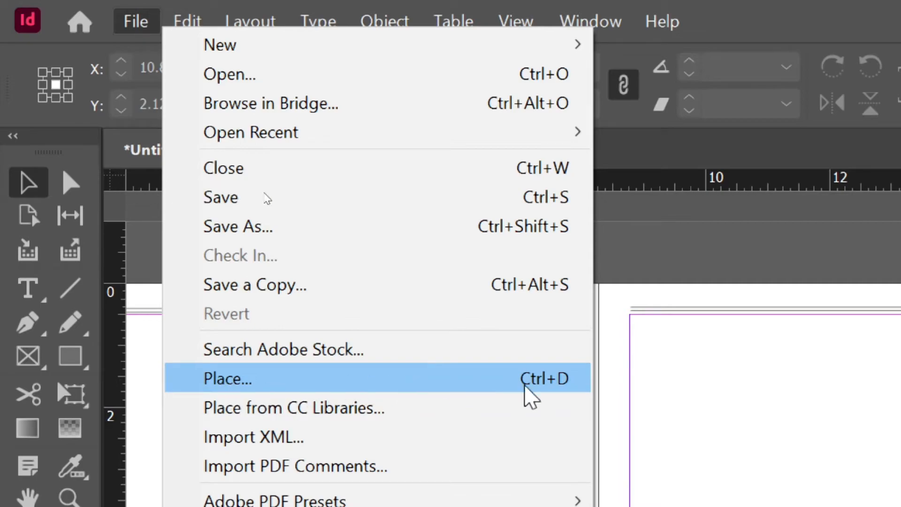
click(307, 381)
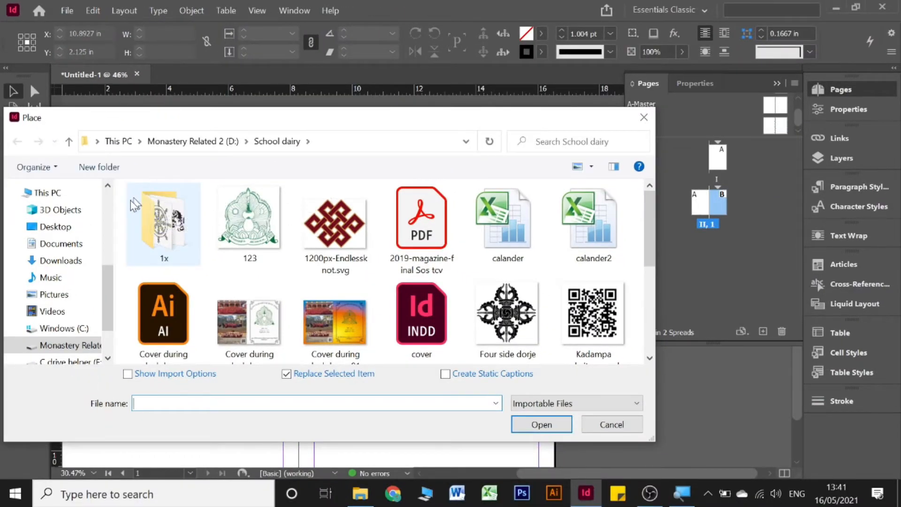
click(70, 143)
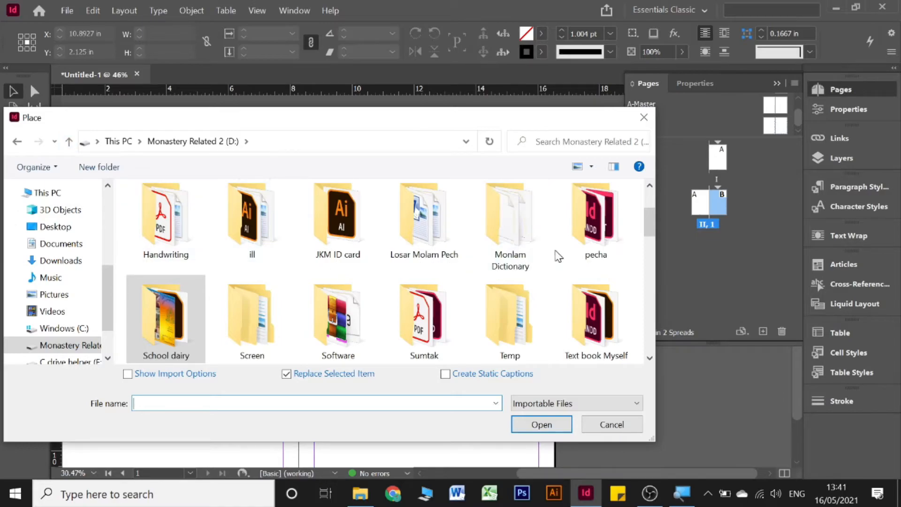
click(594, 220)
double_click(595, 220)
scroll(308, 284, down, 4)
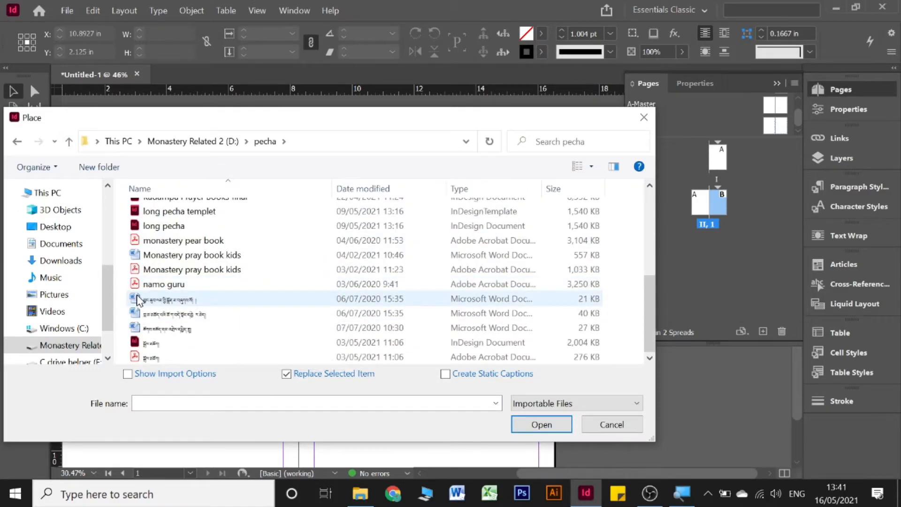
click(140, 298)
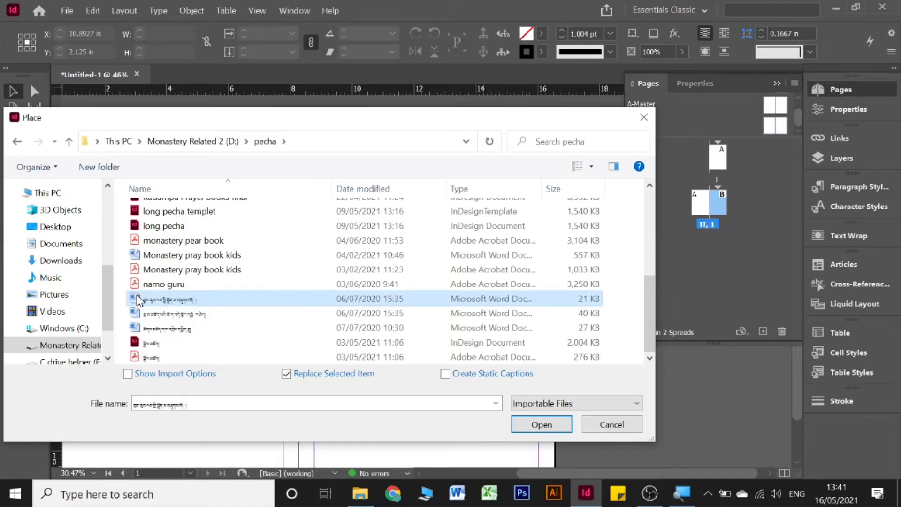
click(553, 426)
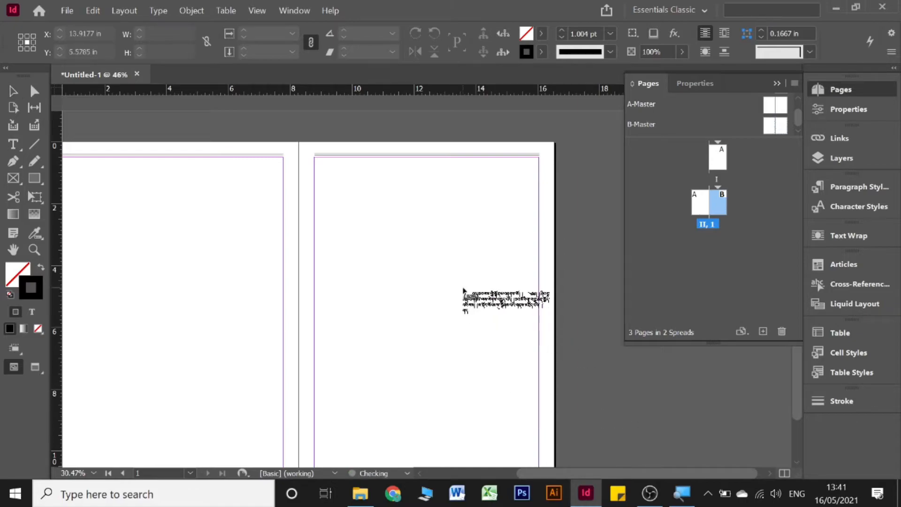
Step: Autoflow the loaded Tibetan text from the upper inner margin corner of page 1, and check where it ends
scroll(368, 174, down, 2)
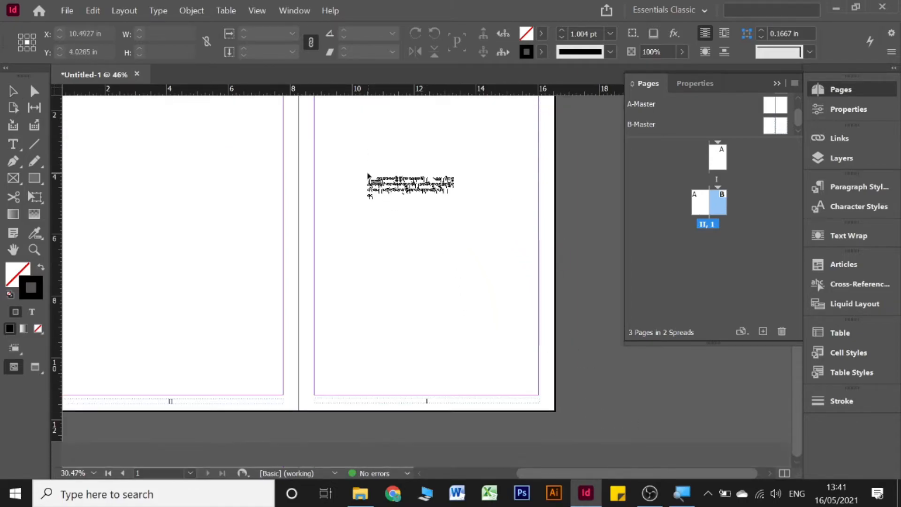
scroll(366, 170, up, 2)
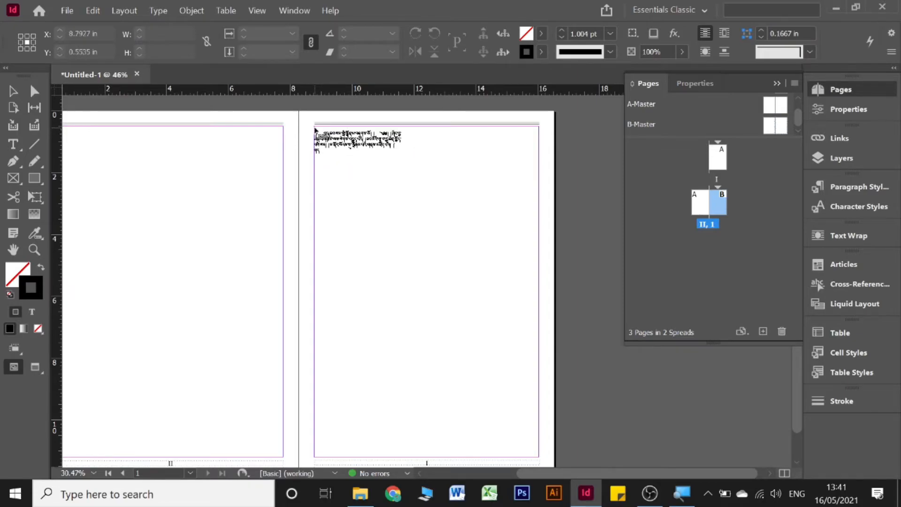
shift+click(315, 131)
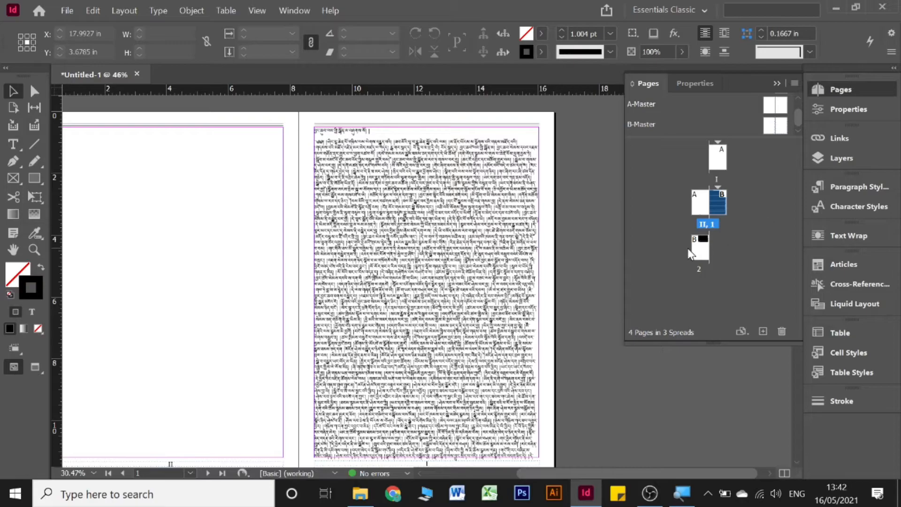
scroll(275, 266, down, 6)
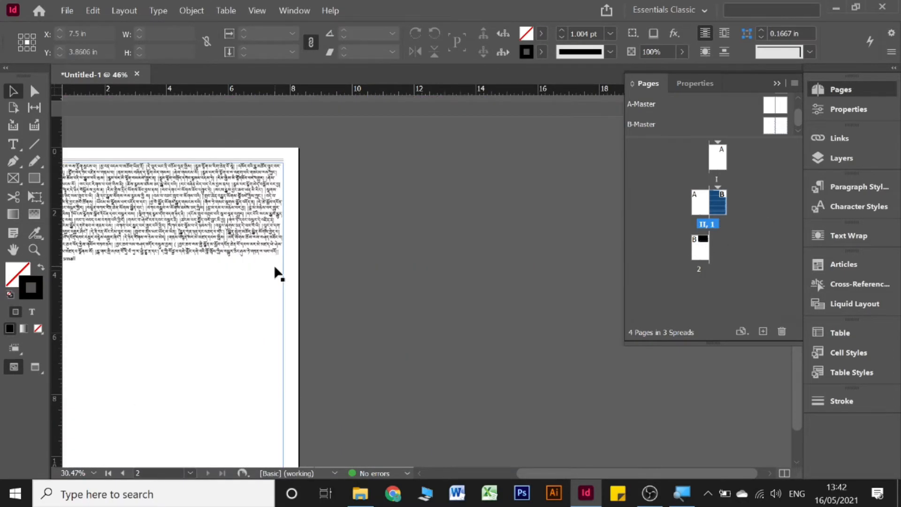
scroll(276, 265, up, 3)
Step: Set the font size of the whole placed Tibetan story to 18 pt
click(441, 244)
scroll(441, 244, up, 5)
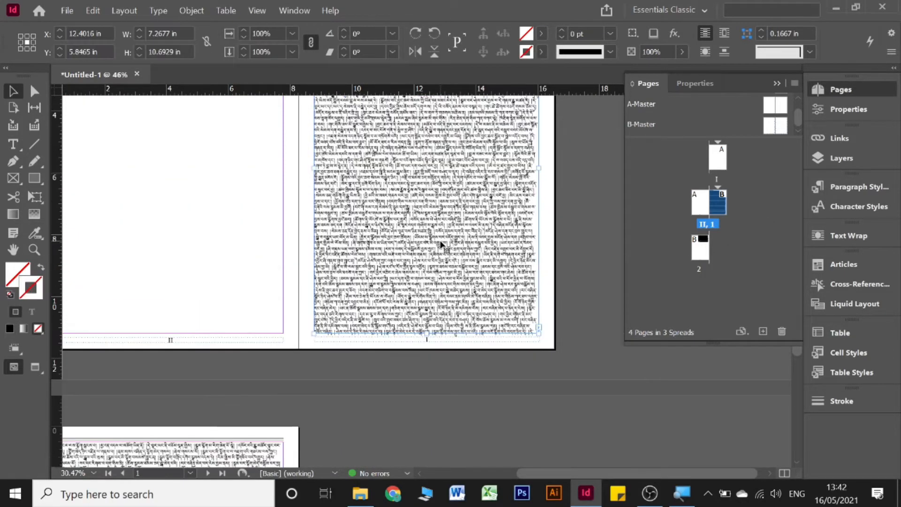
double_click(386, 201)
key(ctrl+a)
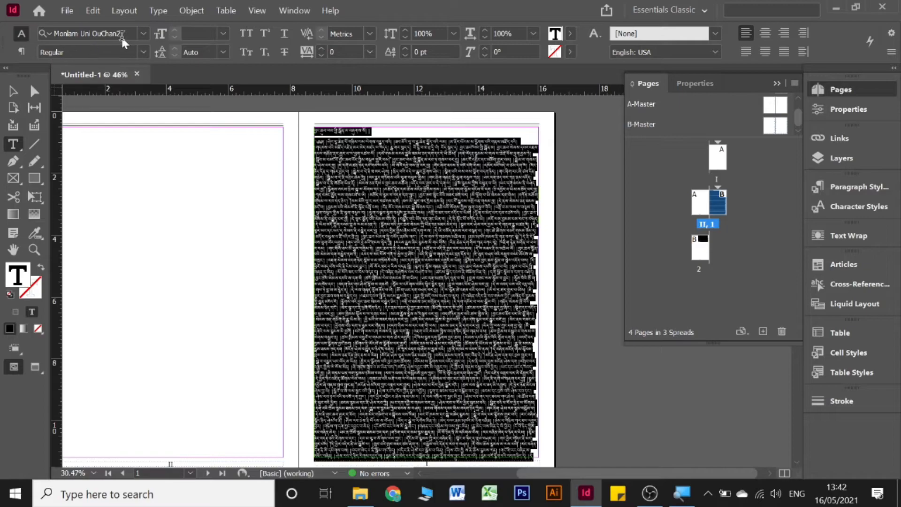
click(223, 33)
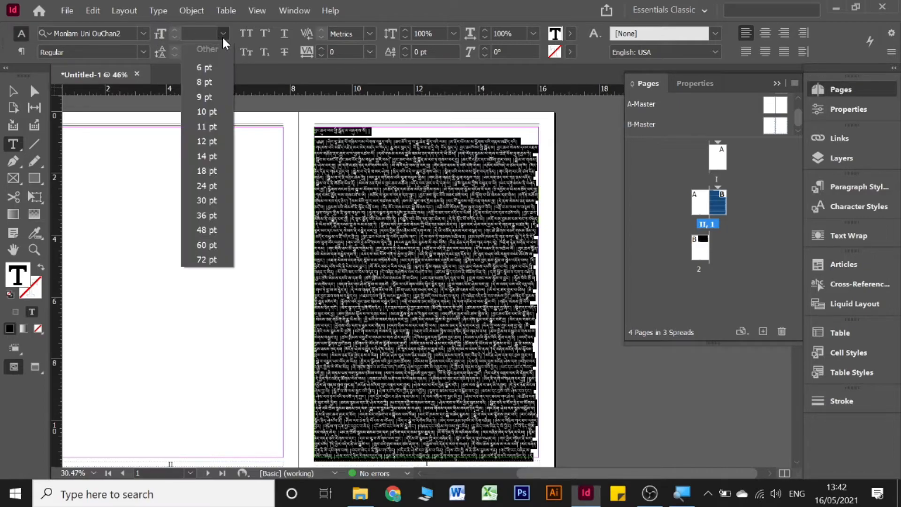
click(204, 171)
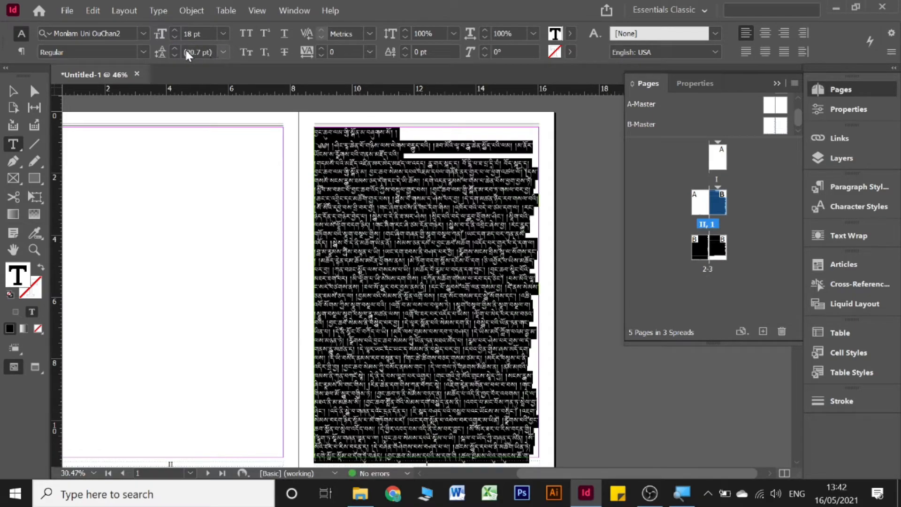
Step: Set the leading of the whole Tibetan story to 32 pt
click(220, 52)
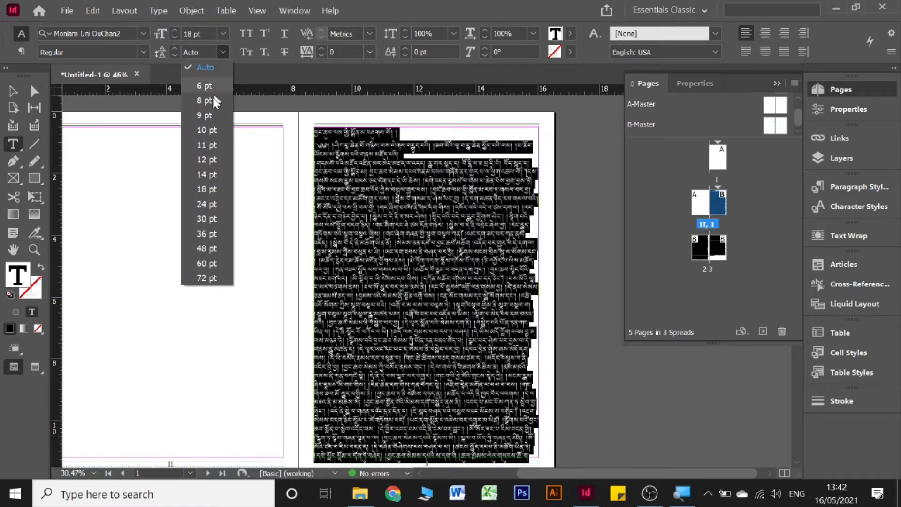
click(206, 218)
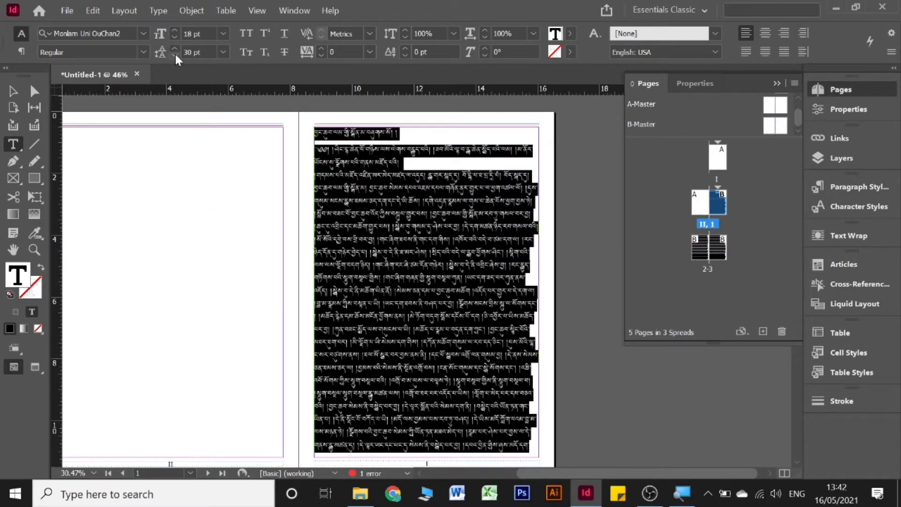
click(175, 48)
click(176, 48)
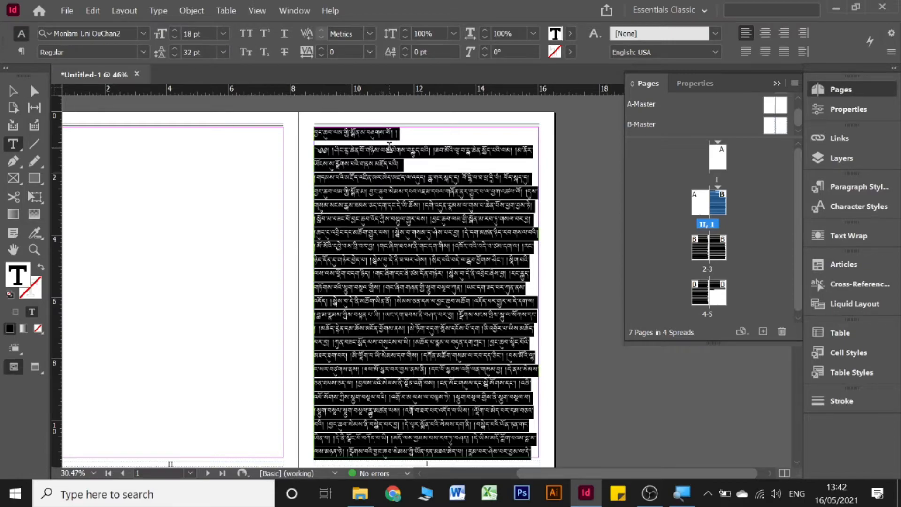
Step: Apply the Adobe World-Ready Paragraph Composer to the whole Tibetan story
click(447, 167)
scroll(431, 147, up, 4)
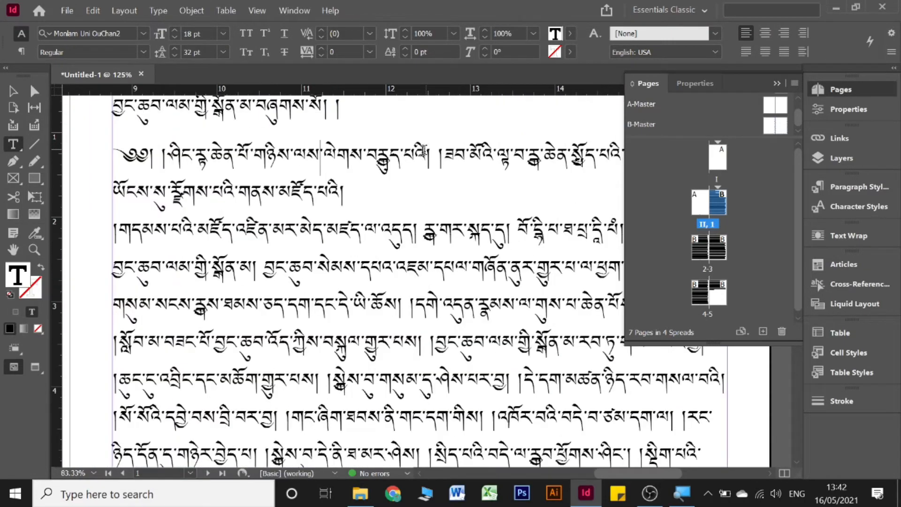
scroll(378, 179, up, 1)
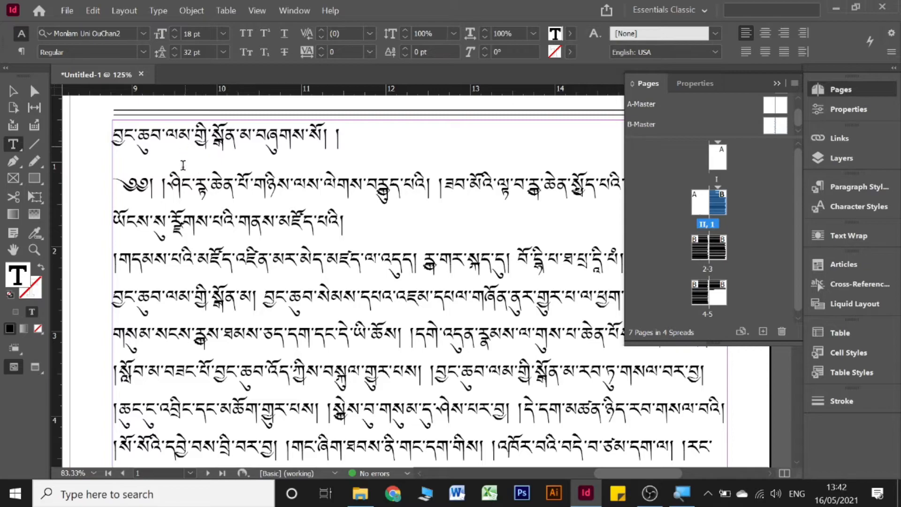
key(ctrl+a)
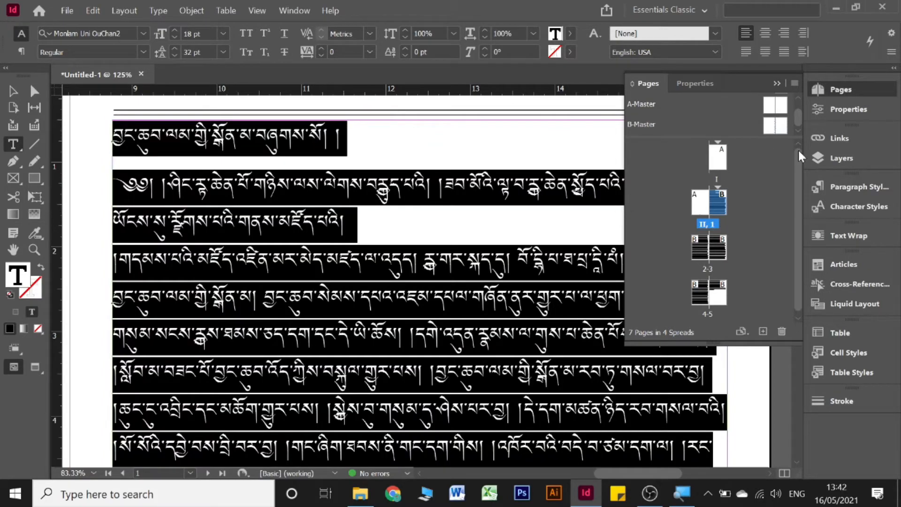
click(888, 53)
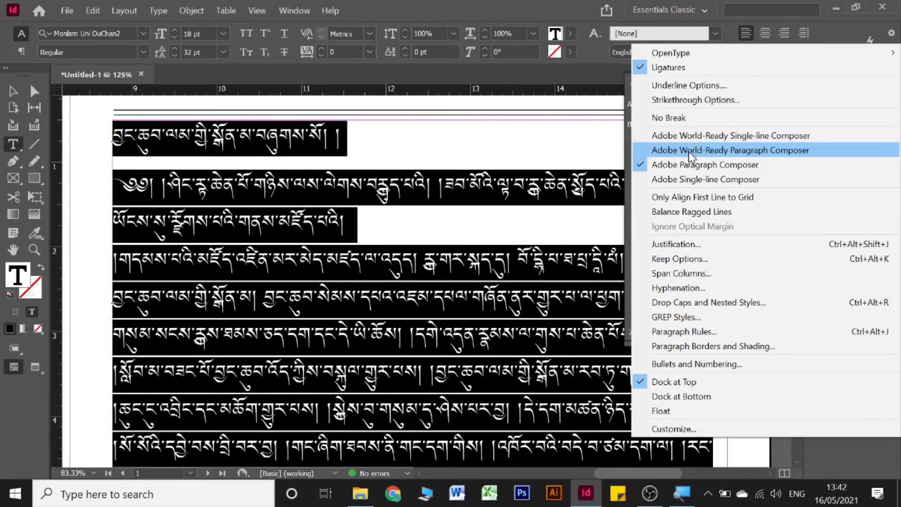
click(777, 150)
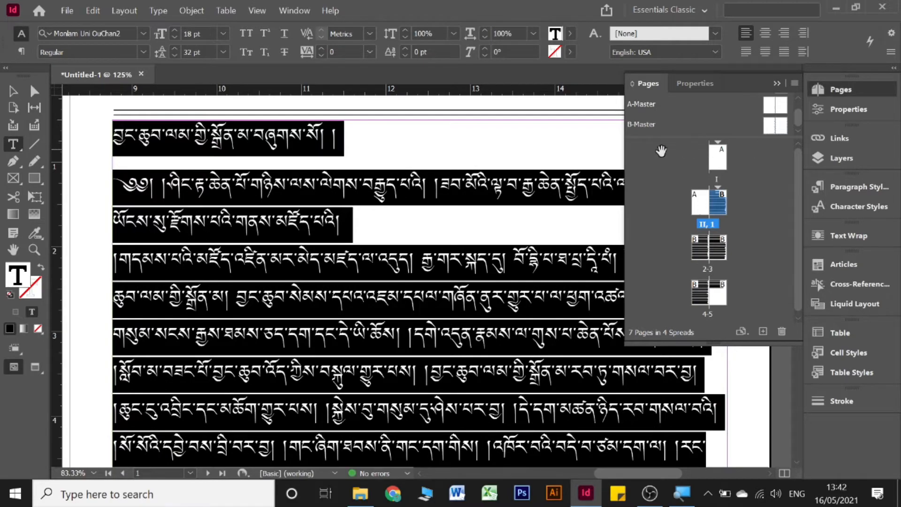
Step: Remove the paragraph break after the second body line, and justify the whole story with last lines aligned left
click(402, 230)
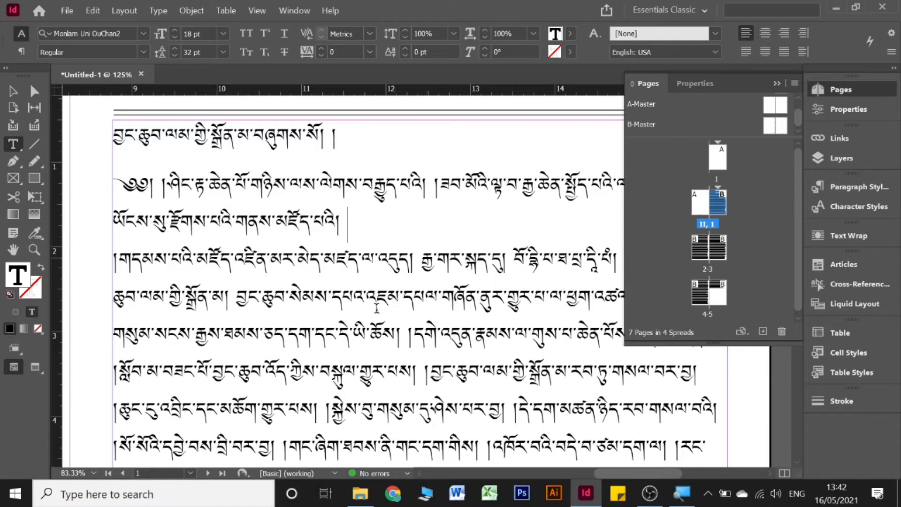
key(Delete)
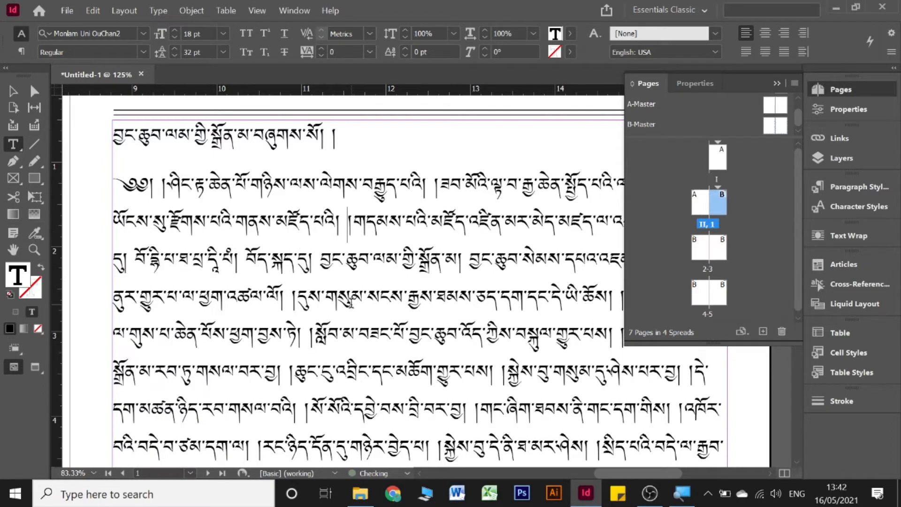
key(ctrl+a)
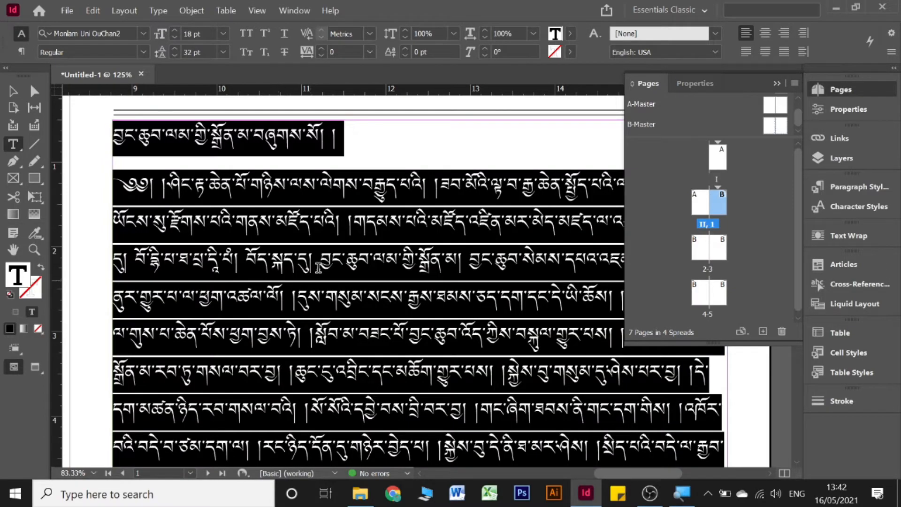
click(745, 53)
click(776, 85)
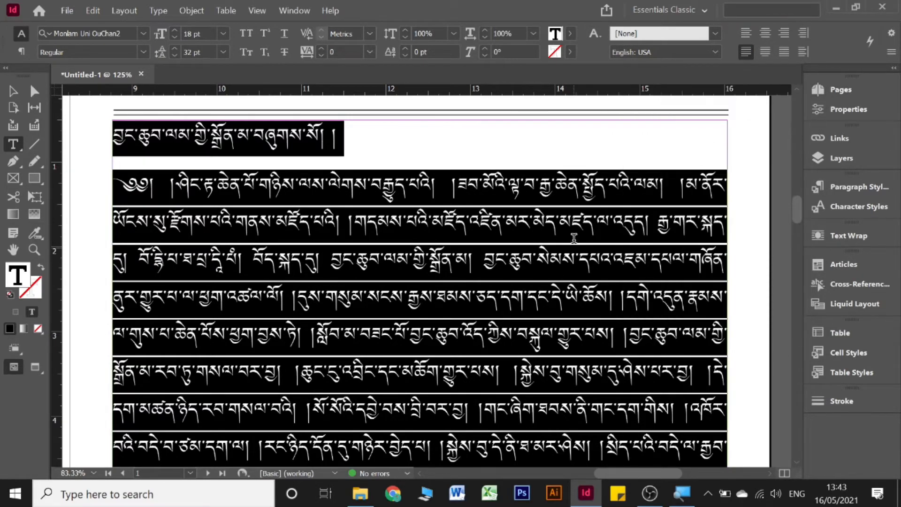
click(493, 293)
Step: Set the Tibetan title line on page 1 to 20 pt and centre it
drag(359, 141, 113, 139)
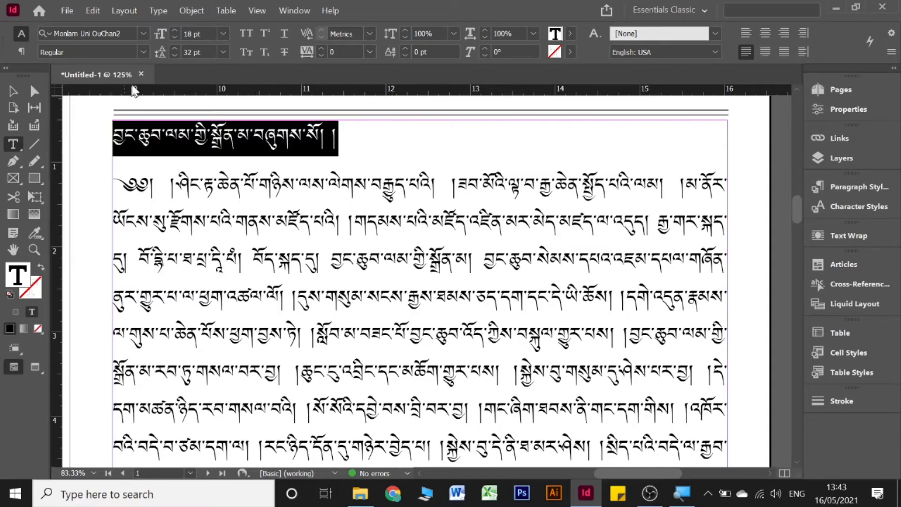
click(178, 31)
click(178, 31)
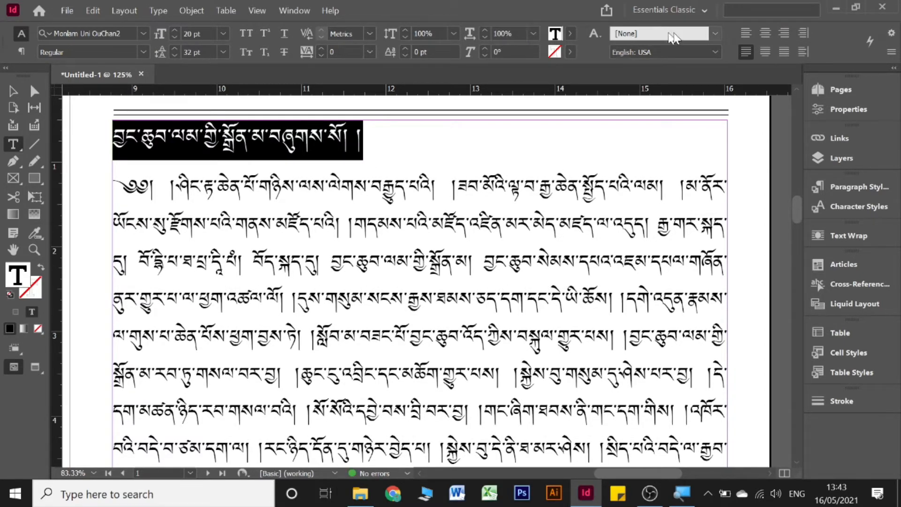
click(765, 33)
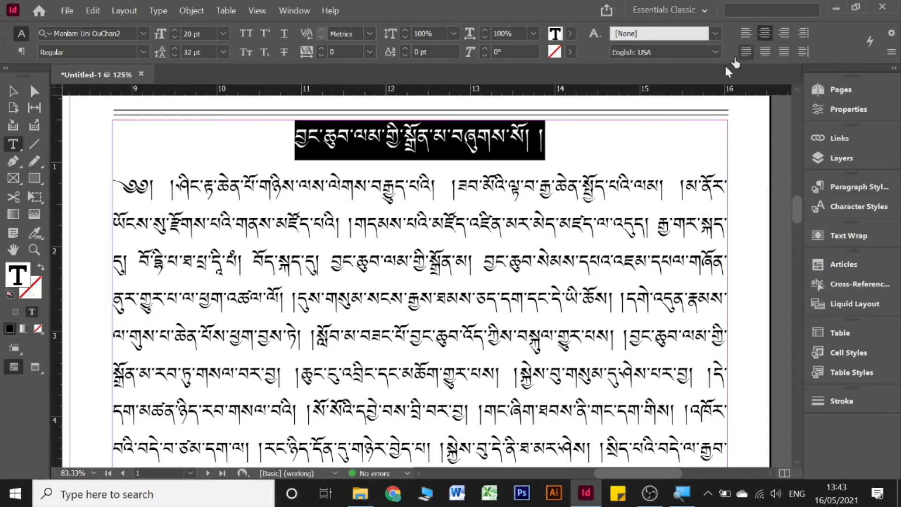
Step: Set the body text's justification letter spacing to a minimum of -5% and a maximum of 5%
click(506, 203)
scroll(497, 202, down, 10)
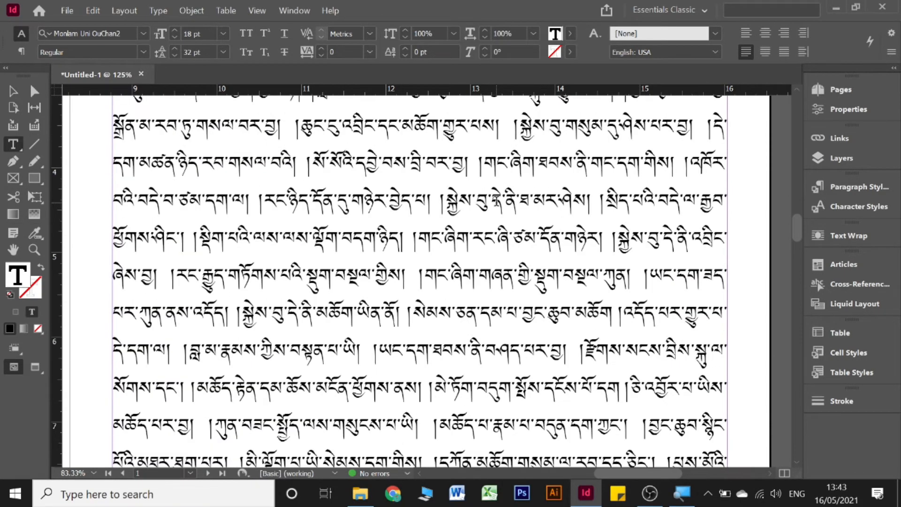
scroll(497, 202, up, 6)
scroll(496, 201, up, 3)
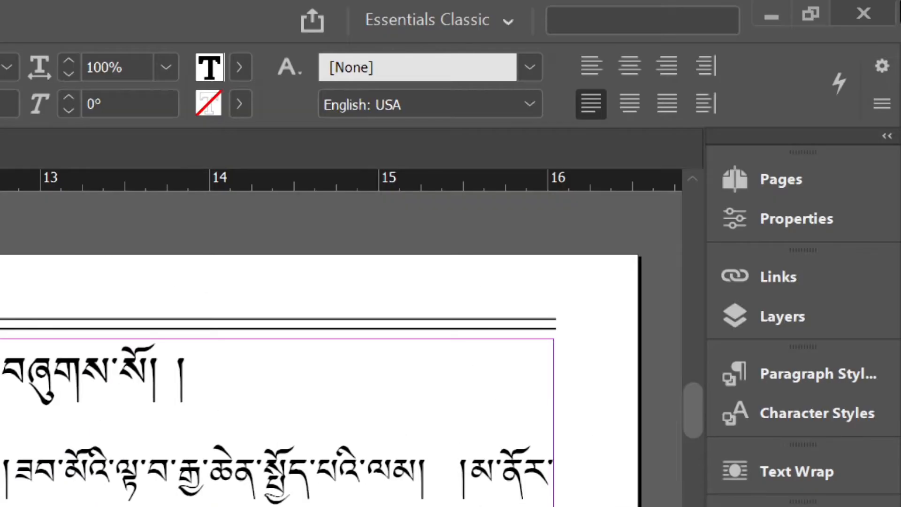
click(884, 105)
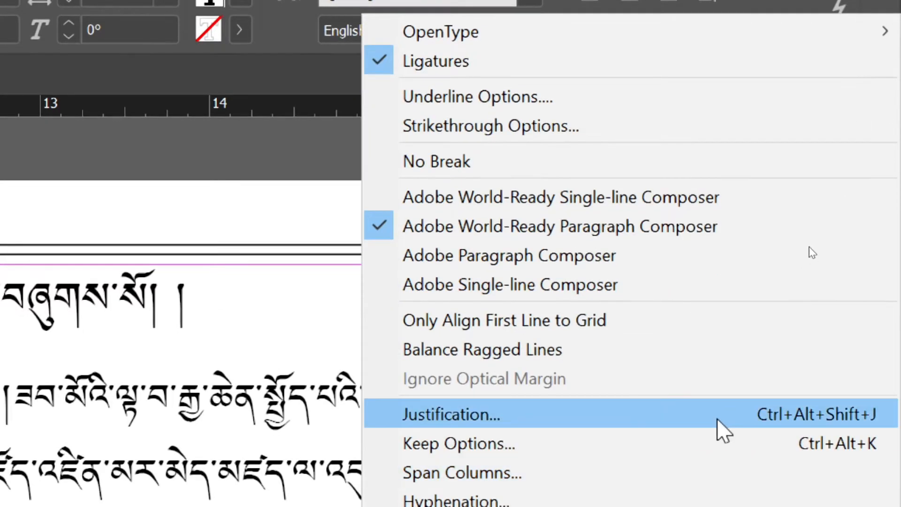
click(717, 420)
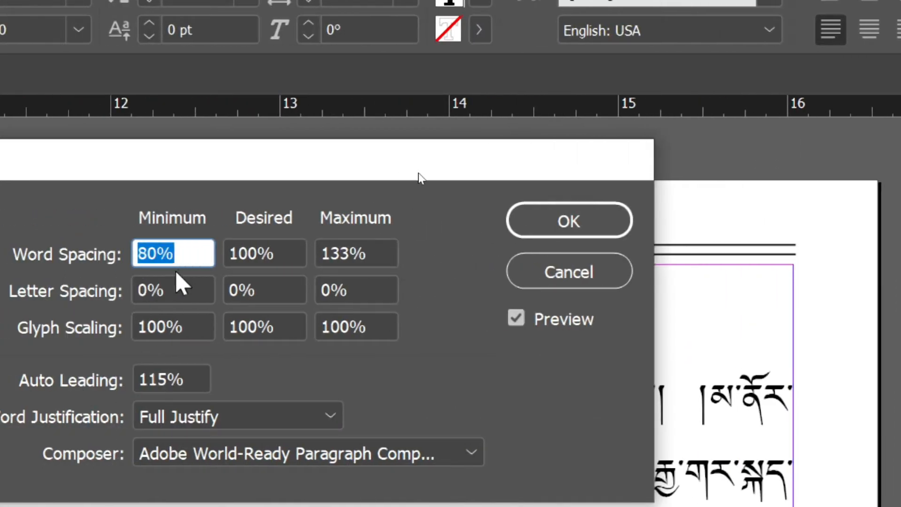
click(175, 284)
text(-5)
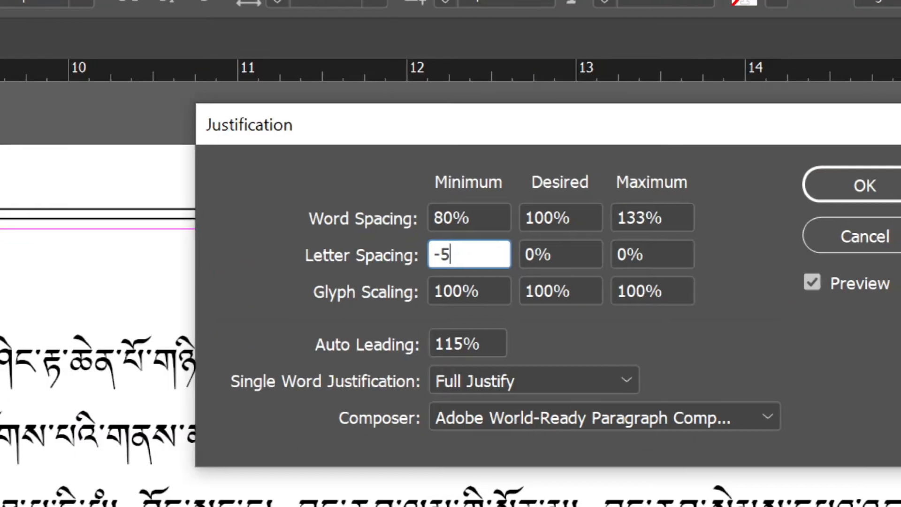
key(Tab)
key(Tab)
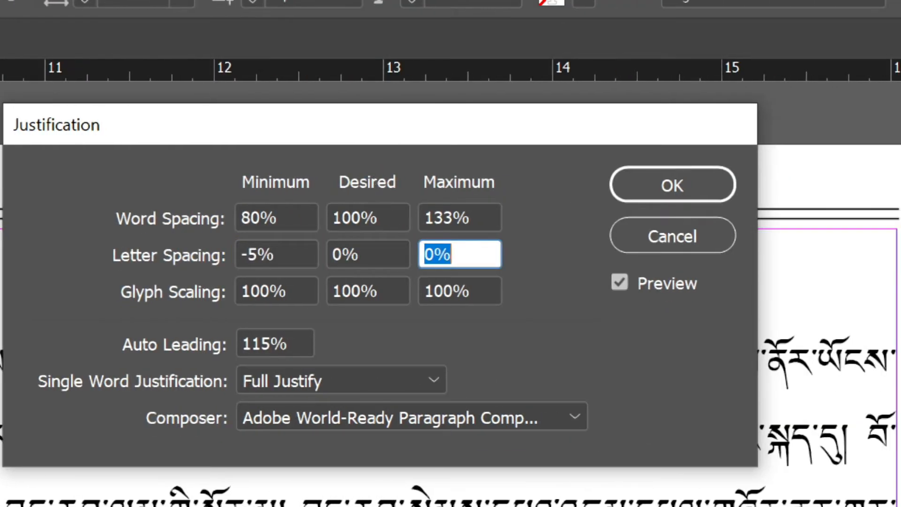
text(5)
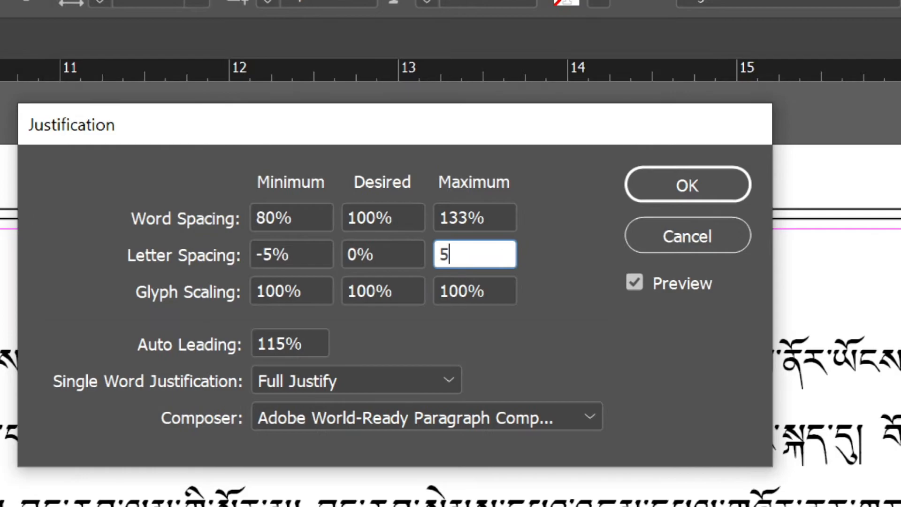
key(Return)
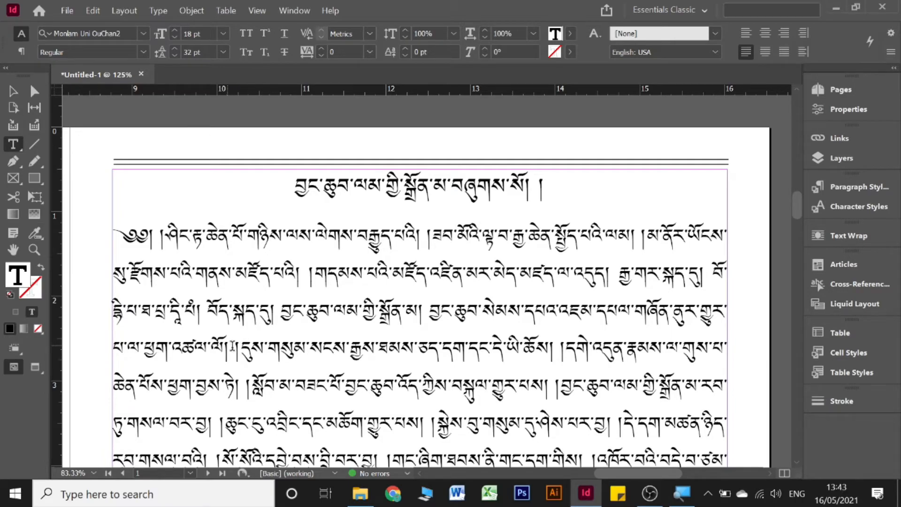
Step: Examine the justified lines on page 1 for shad marks separated from their phrase at the start of a line
scroll(246, 331, down, 10)
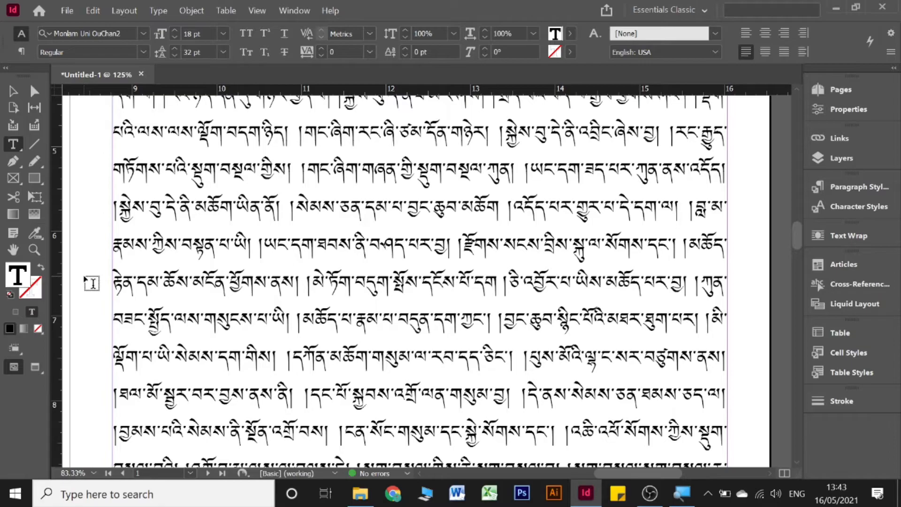
scroll(92, 283, up, 1)
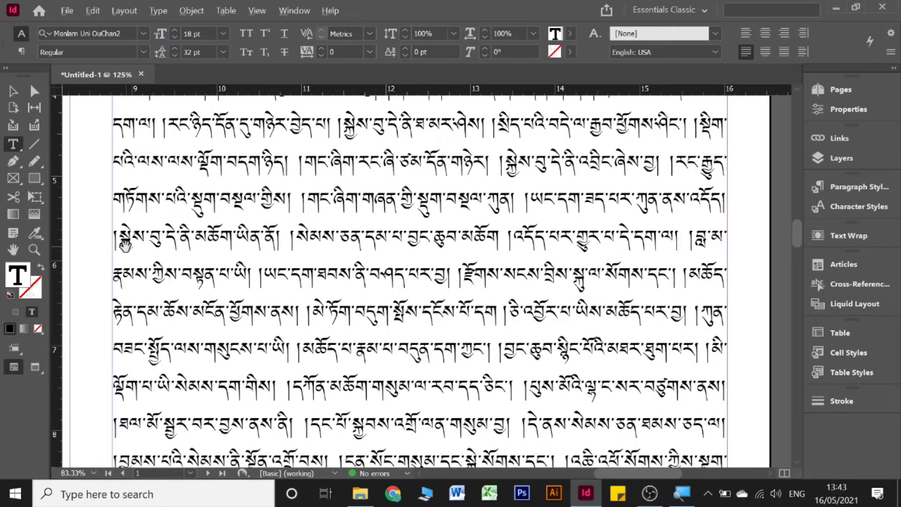
scroll(124, 244, up, 3)
scroll(125, 245, down, 2)
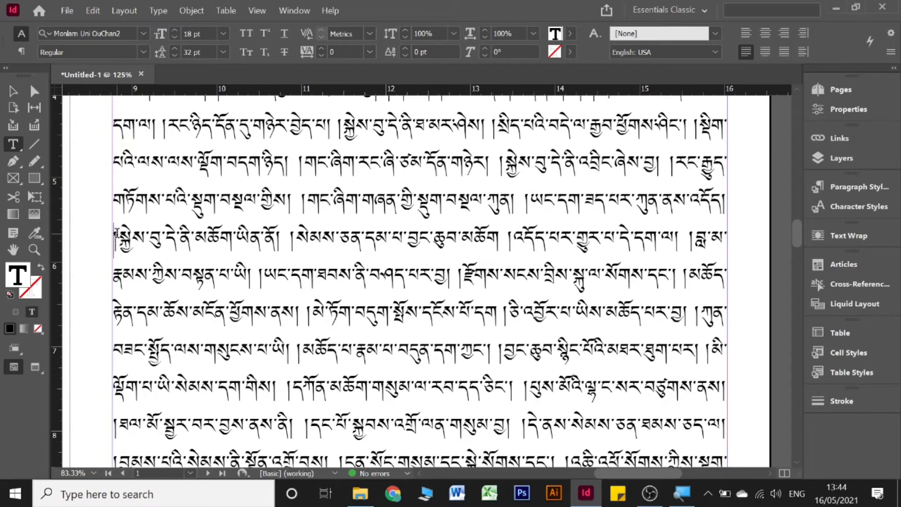
scroll(141, 319, down, 3)
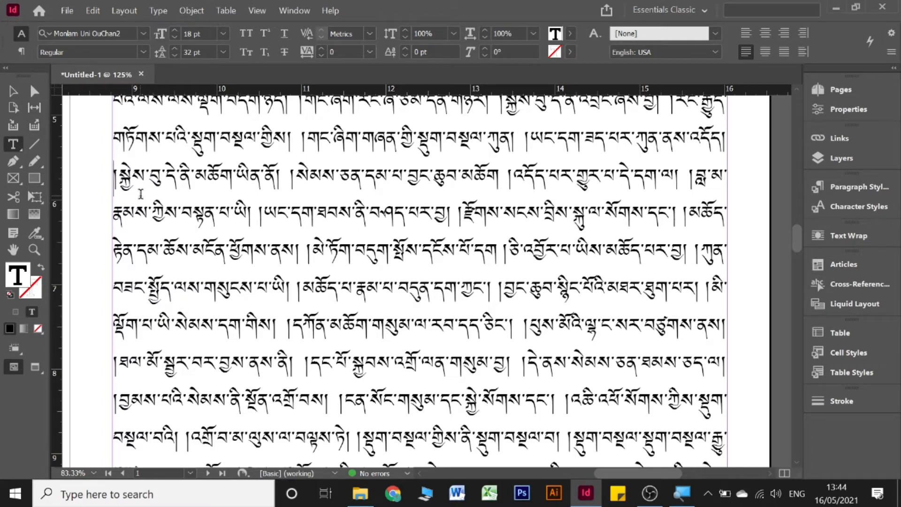
scroll(140, 193, up, 20)
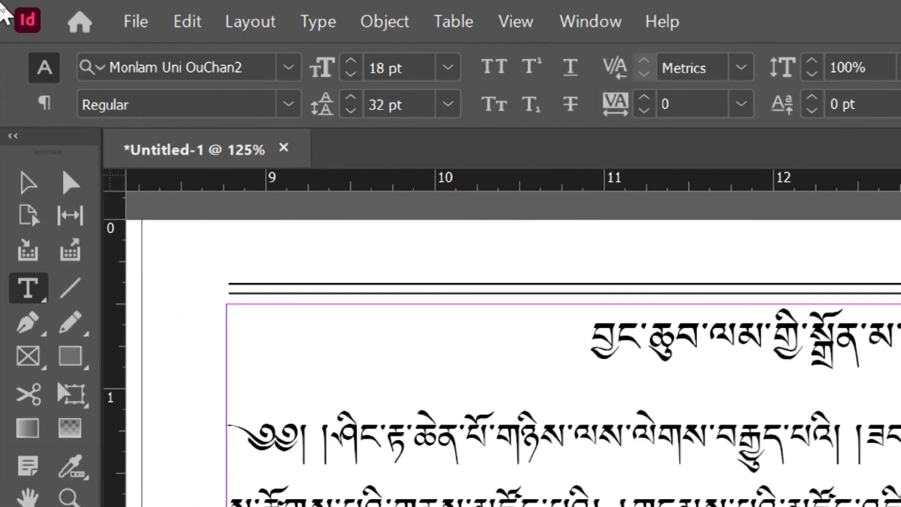
Step: Open Find/Change for a plain text search of the story and move its dialog aside
click(137, 23)
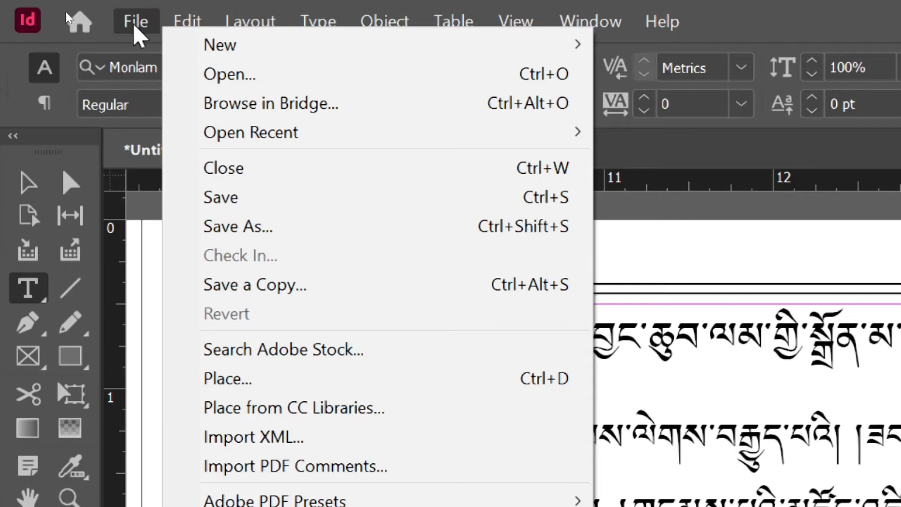
click(133, 25)
click(208, 24)
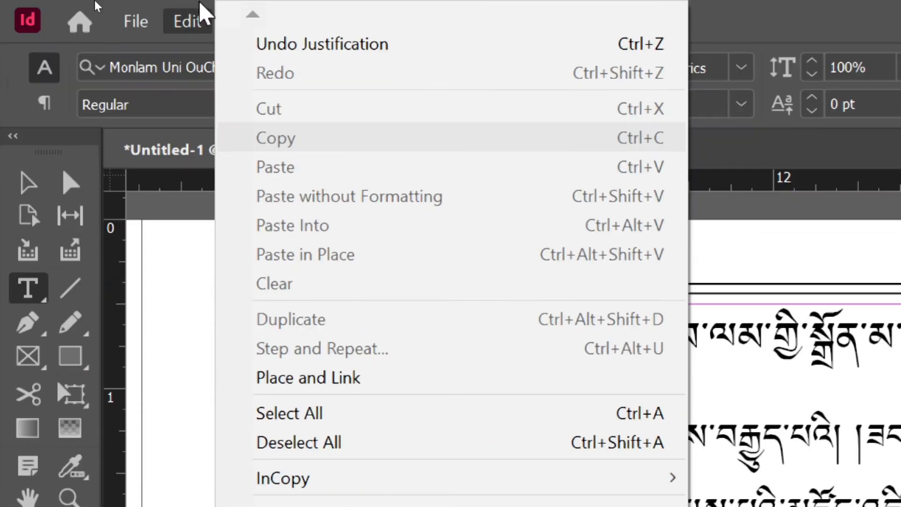
click(202, 28)
click(200, 27)
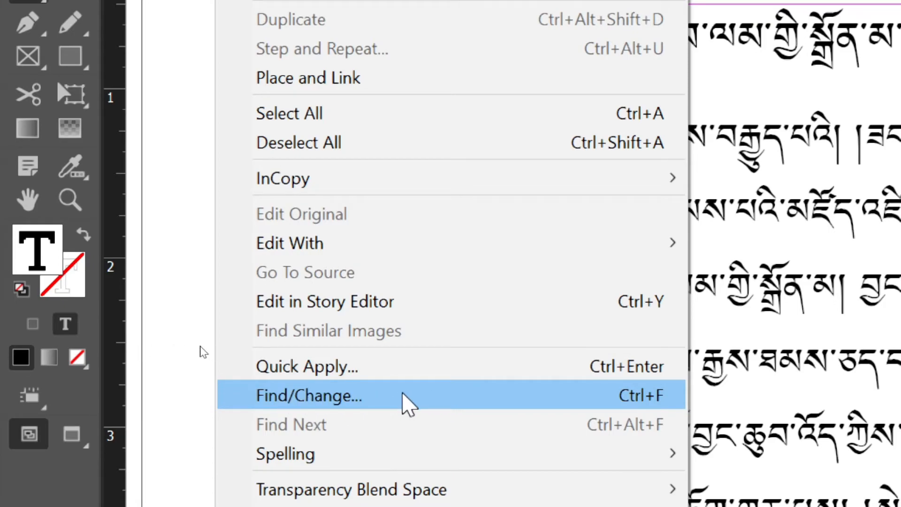
click(408, 402)
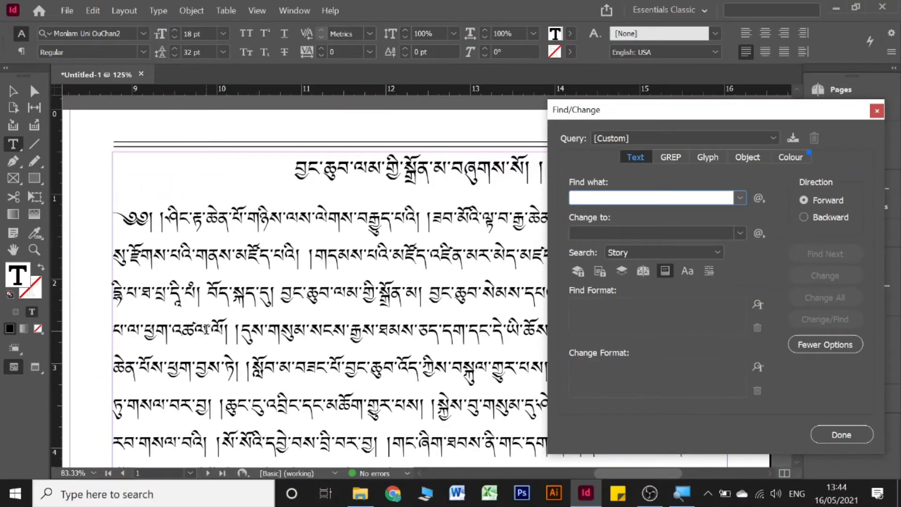
drag(704, 109, 271, 66)
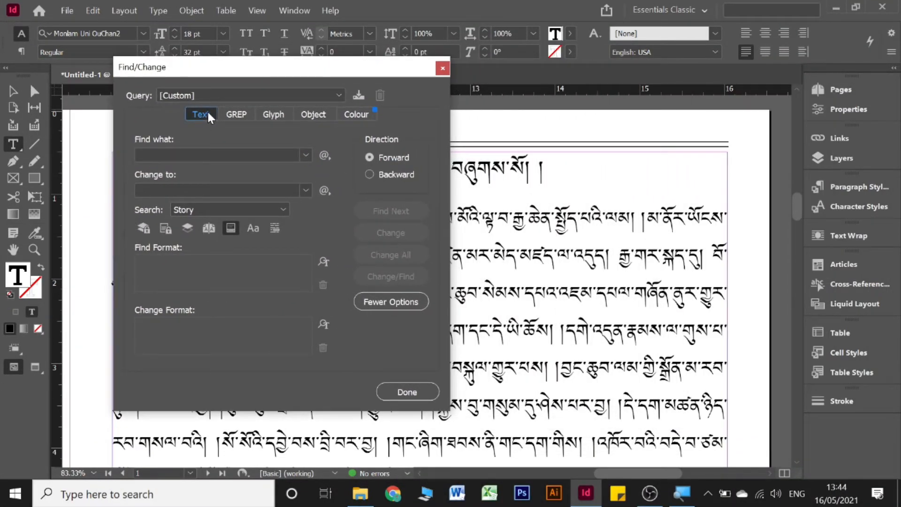
click(241, 115)
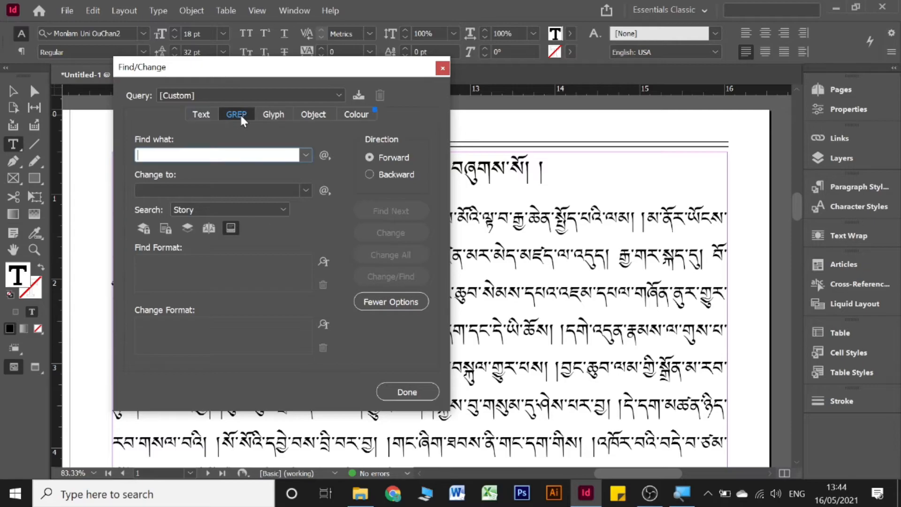
click(211, 115)
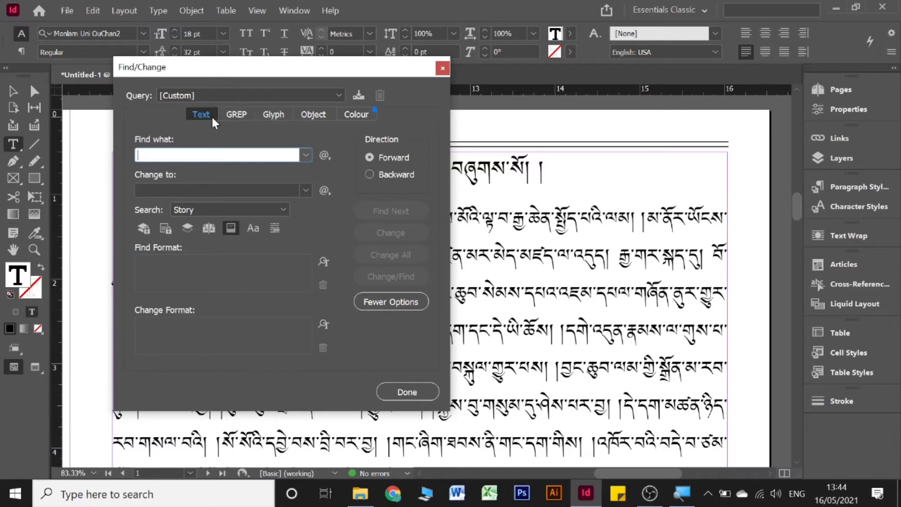
Step: Set the change format to No Break and apply it to every shad pair (། །) in the story
click(146, 331)
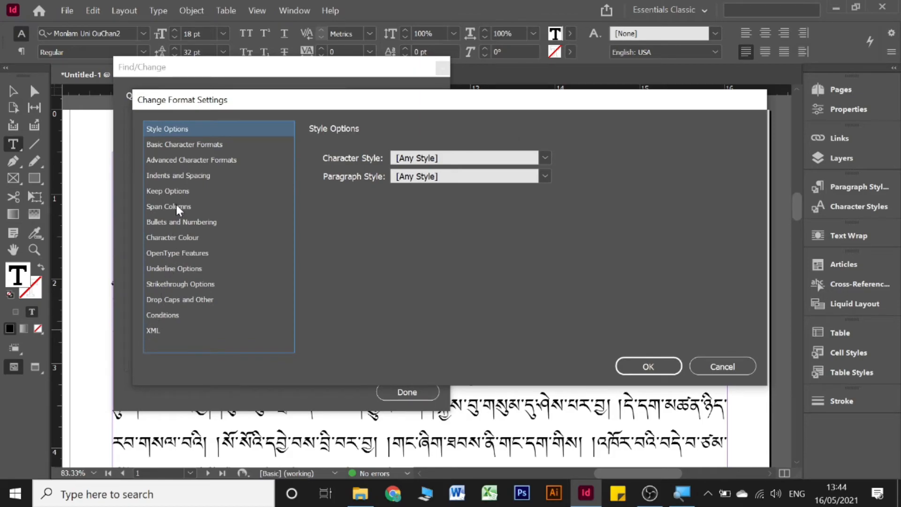
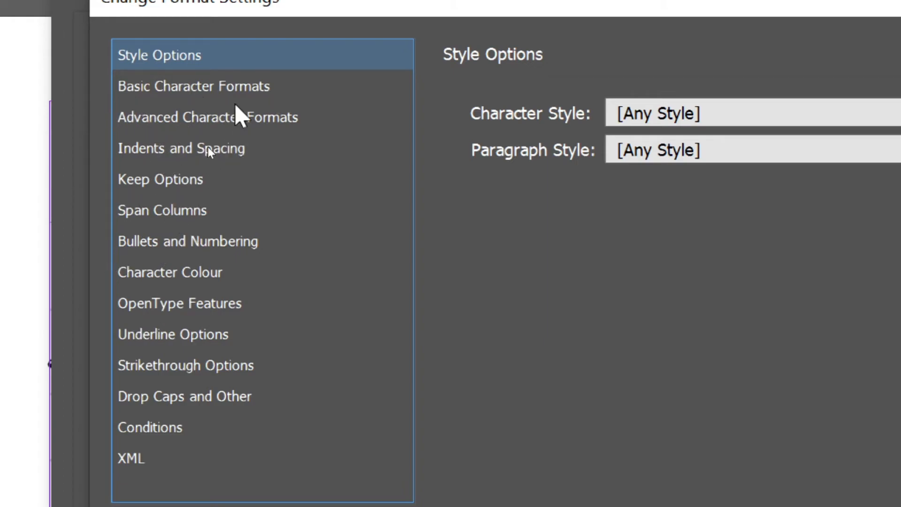
click(181, 88)
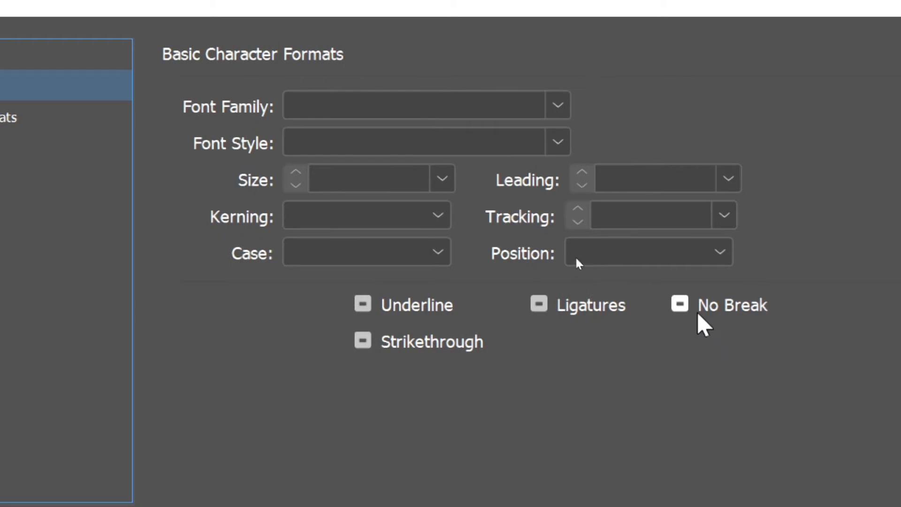
click(680, 305)
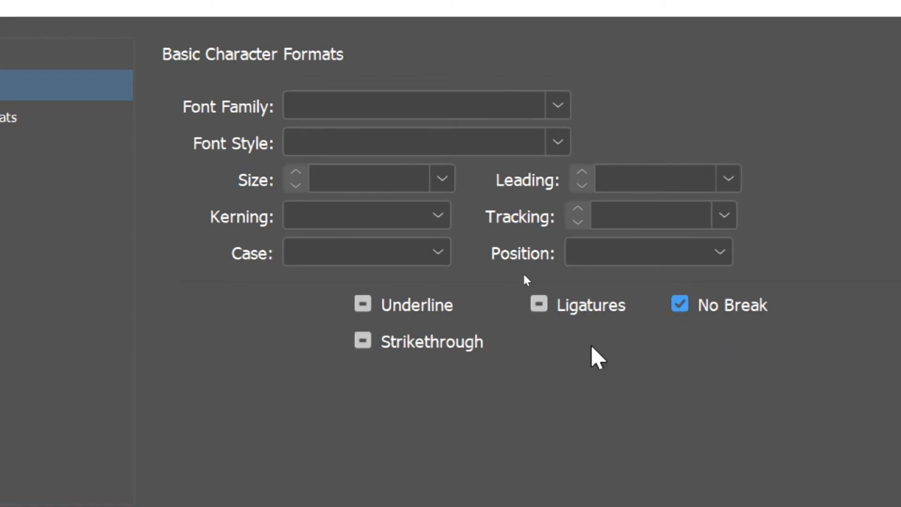
key(Return)
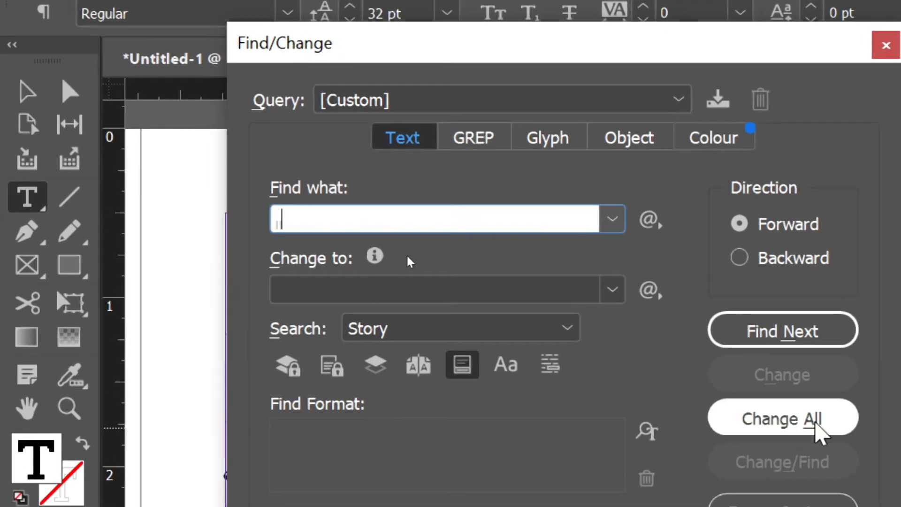
click(816, 453)
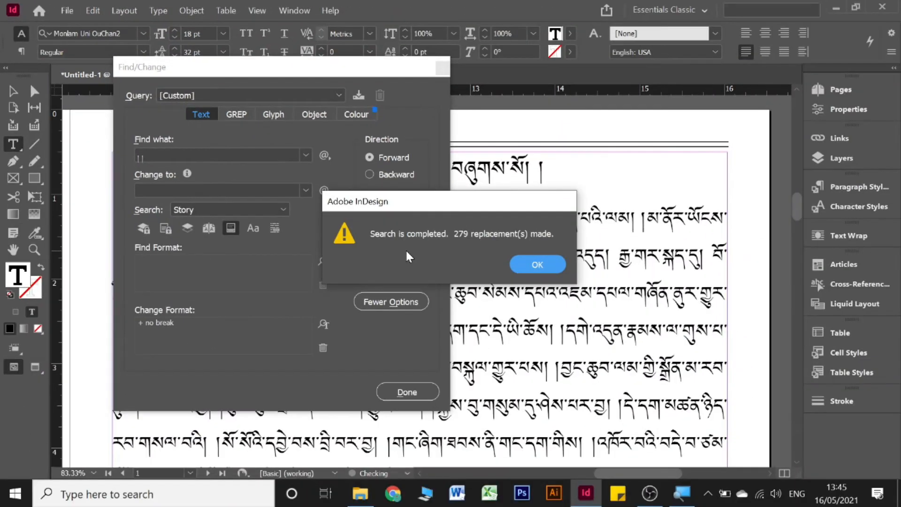
click(537, 265)
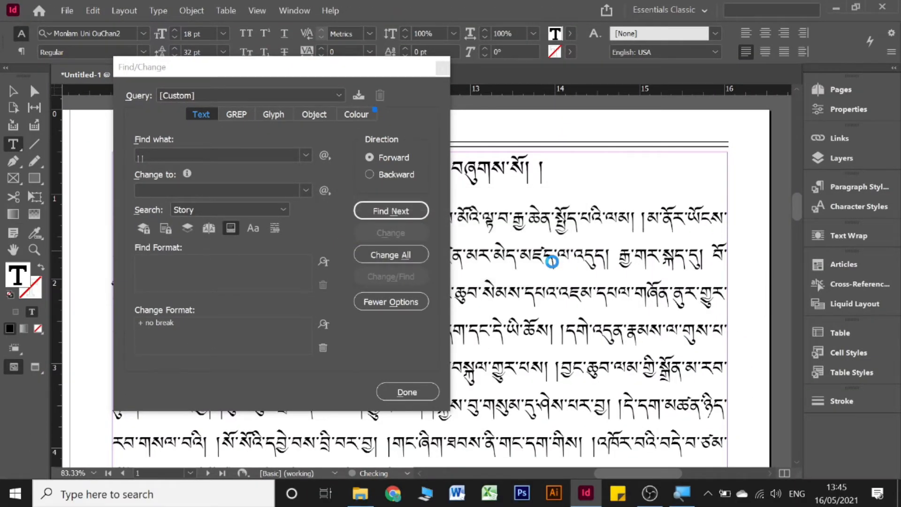
Step: Apply No Break throughout the story to ག followed by two shads and to ག followed by a single shad
click(258, 153)
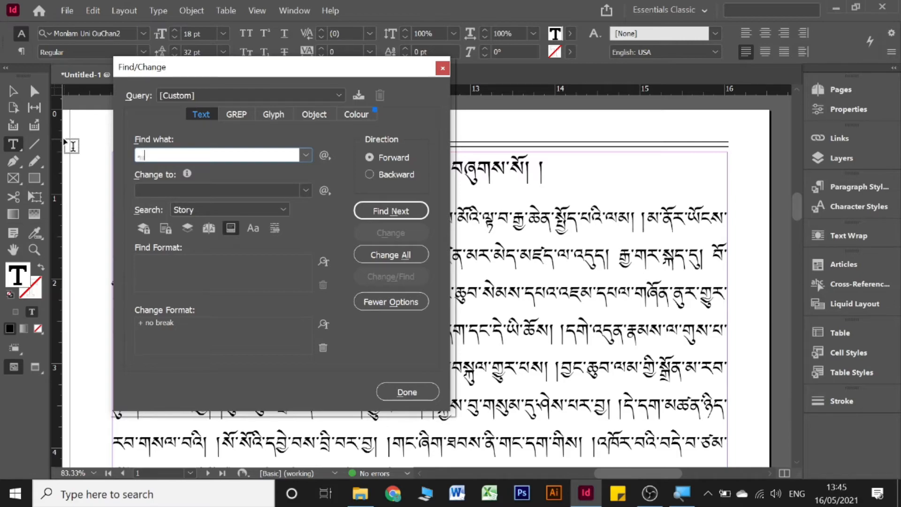
click(371, 255)
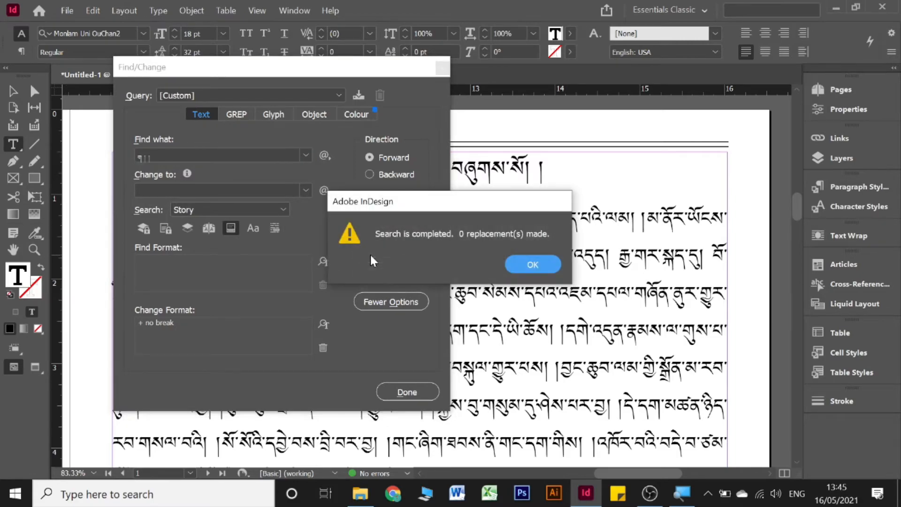
click(526, 271)
click(190, 151)
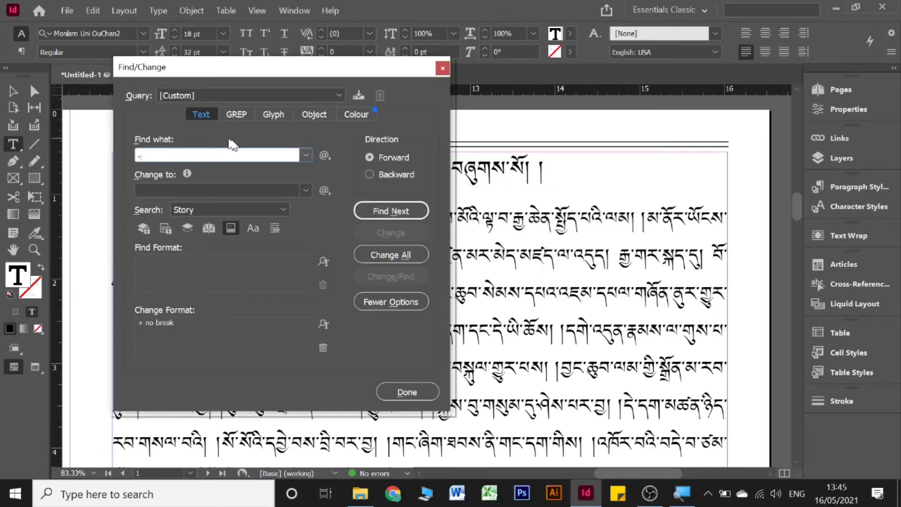
click(413, 259)
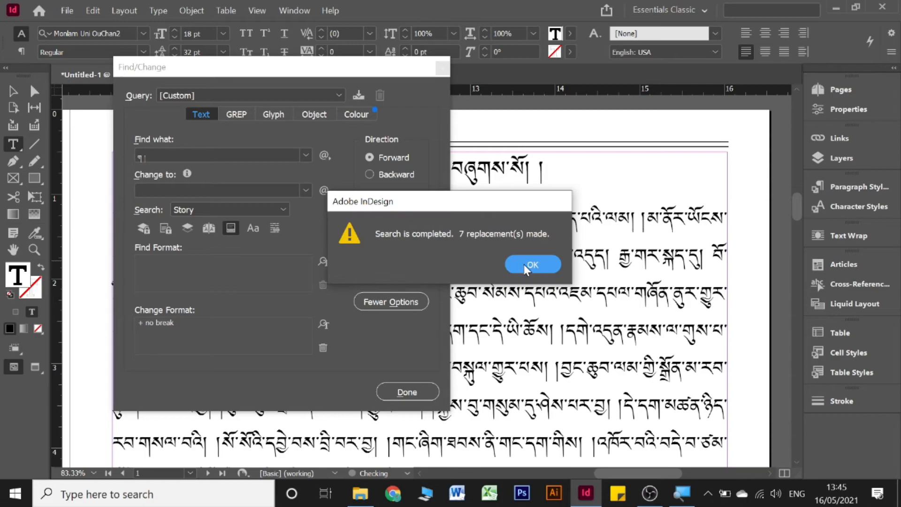
click(526, 264)
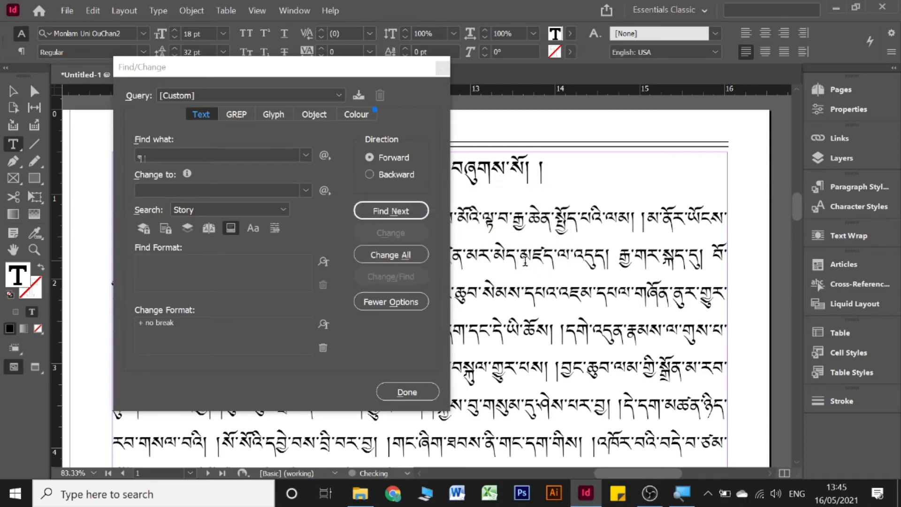
Step: Apply No Break throughout the story to ང followed by two shads
click(250, 160)
key(ctrl+a)
text(ང)
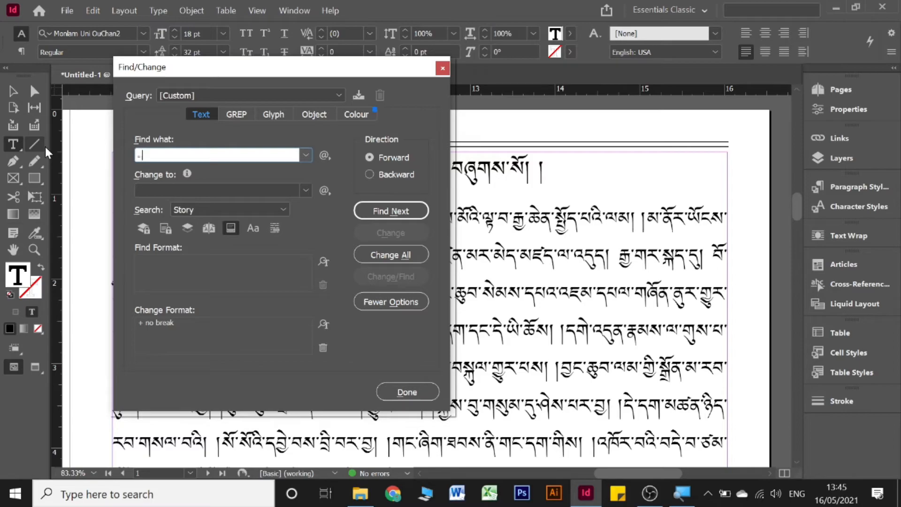
text(།)
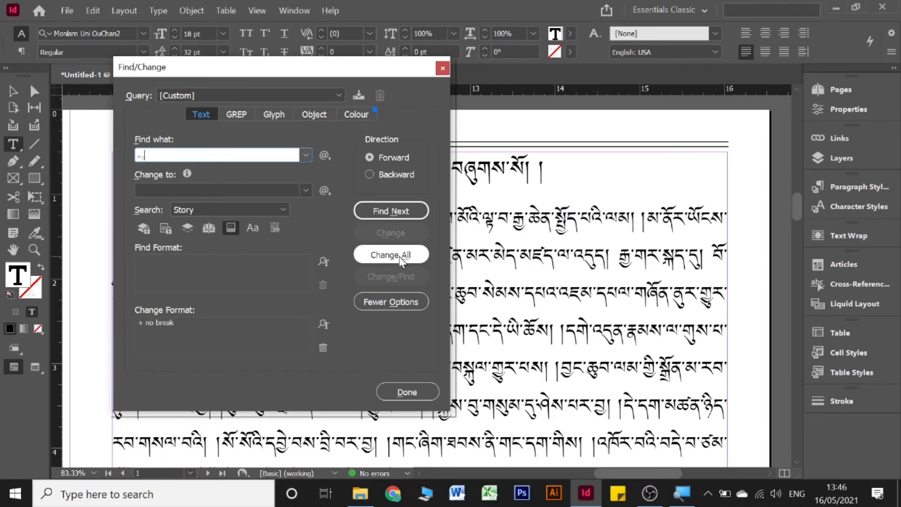
click(755, 383)
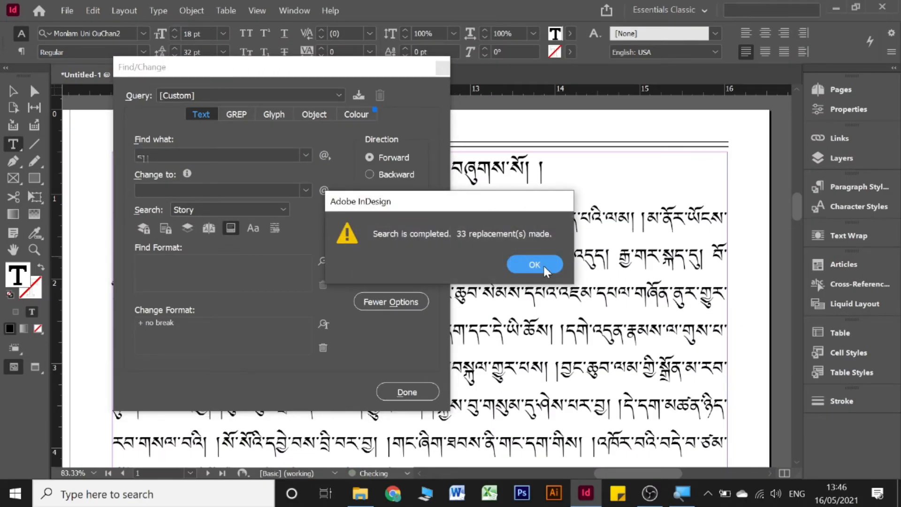
Step: Close Find/Change and examine the starts and ends of the lines across the story's pages for shad breaks
click(535, 264)
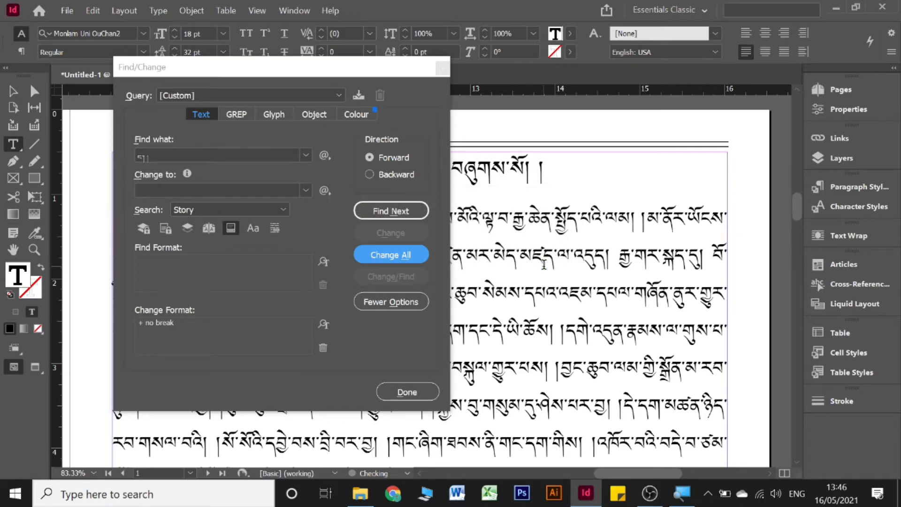
click(408, 392)
scroll(266, 276, down, 8)
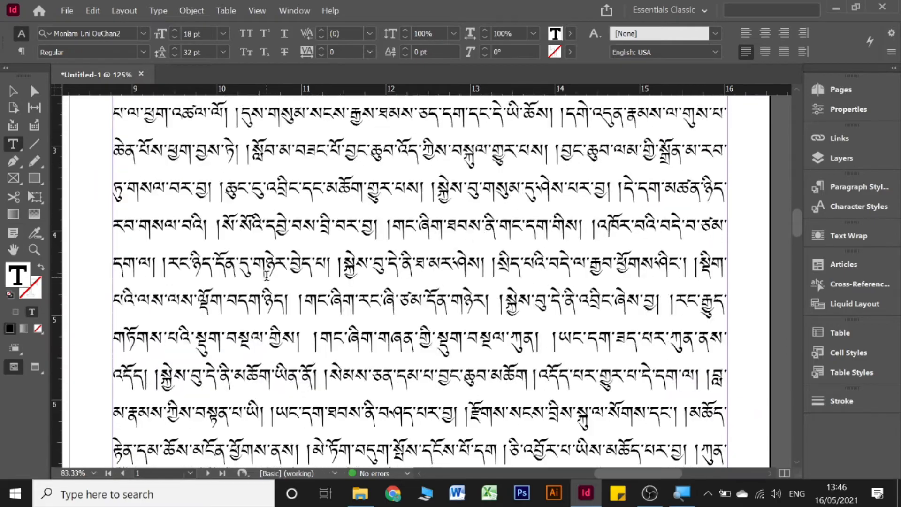
scroll(266, 276, down, 5)
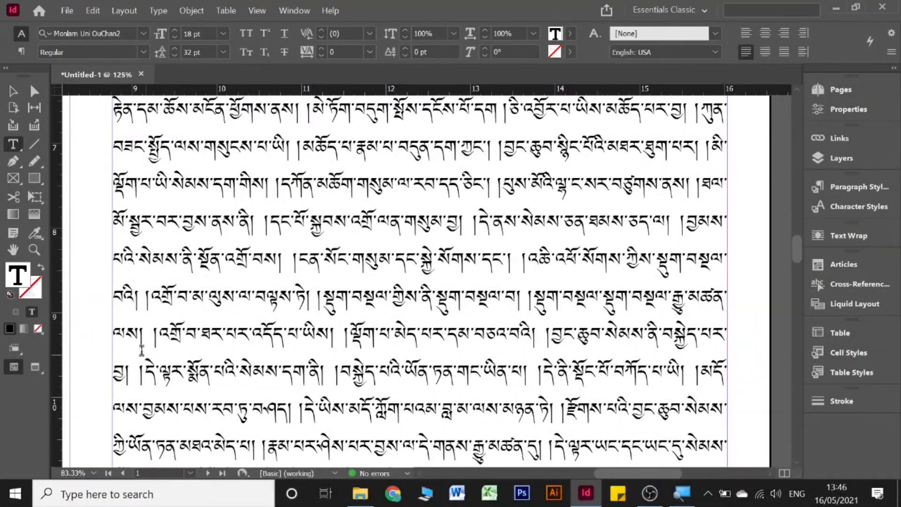
drag(119, 145, 103, 256)
click(103, 256)
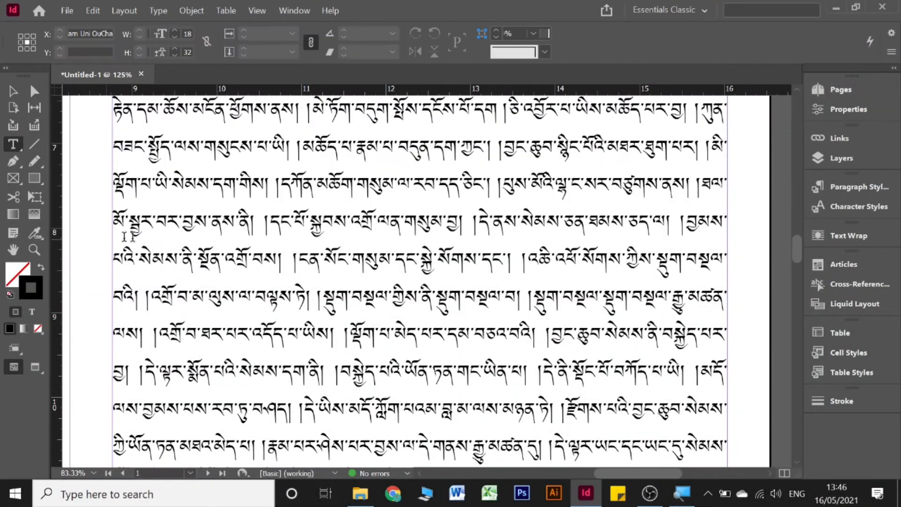
scroll(660, 198, down, 12)
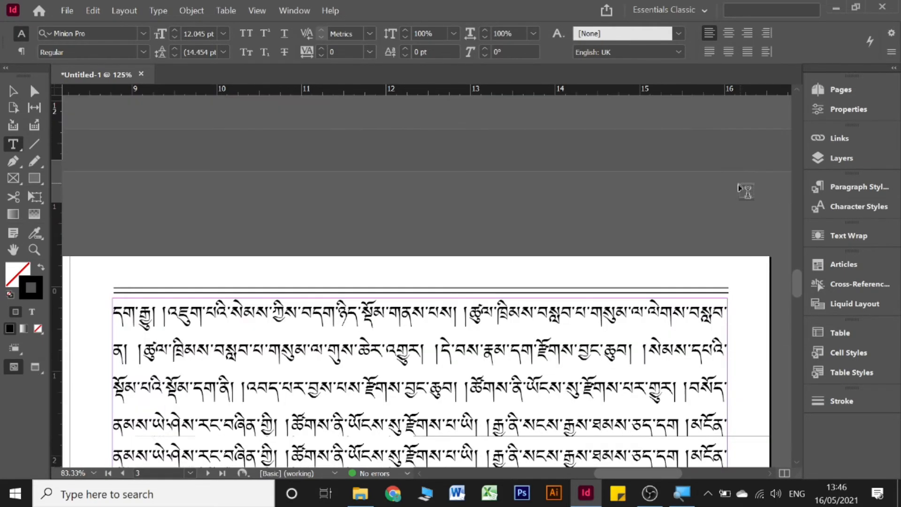
scroll(655, 207, down, 15)
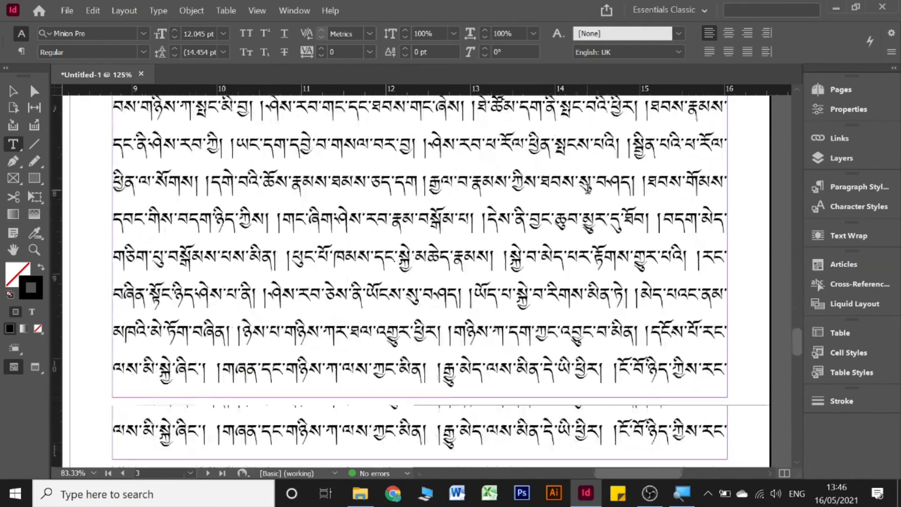
scroll(587, 189, down, 6)
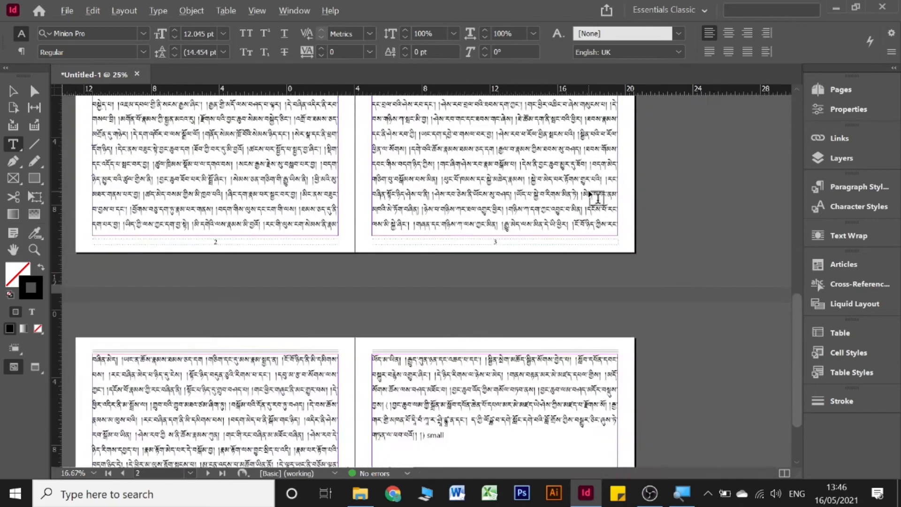
scroll(541, 212, up, 2)
scroll(544, 213, down, 1)
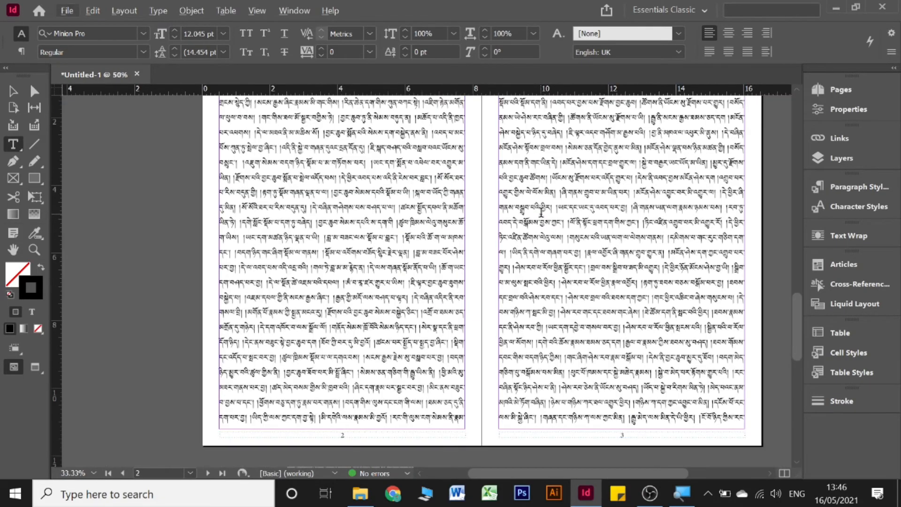
Step: Create a paragraph style named Head from the centred title line above the body text on page 1
scroll(548, 214, up, 8)
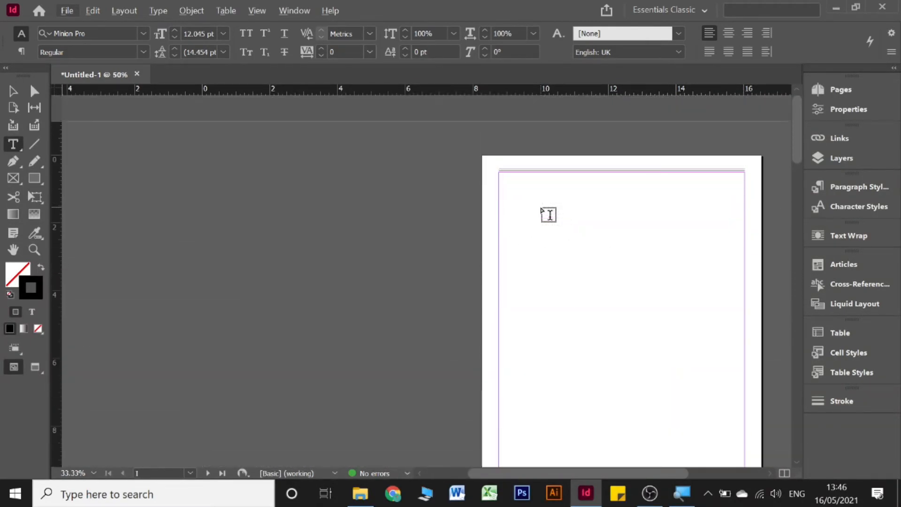
scroll(548, 214, down, 6)
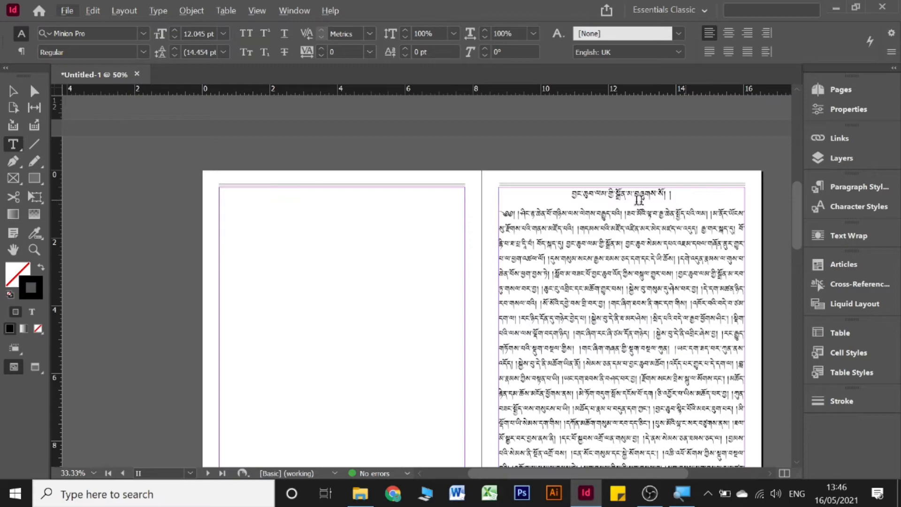
drag(559, 196, 692, 201)
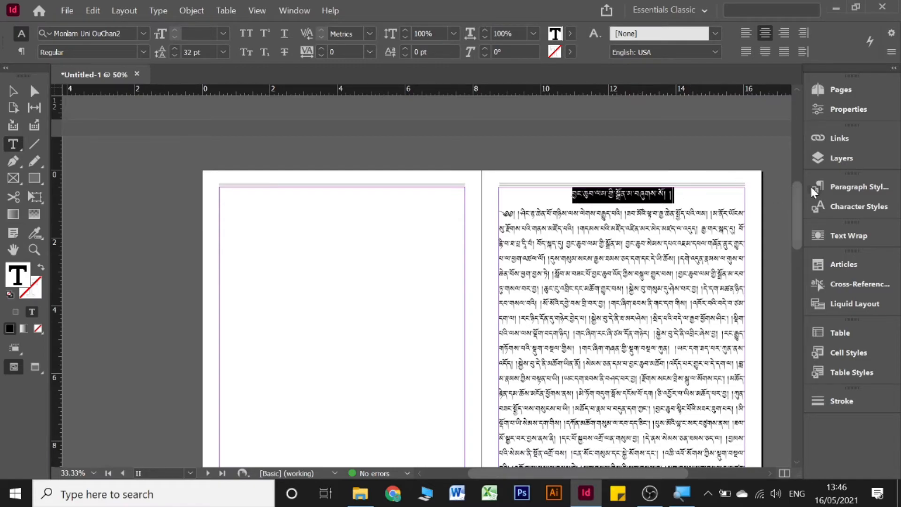
click(825, 187)
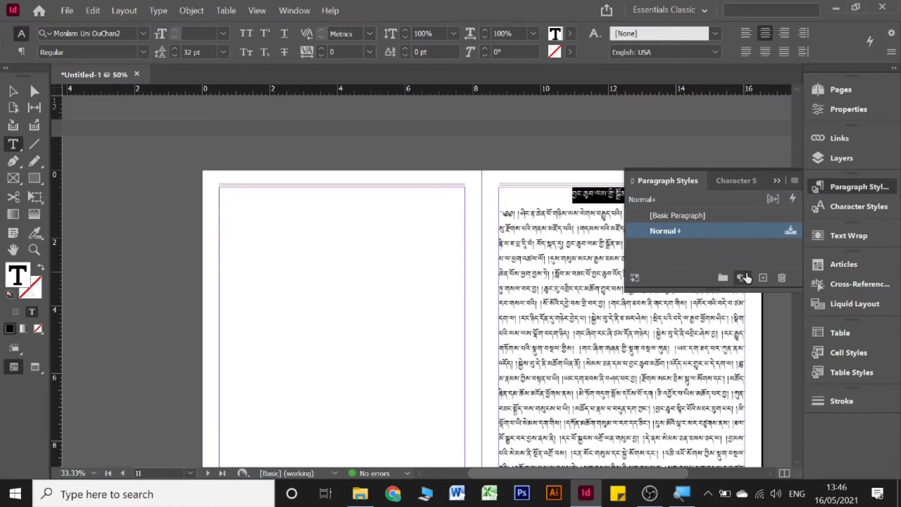
click(761, 278)
click(704, 243)
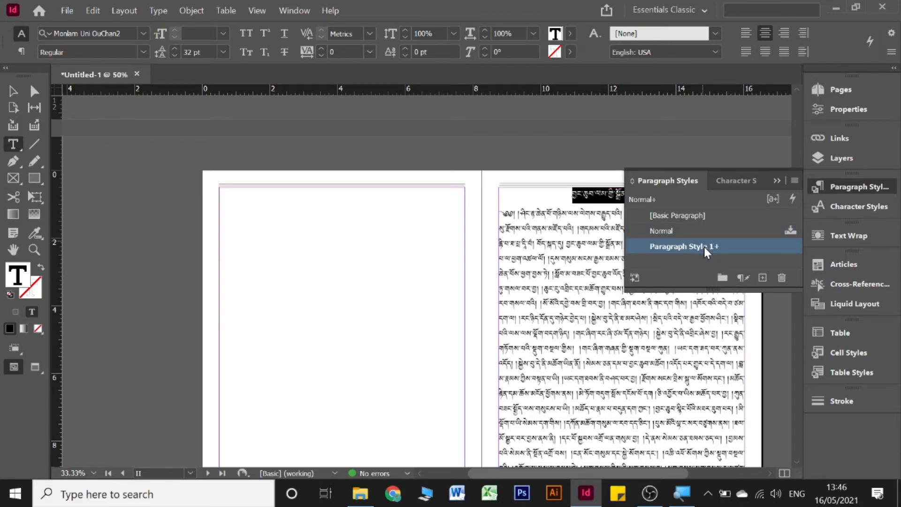
double_click(704, 247)
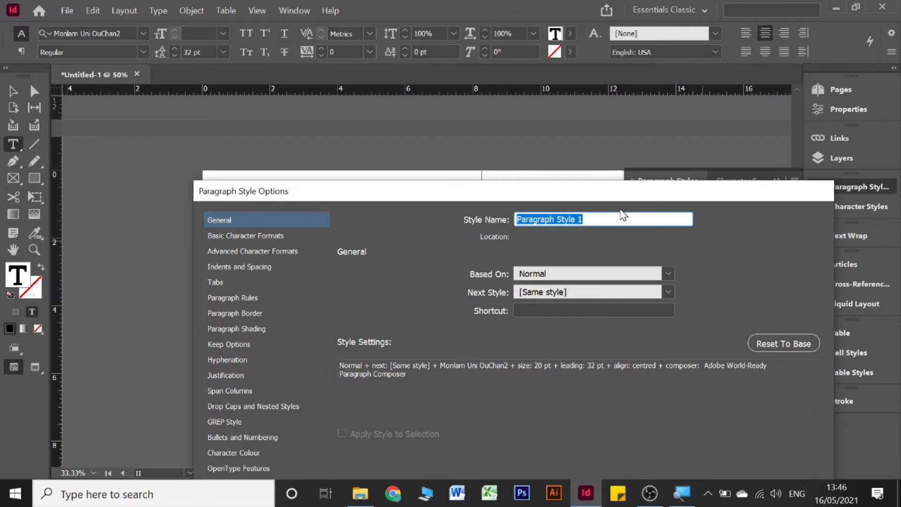
text(H)
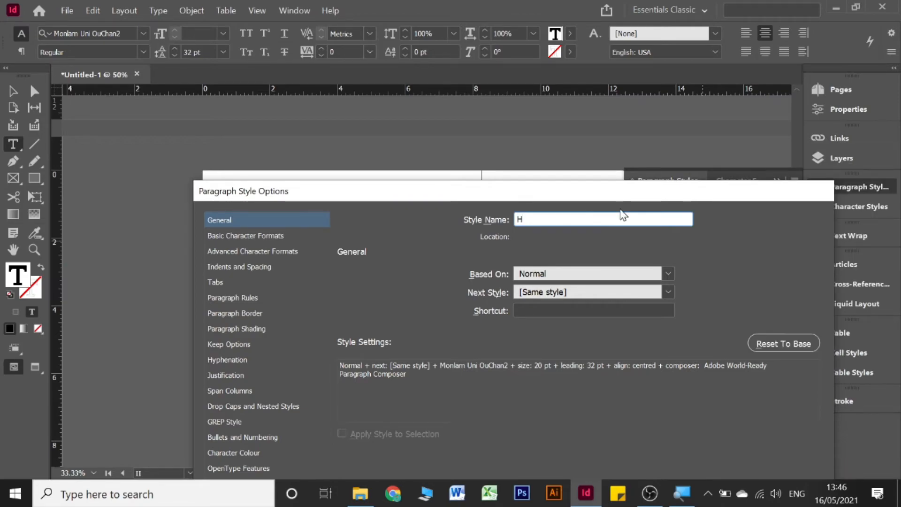
text(ead)
key(Return)
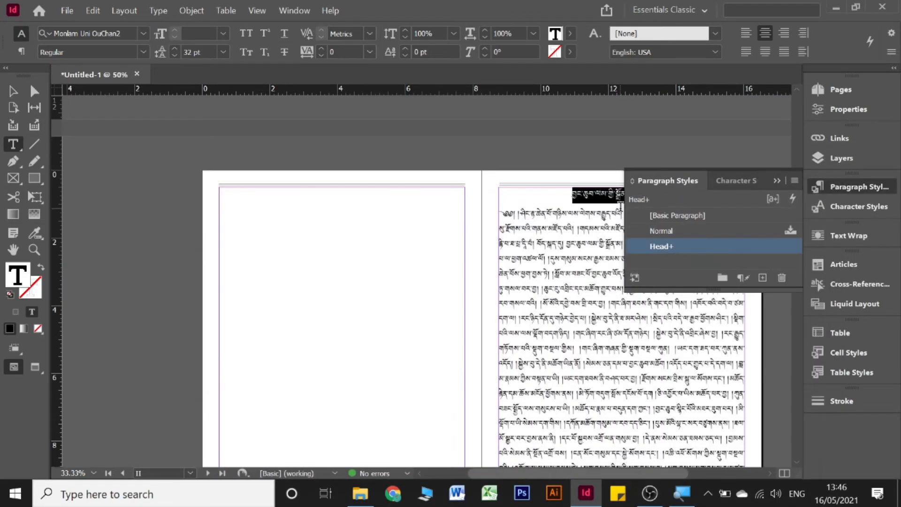
right_click(721, 245)
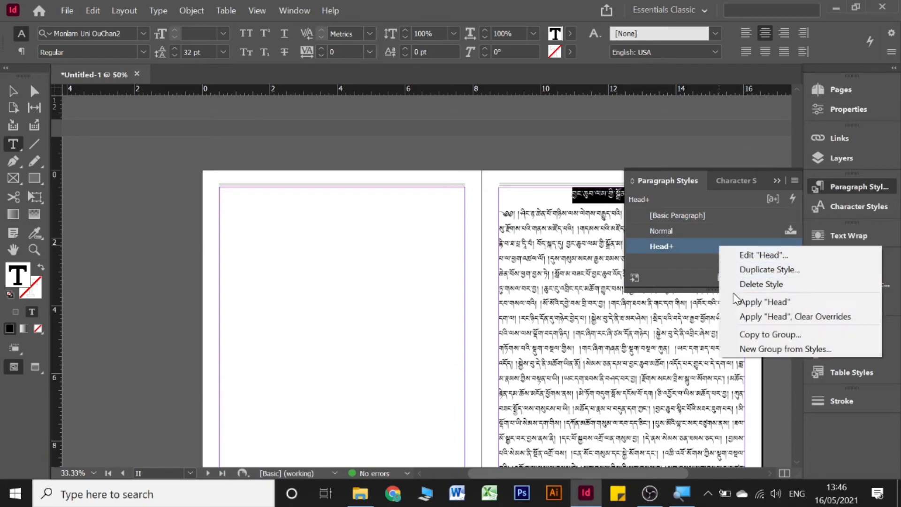
click(616, 200)
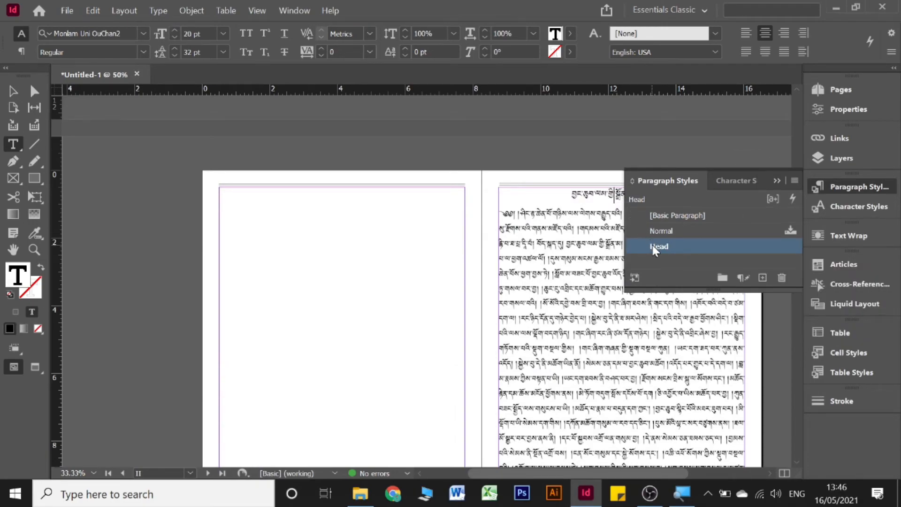
right_click(652, 245)
drag(588, 194, 586, 189)
click(777, 182)
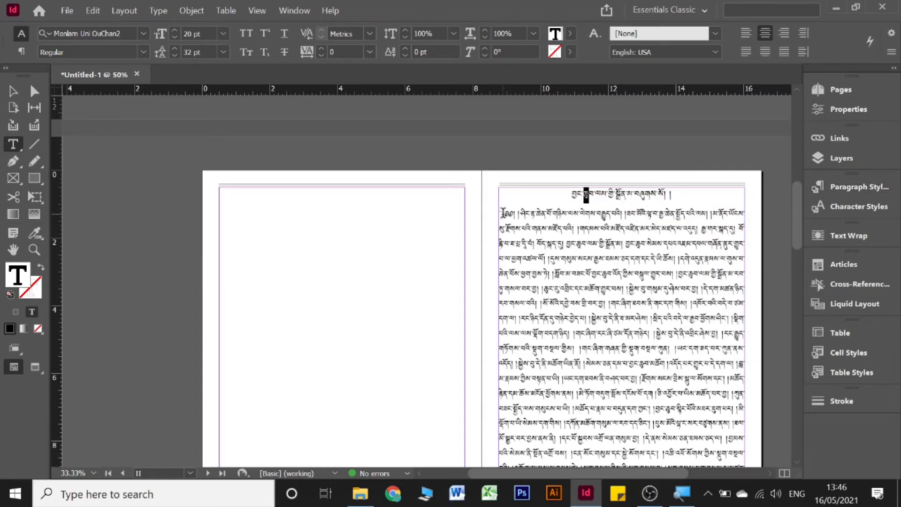
Step: Select the body text from below the title through its end on page 5 and create a paragraph style named Body from it
click(503, 213)
scroll(618, 213, down, 6)
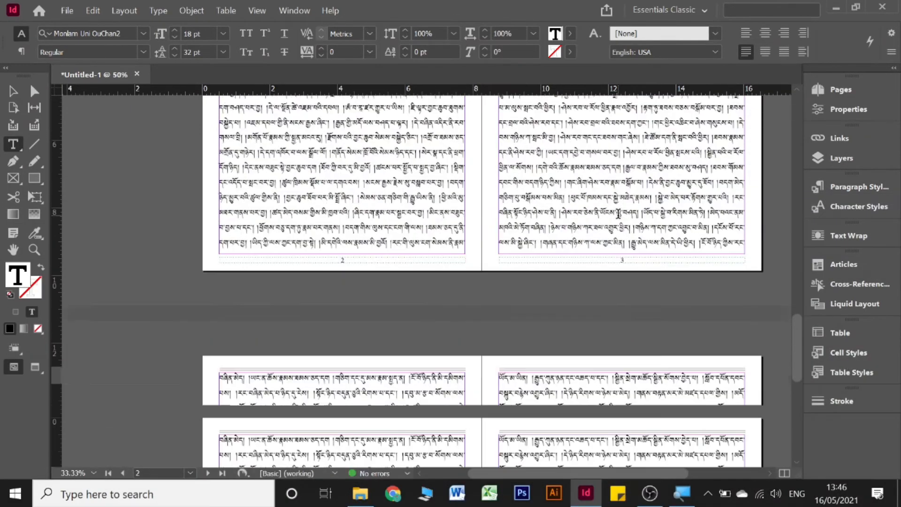
scroll(619, 213, down, 5)
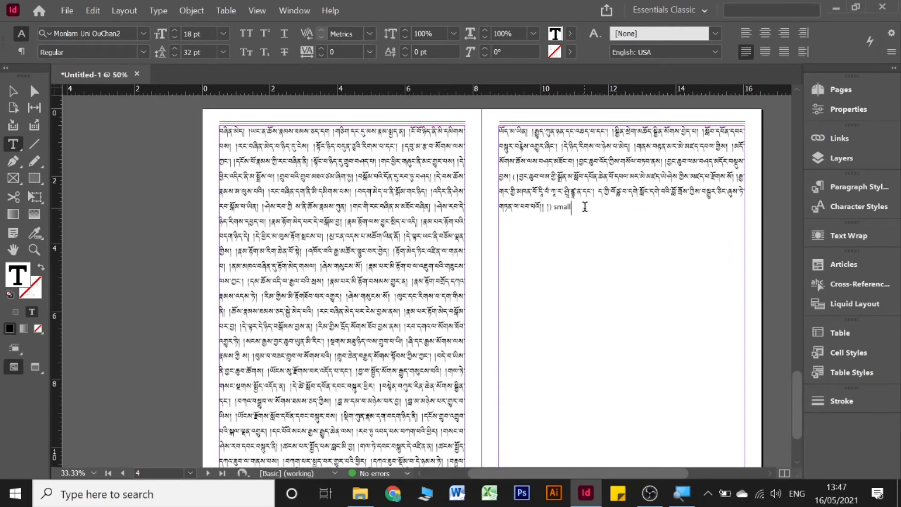
scroll(521, 210, down, 2)
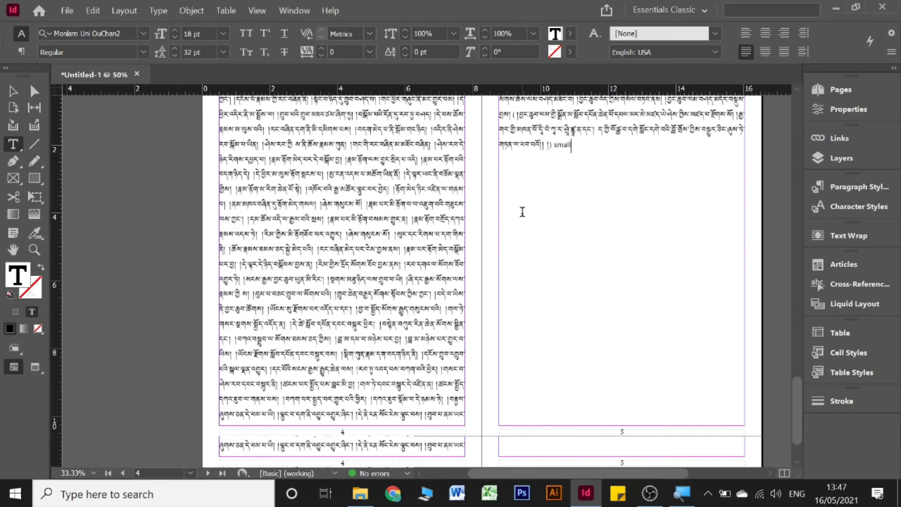
scroll(526, 210, up, 3)
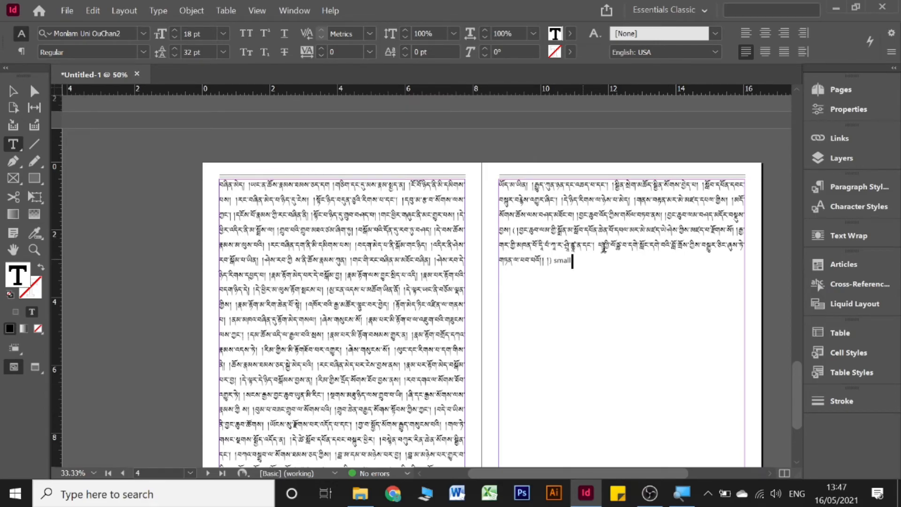
scroll(605, 242, down, 10)
scroll(605, 237, up, 4)
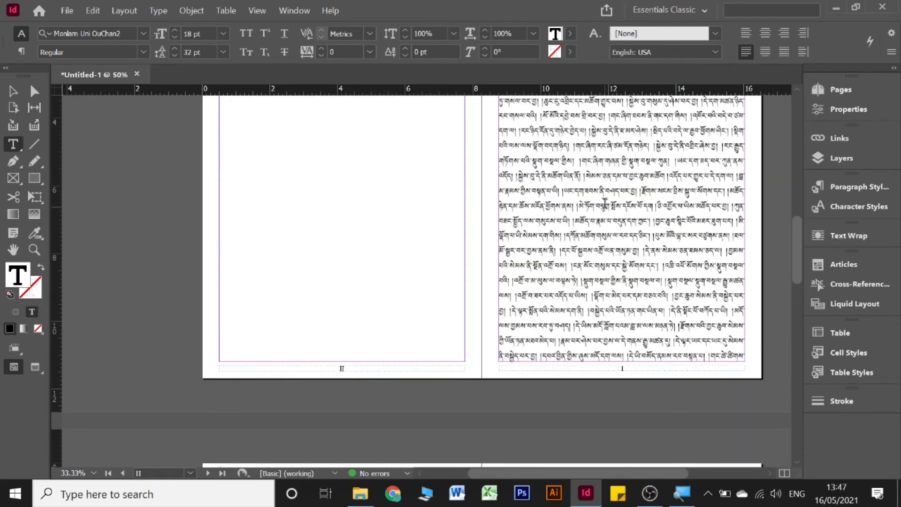
shift+click(605, 203)
scroll(604, 203, up, 6)
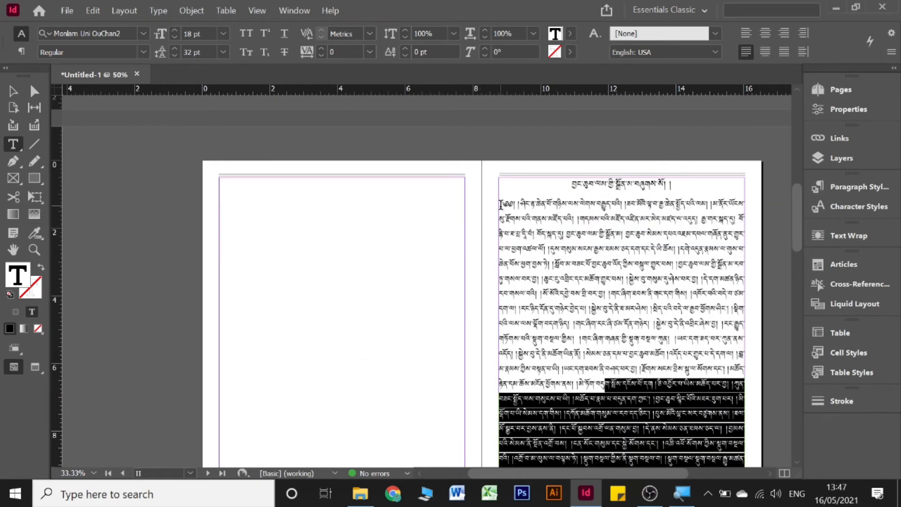
shift+click(500, 205)
click(877, 192)
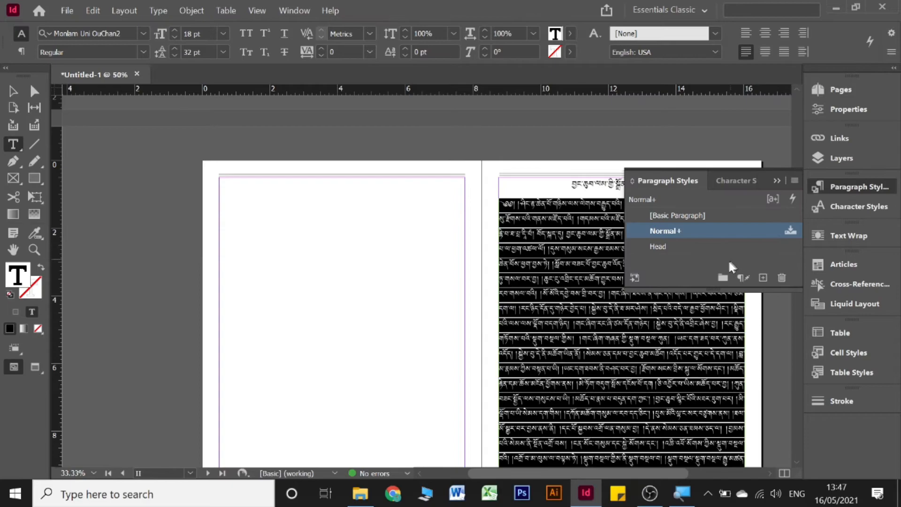
click(763, 277)
click(687, 247)
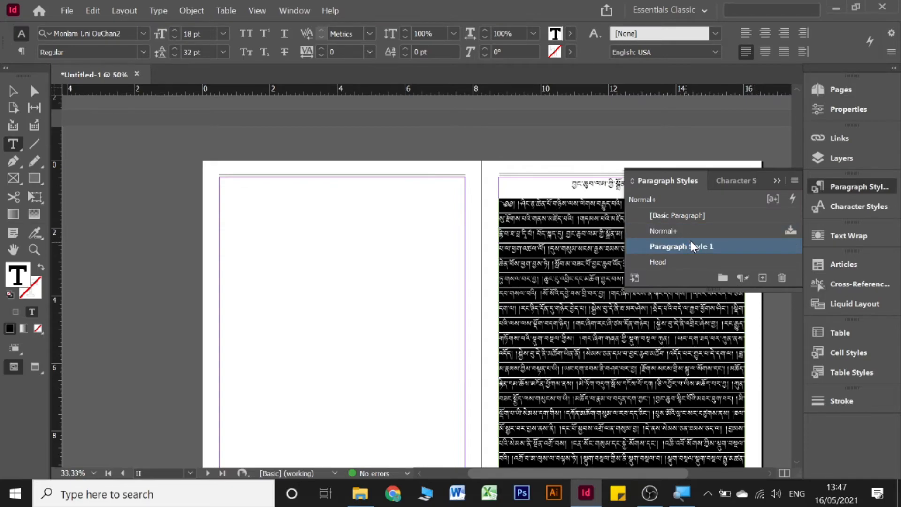
double_click(692, 246)
text(Body)
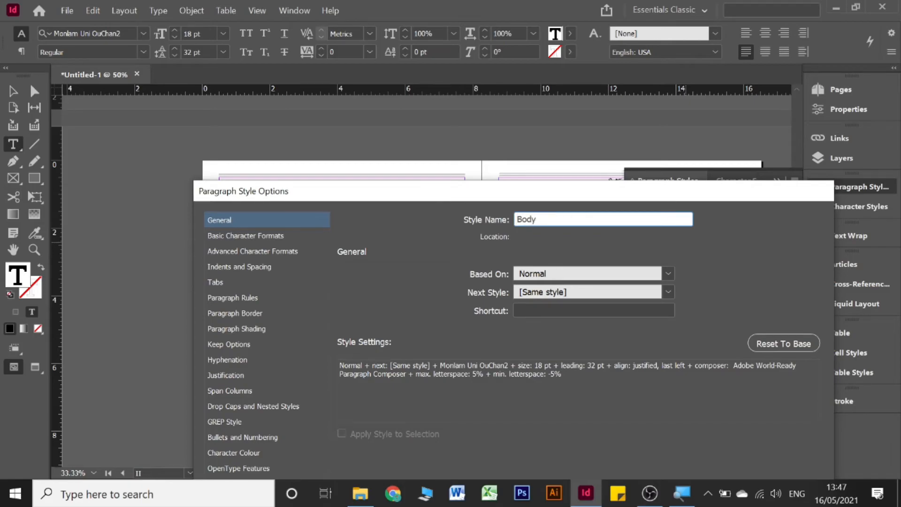
key(Return)
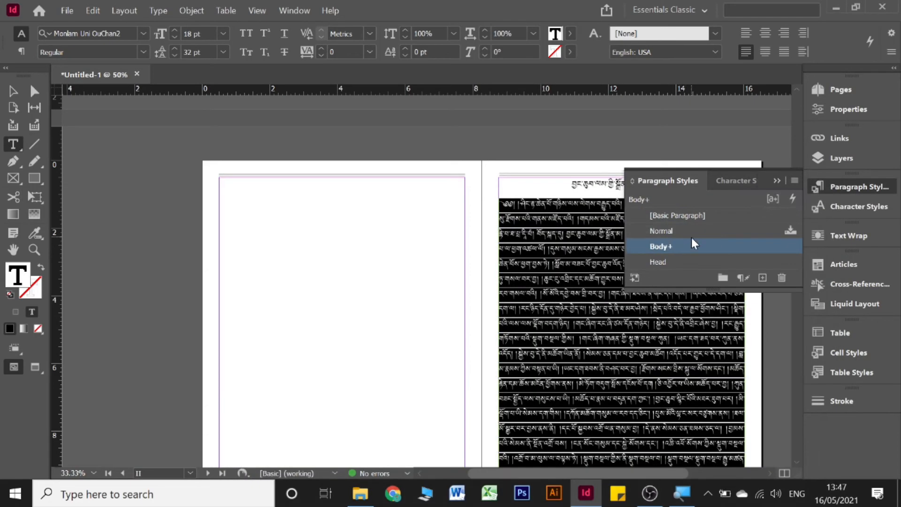
click(770, 185)
Step: Remove the parentheses around the closing passage on page 5 and the word "small" after it
scroll(647, 262, down, 10)
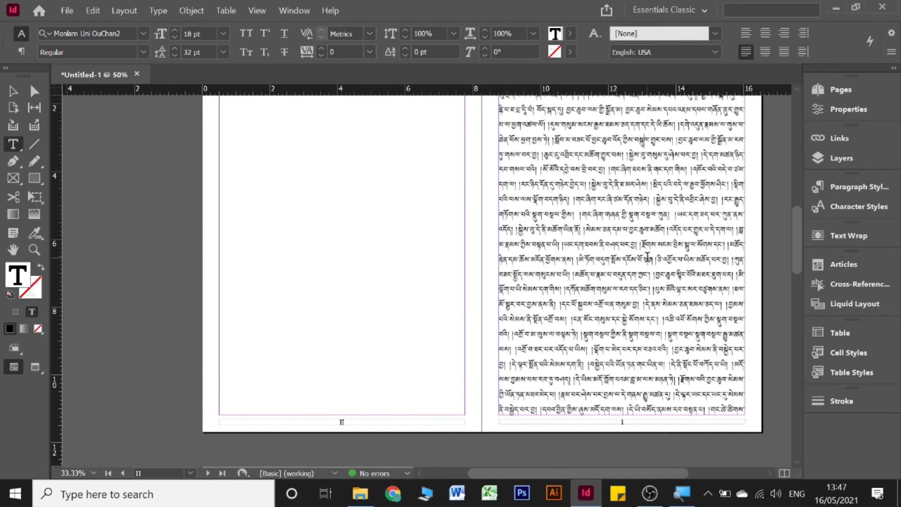
scroll(648, 263, down, 15)
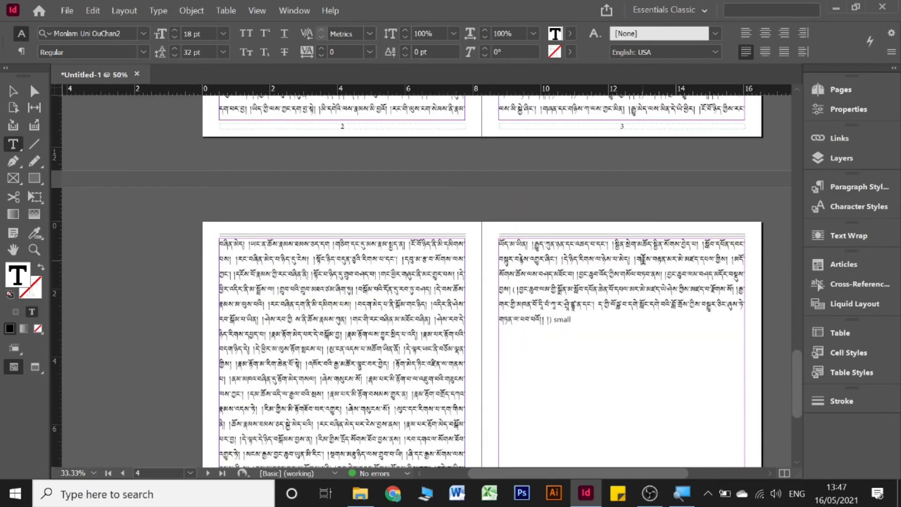
scroll(488, 202, down, 3)
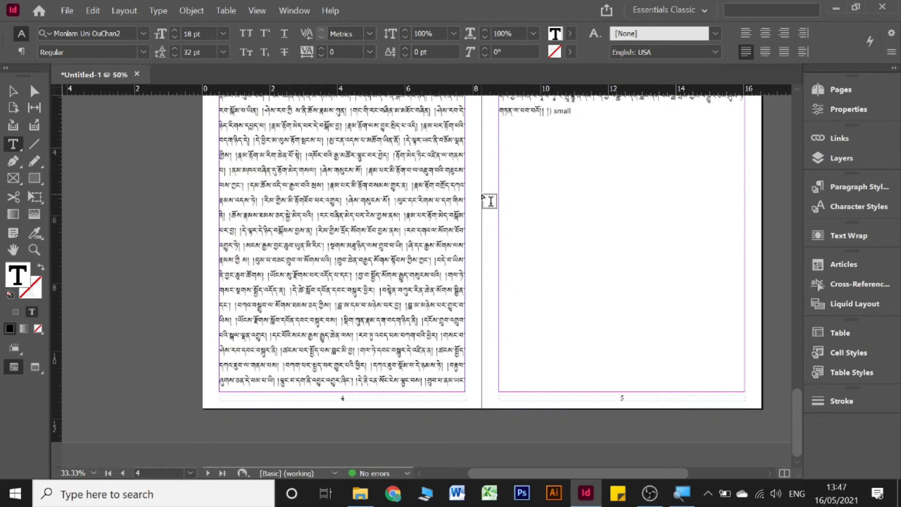
alt+scroll(530, 209, up, 2)
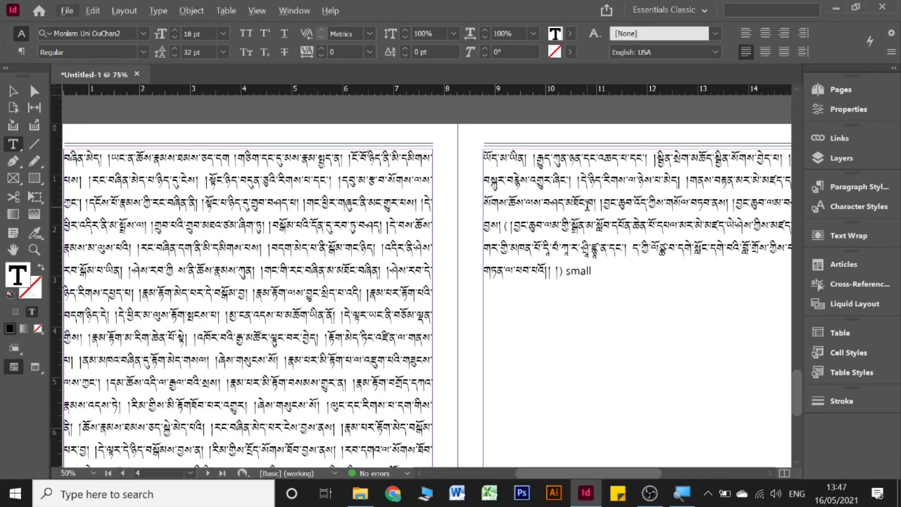
scroll(592, 218, right, 5)
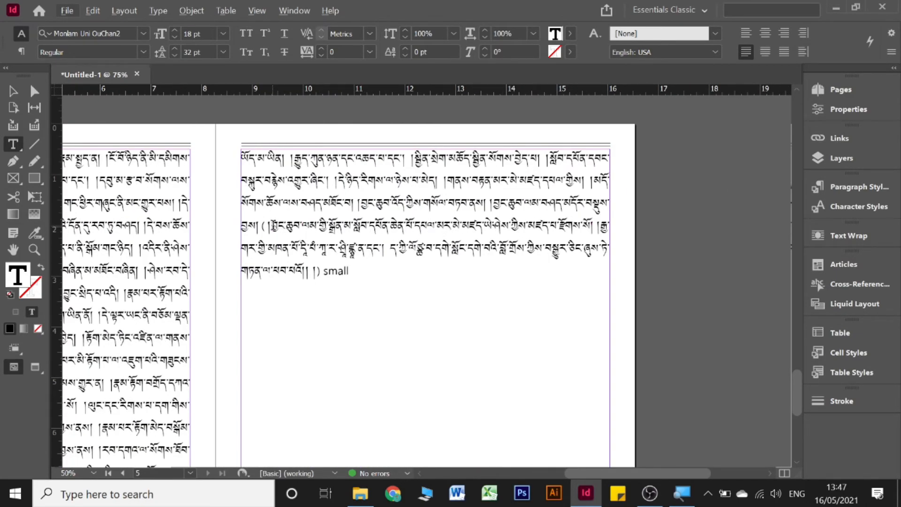
click(344, 258)
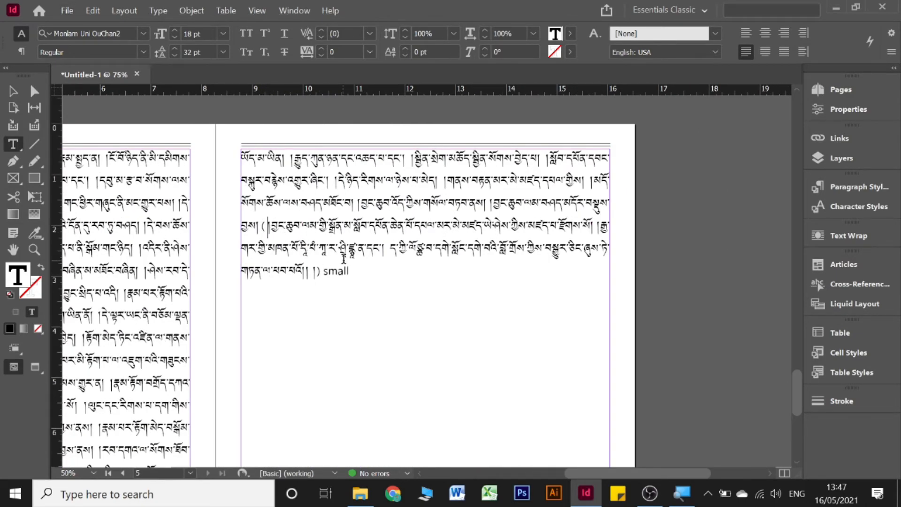
key(BackSpace)
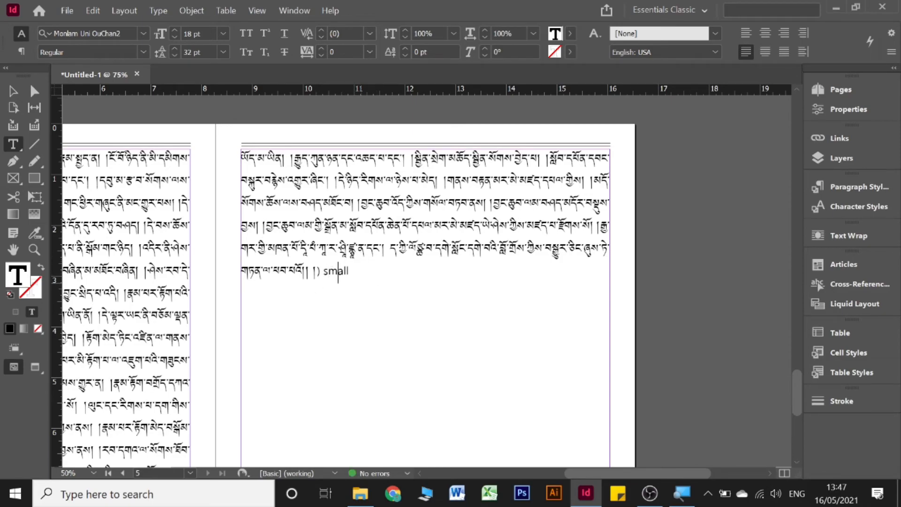
key(BackSpace)
key(BackSpace)
key(BackSpace)
key(BackSpace)
key(BackSpace)
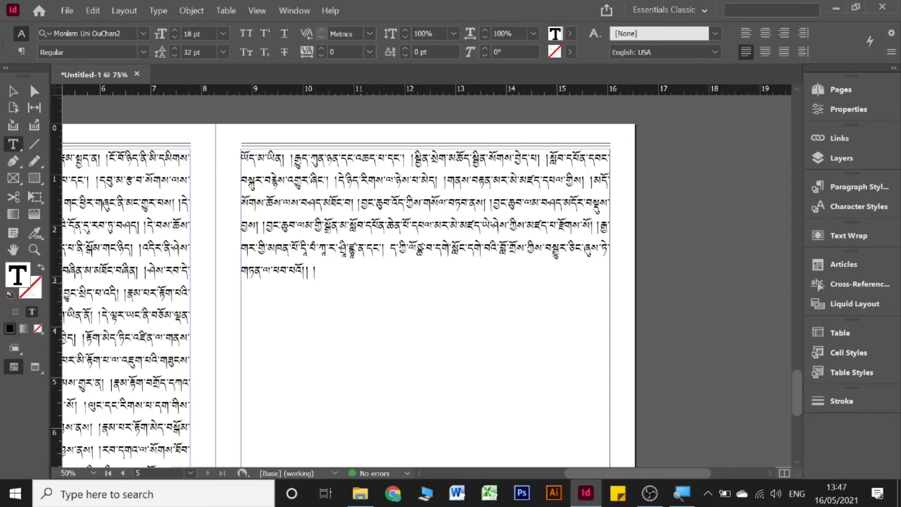
Step: Make the closing passage on page 5 superscript and set its baseline shift to -8 pt
shift+click(261, 222)
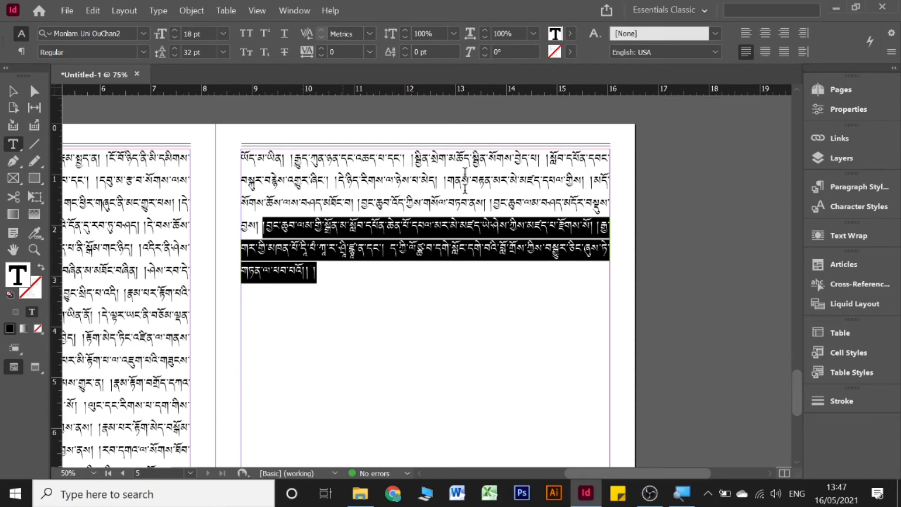
click(265, 40)
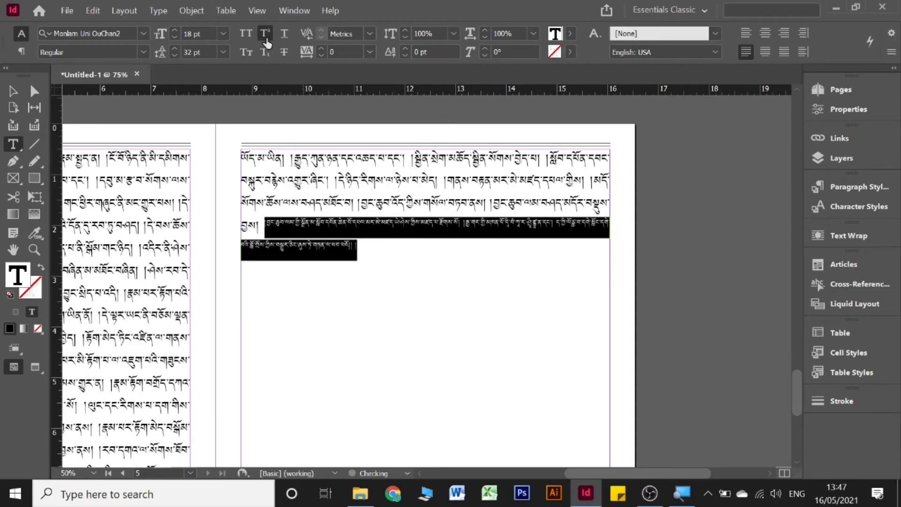
click(406, 56)
click(406, 55)
click(406, 56)
click(406, 56)
click(406, 55)
click(406, 55)
click(406, 55)
click(405, 56)
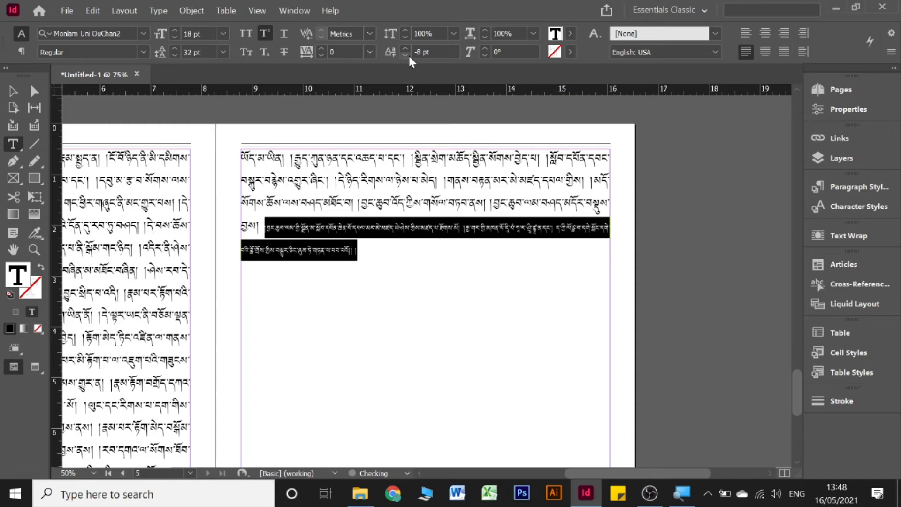
click(374, 259)
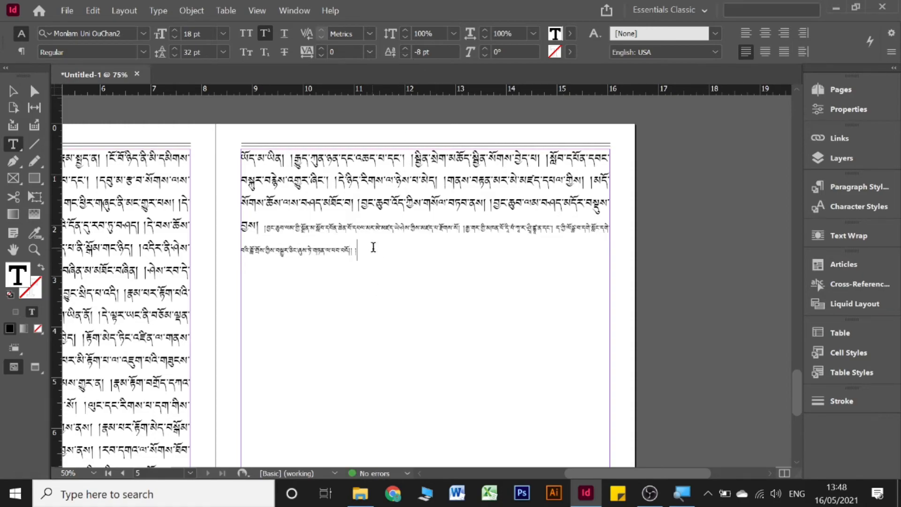
Step: Create a character style named Small from the reduced closing passage on page 5 and apply it to that passage
drag(374, 247, 266, 228)
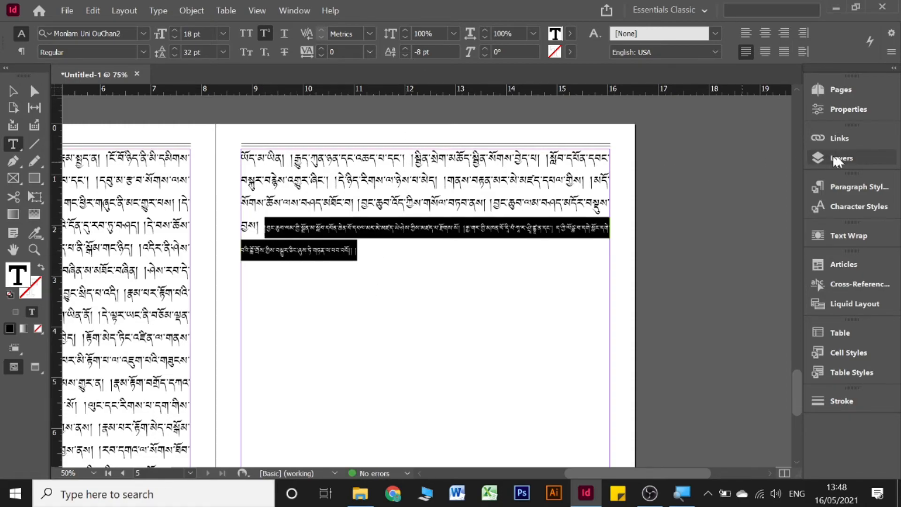
click(849, 210)
click(763, 277)
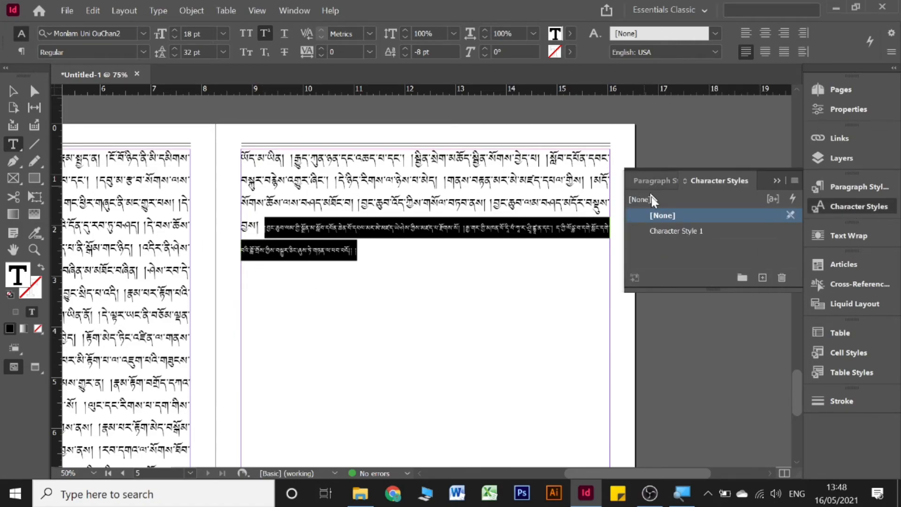
double_click(672, 234)
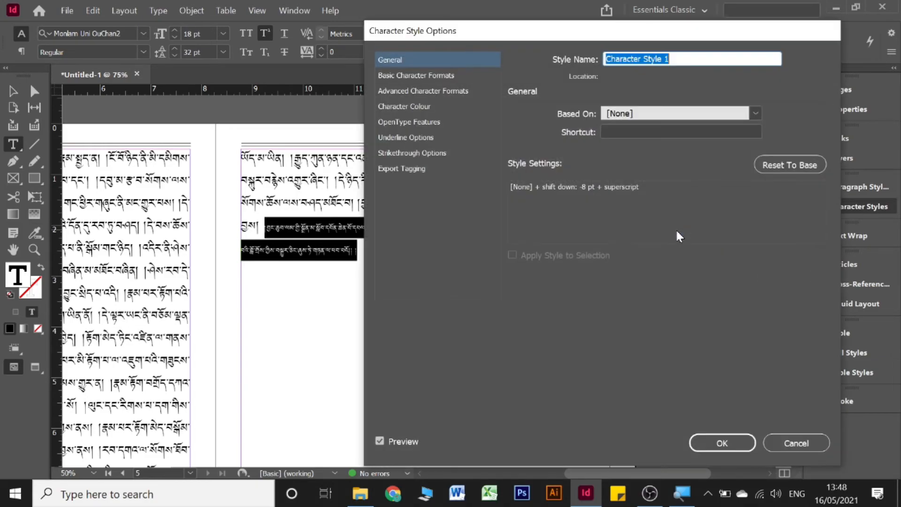
text(Small)
key(Return)
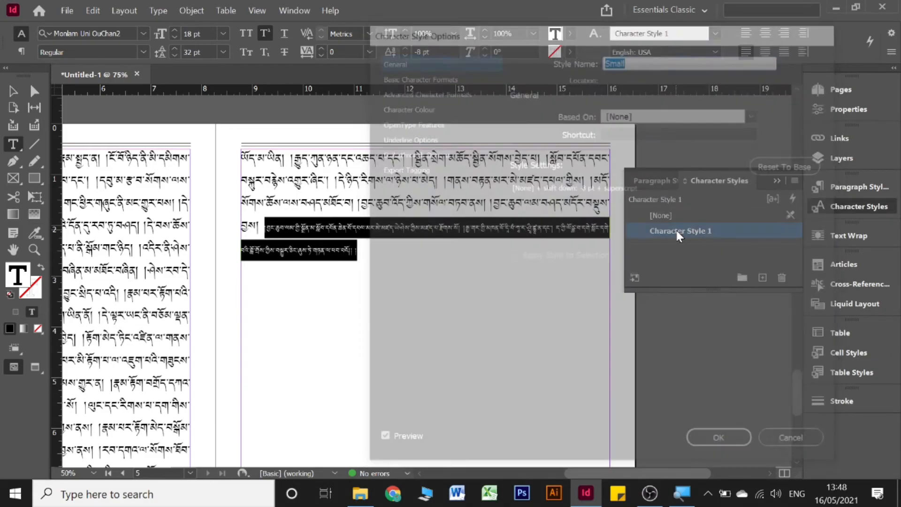
click(778, 179)
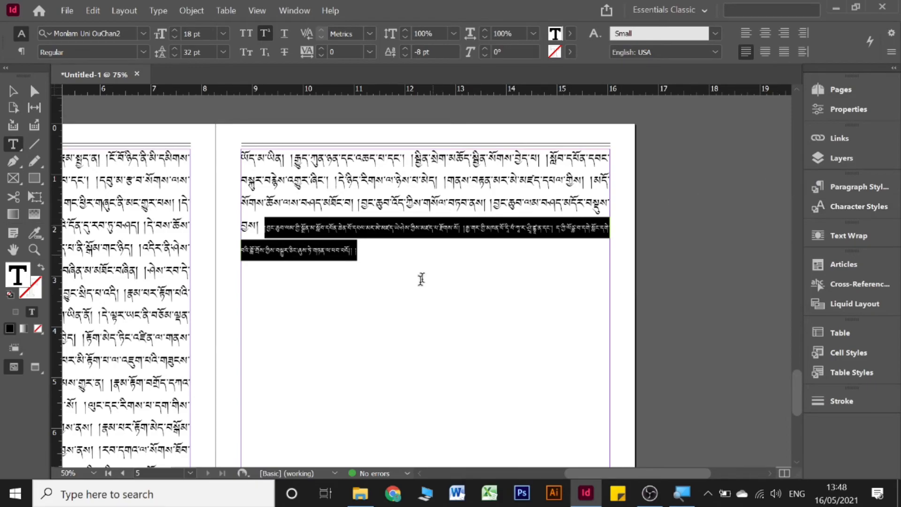
click(421, 279)
Step: Return to the spread of pages II and 1 and review the document's page overview with its sections and master assignments
scroll(425, 272, up, 3)
scroll(428, 264, up, 10)
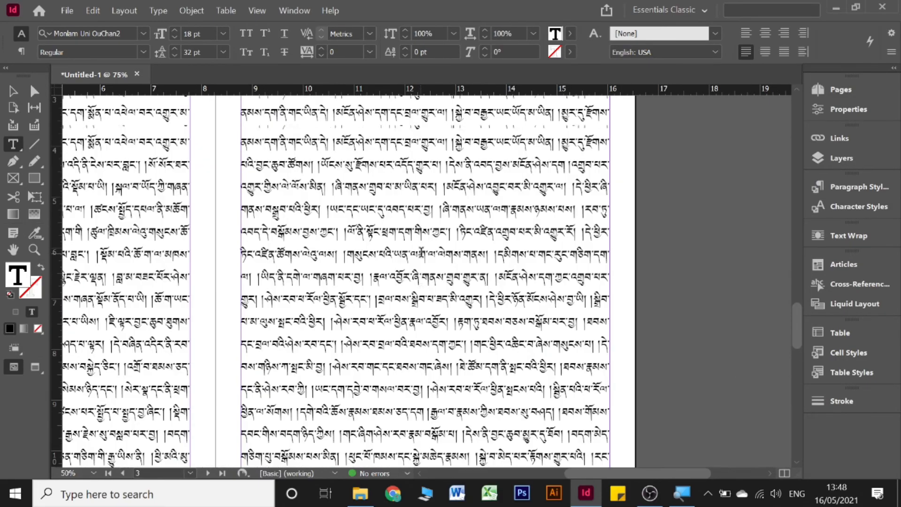
scroll(426, 250, up, 3)
scroll(425, 246, down, 1)
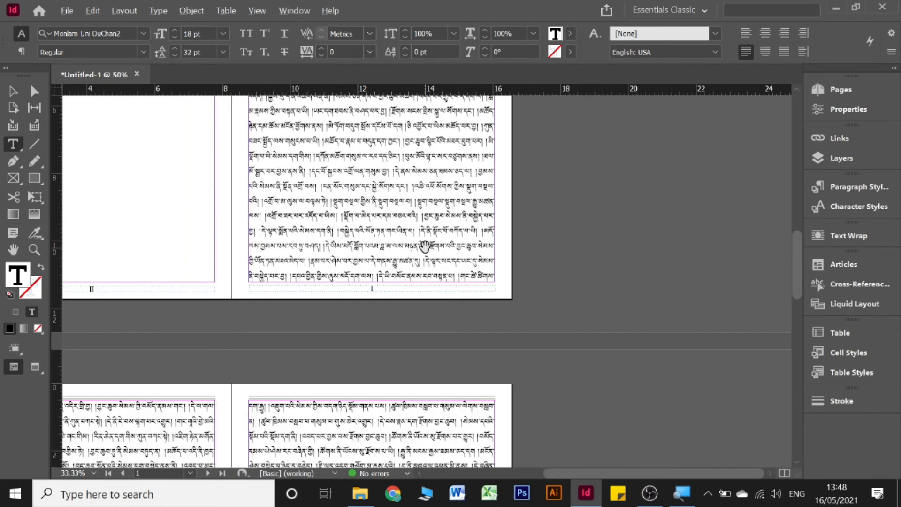
scroll(467, 242, left, 5)
scroll(474, 244, right, 3)
scroll(474, 244, up, 3)
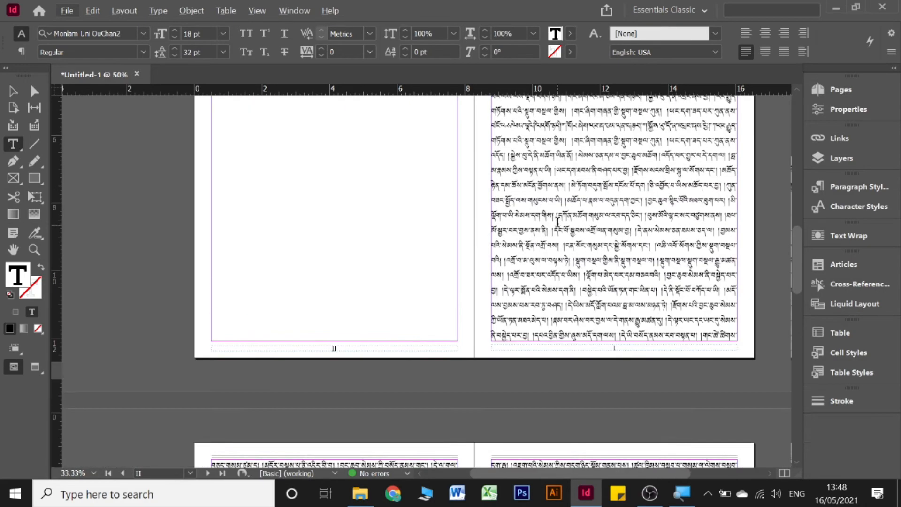
click(877, 89)
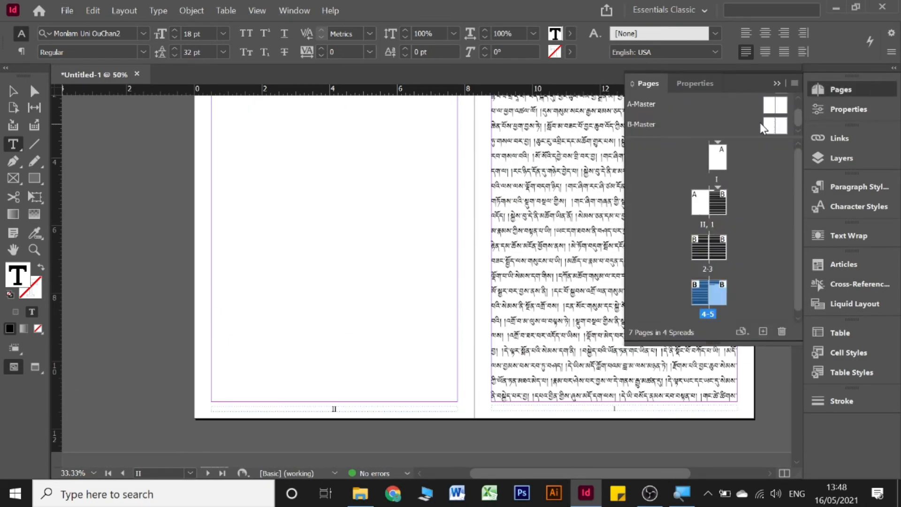
scroll(772, 122, down, 1)
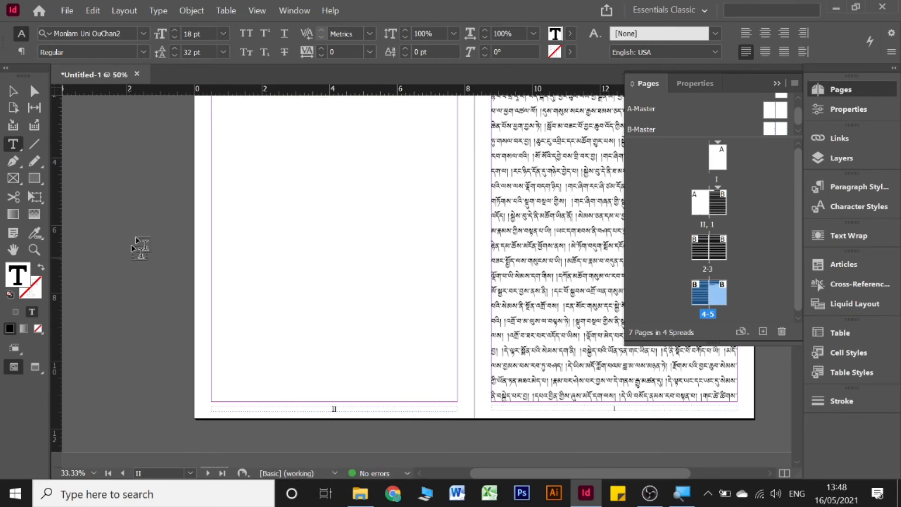
scroll(526, 190, up, 5)
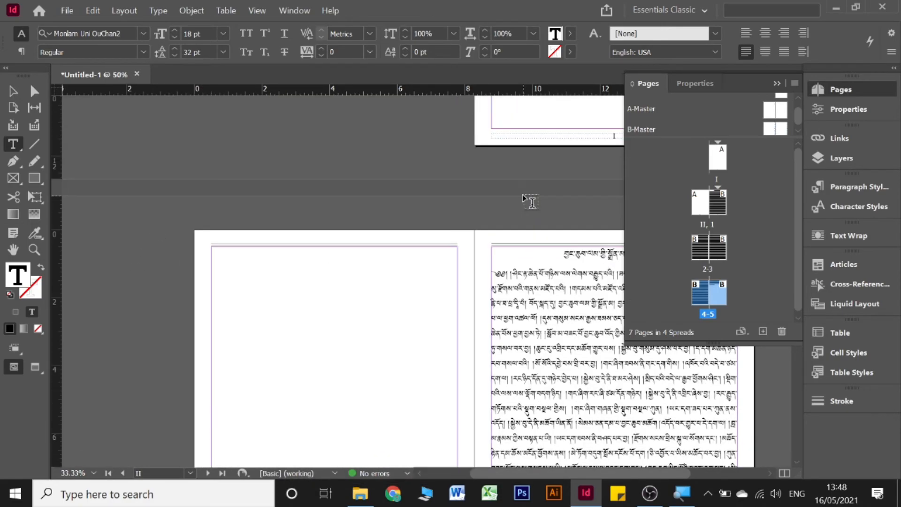
click(777, 83)
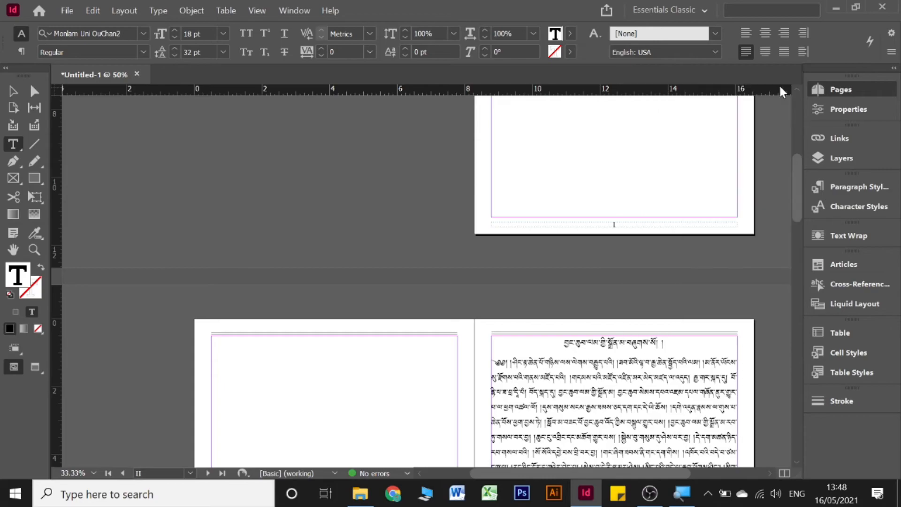
Step: Examine the flowed text, page numbers and small closing passage from page 1 through page 5
scroll(669, 209, down, 5)
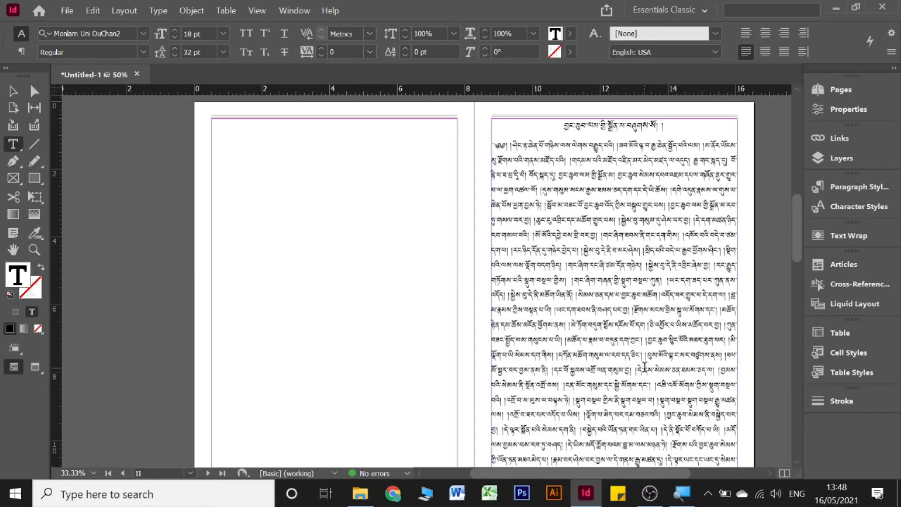
scroll(645, 367, down, 12)
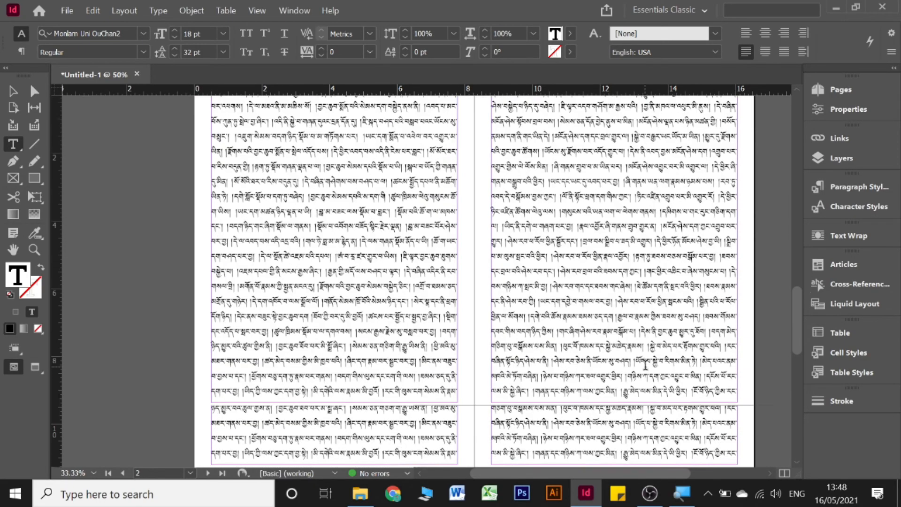
scroll(645, 365, down, 3)
scroll(646, 364, down, 5)
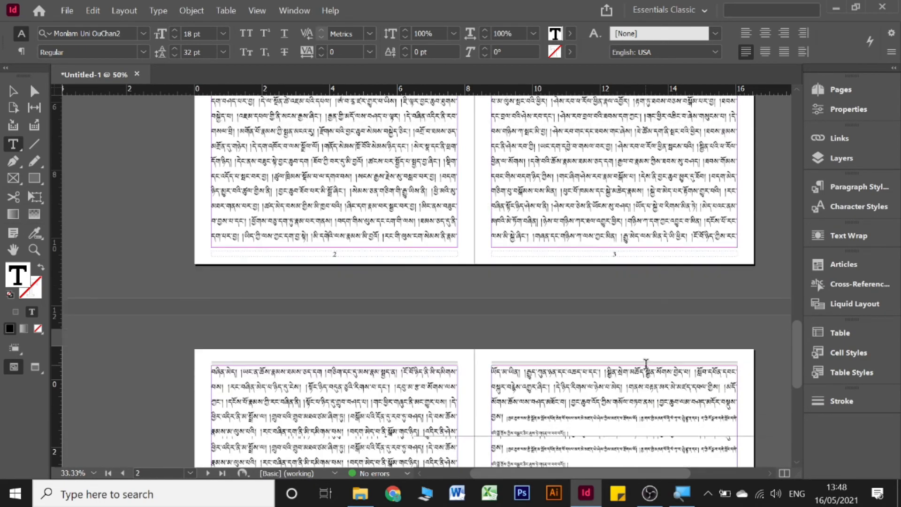
scroll(604, 344, up, 13)
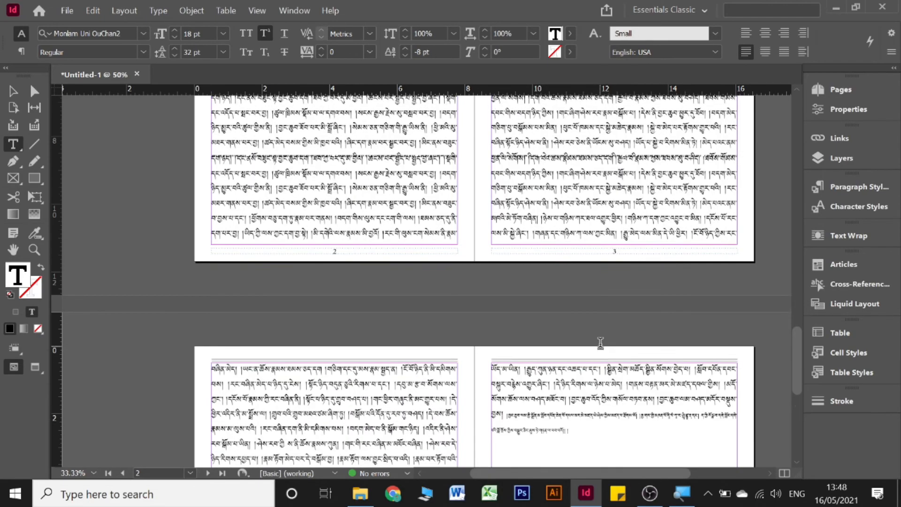
scroll(602, 340, up, 11)
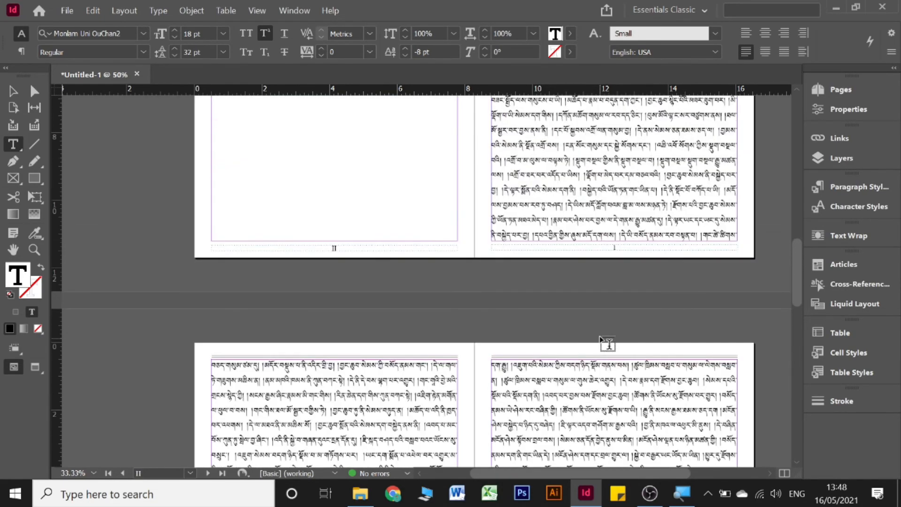
scroll(609, 342, up, 5)
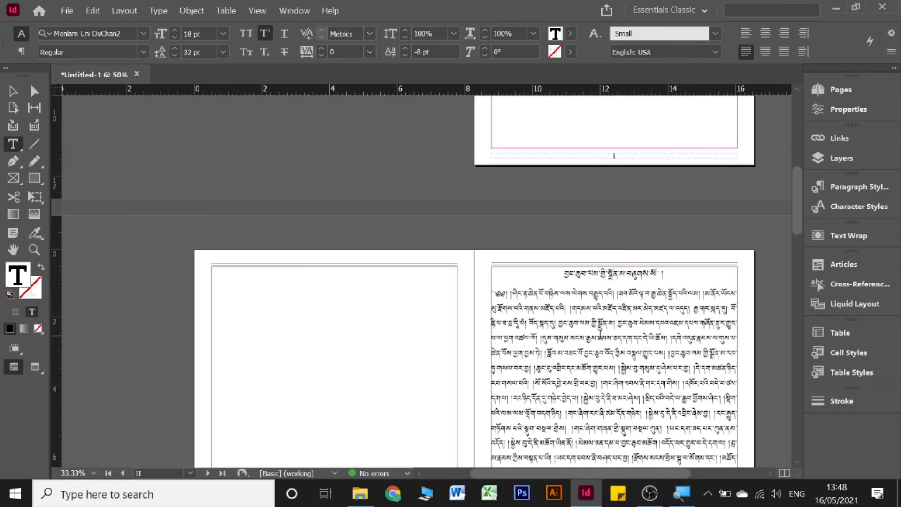
Step: Draw empty text frames across the top margins of pages 1 and II, the first about 7.4 × 0.325 in, and delete both
drag(496, 309, 746, 317)
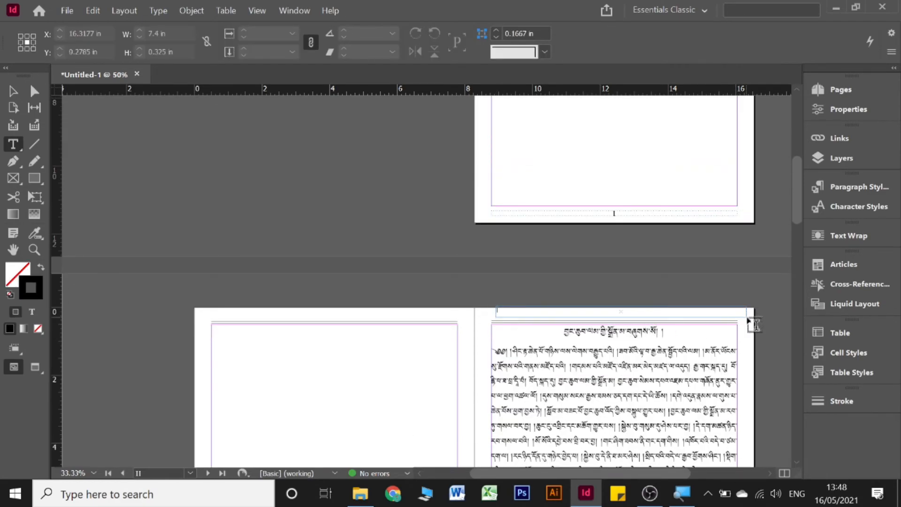
drag(215, 299, 461, 323)
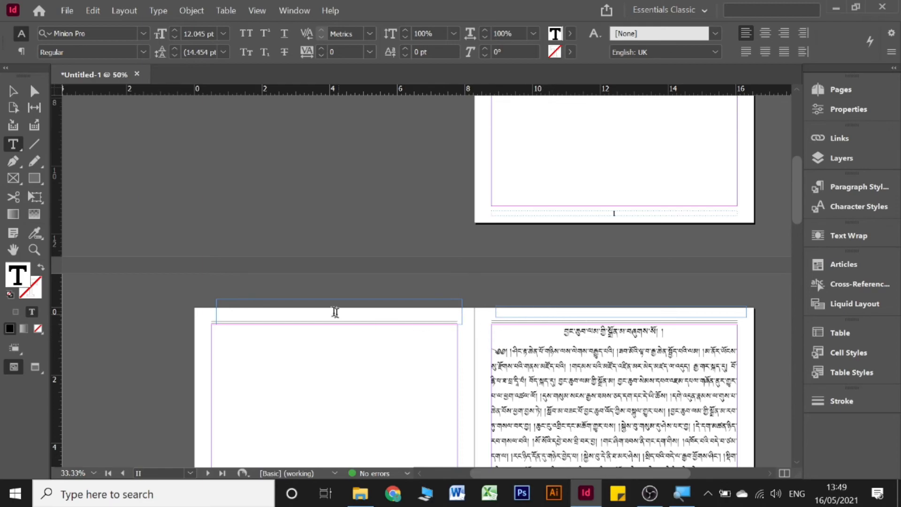
click(20, 94)
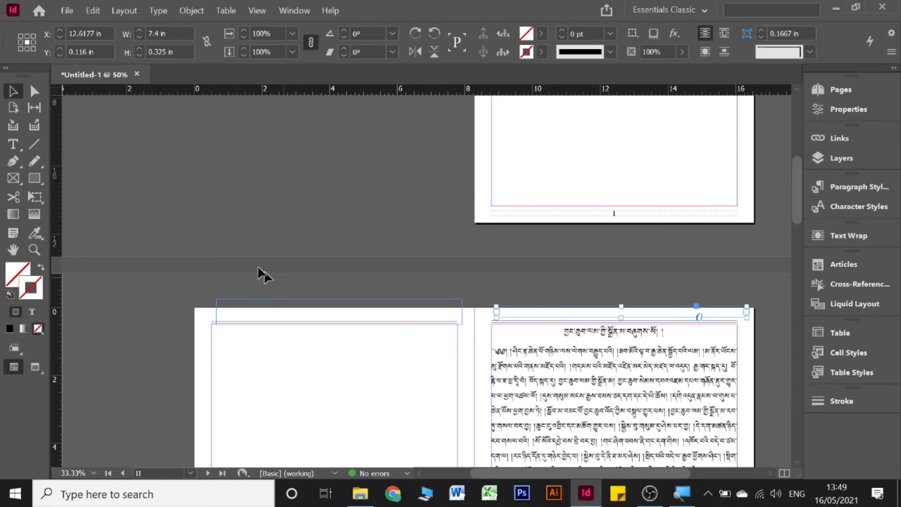
drag(253, 277, 561, 317)
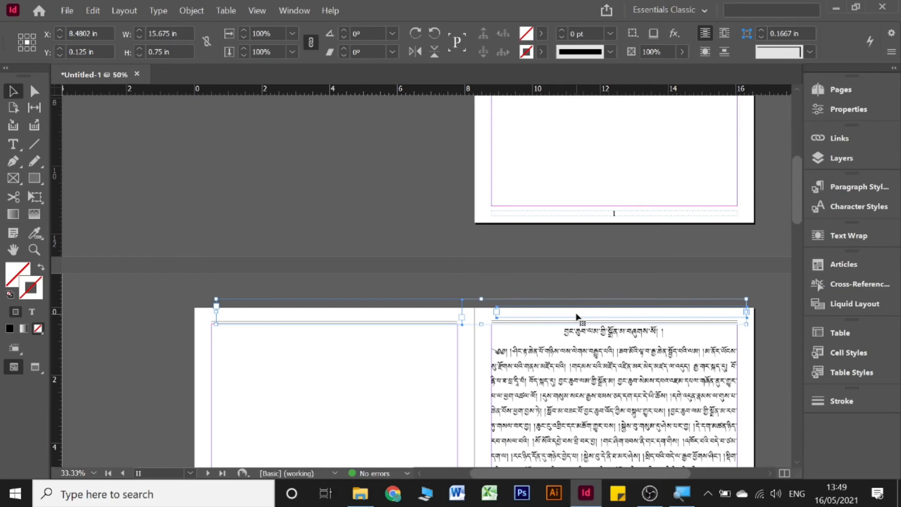
click(577, 317)
scroll(474, 134, down, 5)
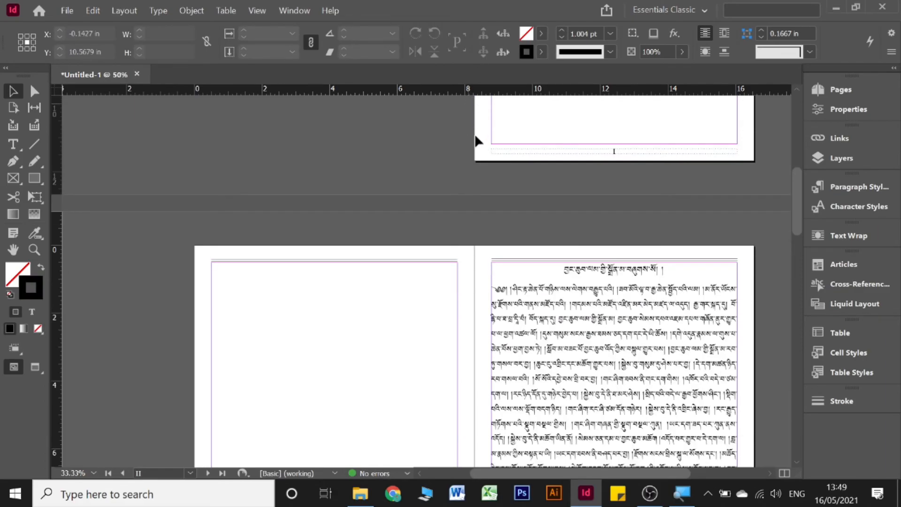
Step: Review the laid-out book from page I through page 5, checking the flowed text, page numbers and closing passage
scroll(489, 153, down, 15)
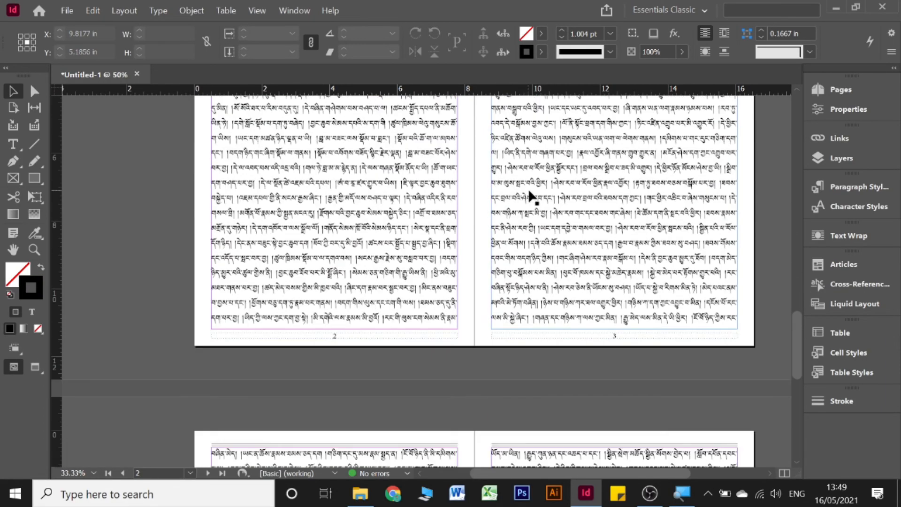
scroll(565, 253, down, 5)
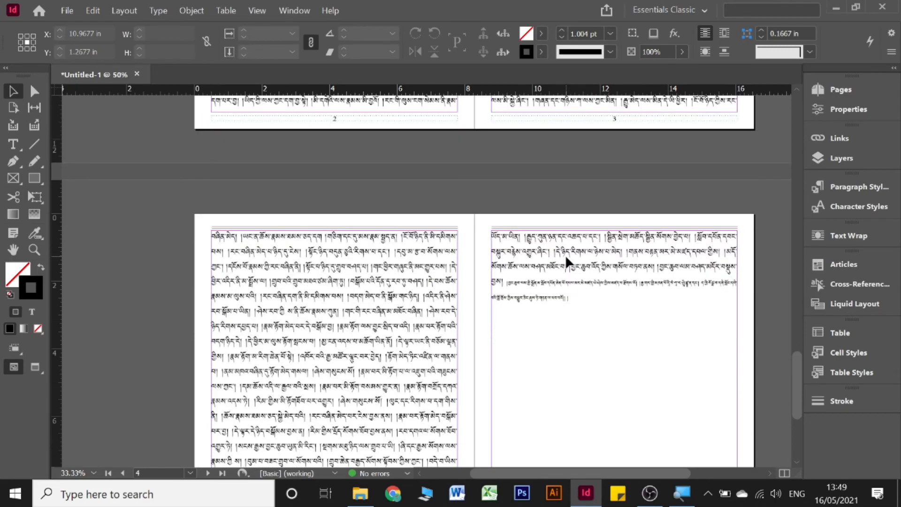
scroll(565, 257, up, 6)
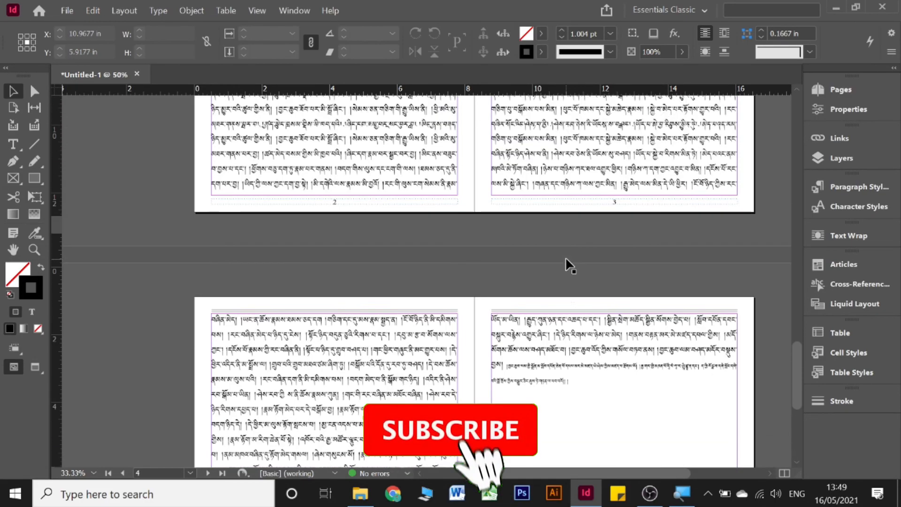
scroll(566, 260, down, 2)
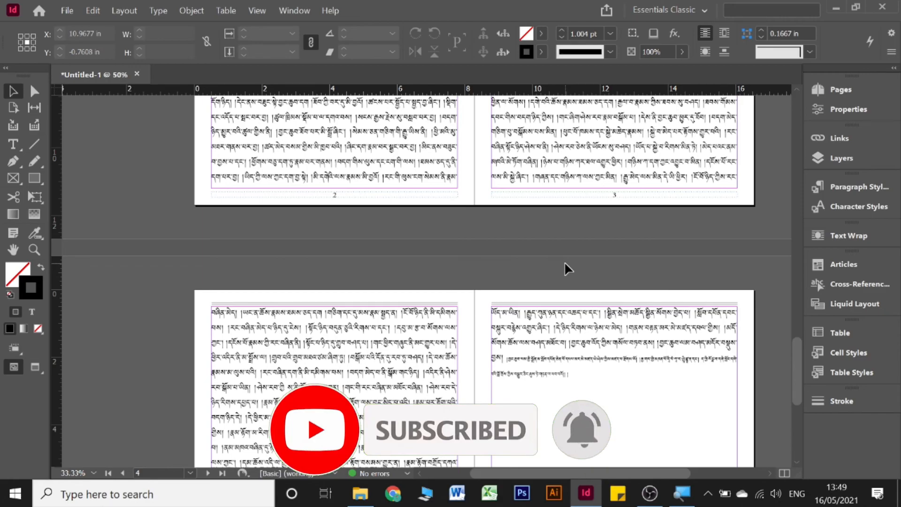
scroll(565, 264, down, 6)
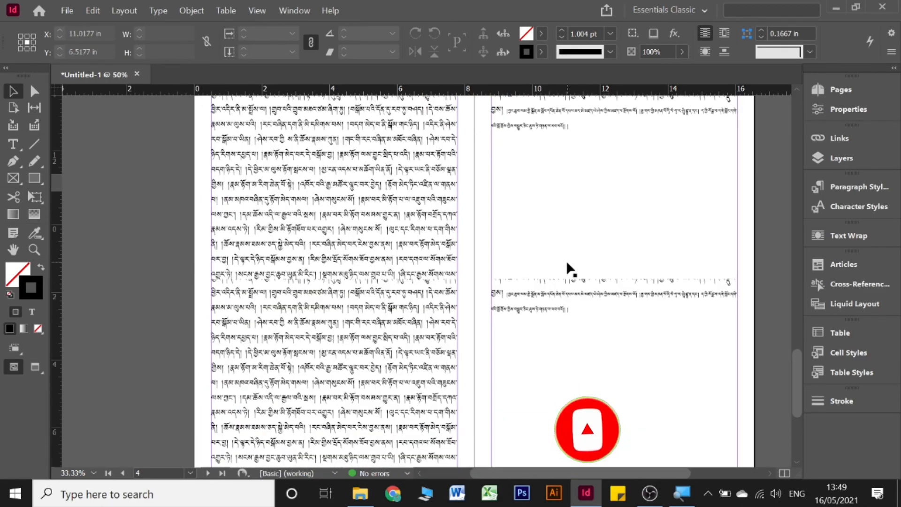
scroll(565, 260, up, 8)
scroll(566, 259, down, 3)
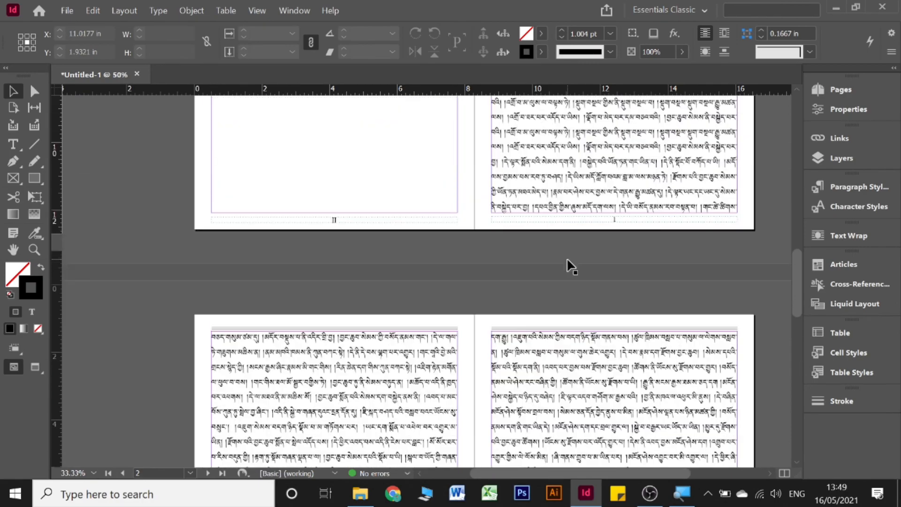
scroll(568, 266, up, 7)
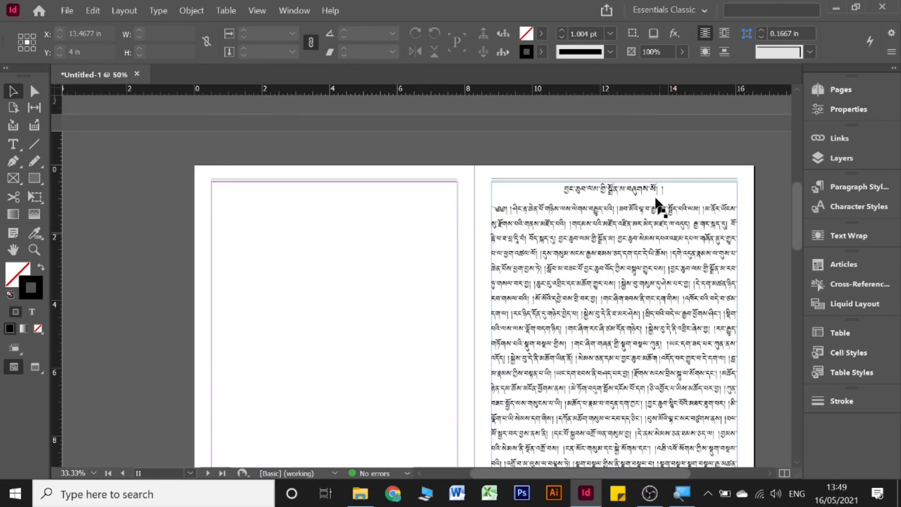
scroll(672, 300, up, 8)
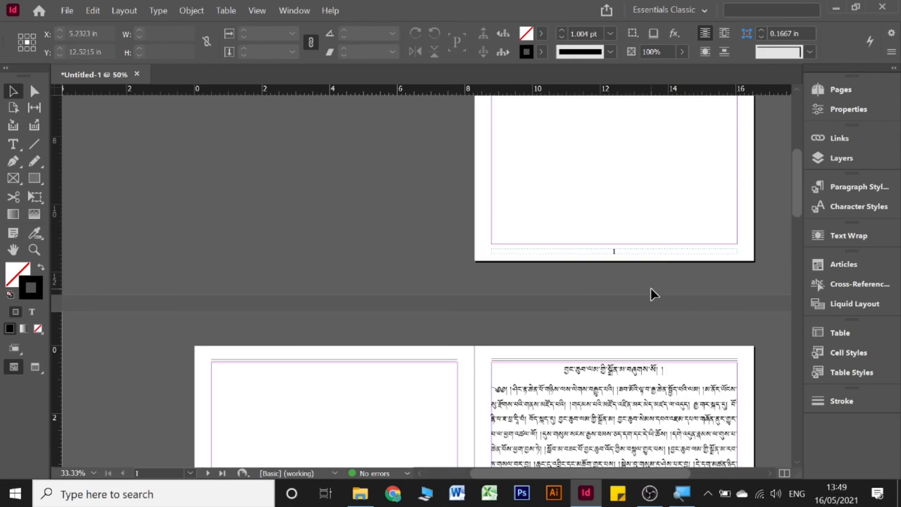
scroll(651, 296, down, 8)
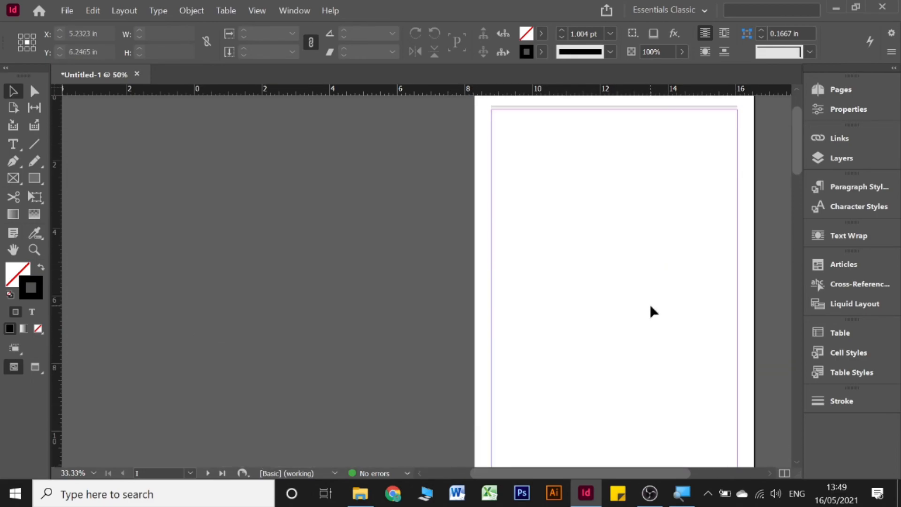
scroll(649, 311, down, 10)
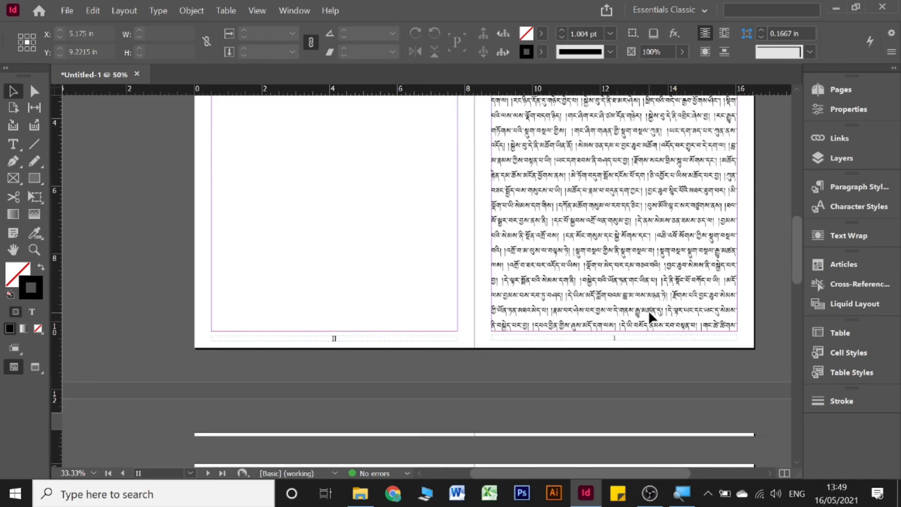
scroll(654, 318, down, 3)
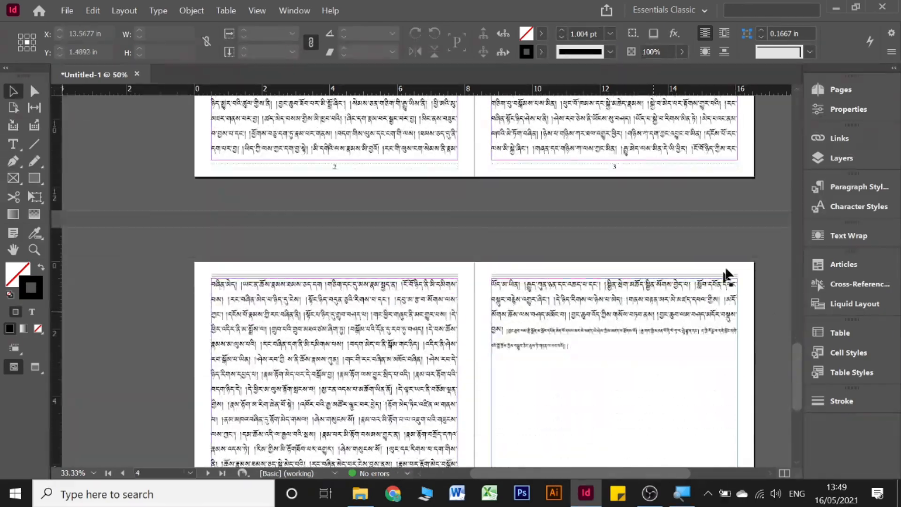
Step: Select the small closing passage on page 5 and check it against the character styles
click(874, 206)
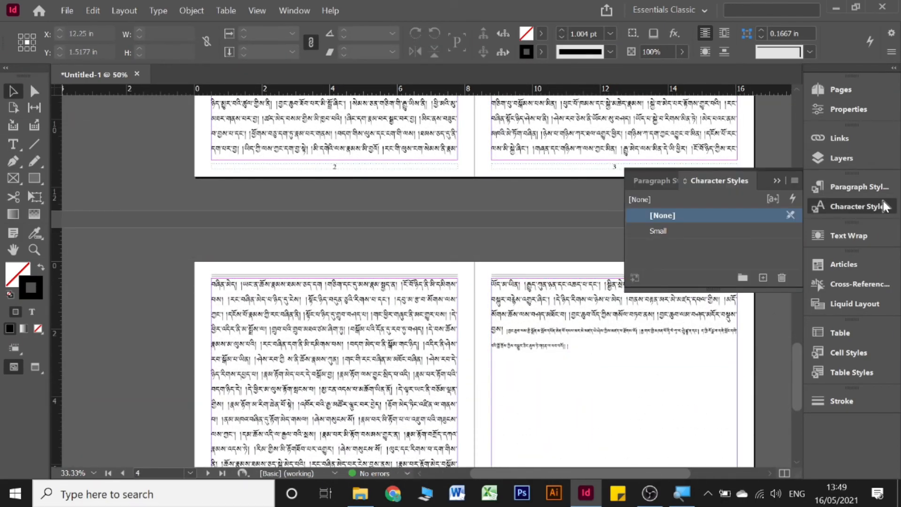
click(573, 352)
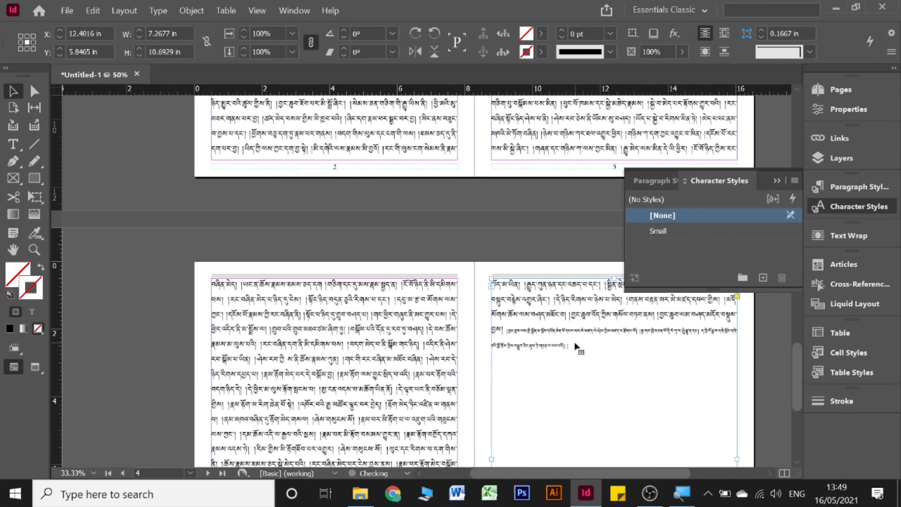
double_click(578, 346)
drag(577, 345, 530, 333)
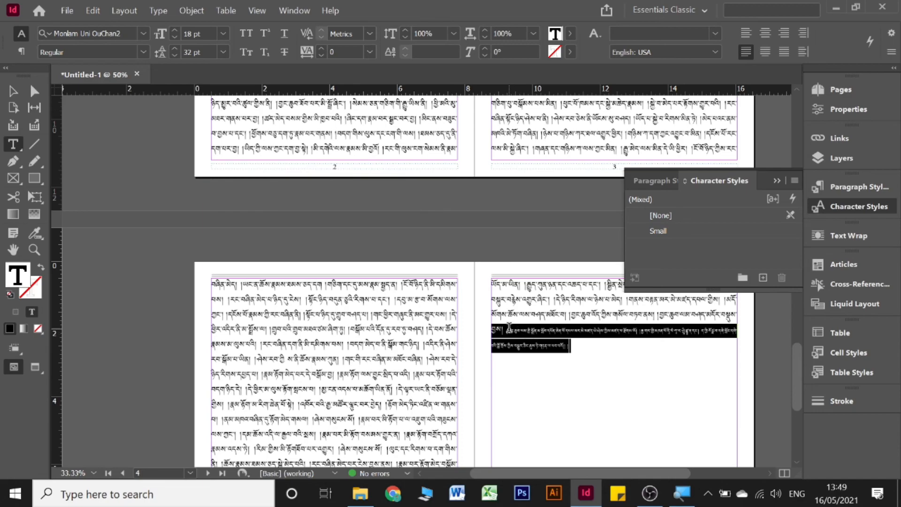
click(777, 180)
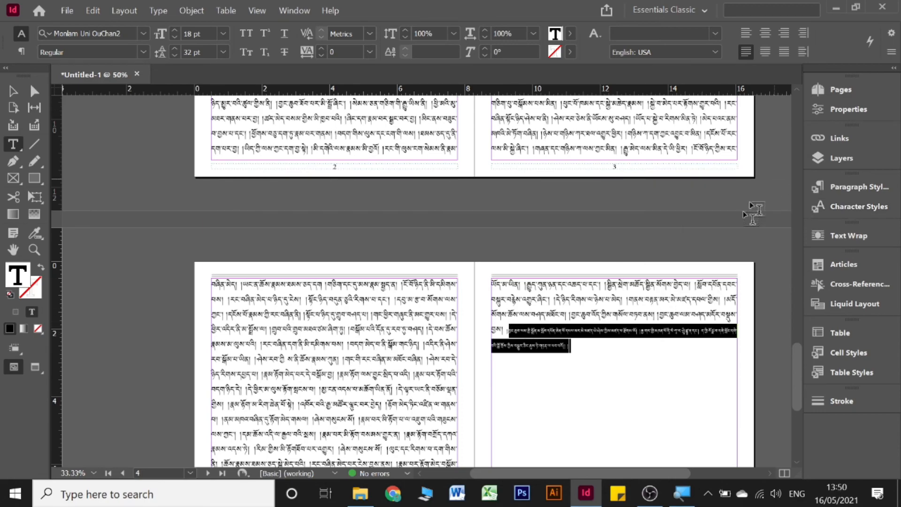
Step: Try the Normal paragraph style on the body text on page 4, and undo the change
click(850, 187)
click(441, 304)
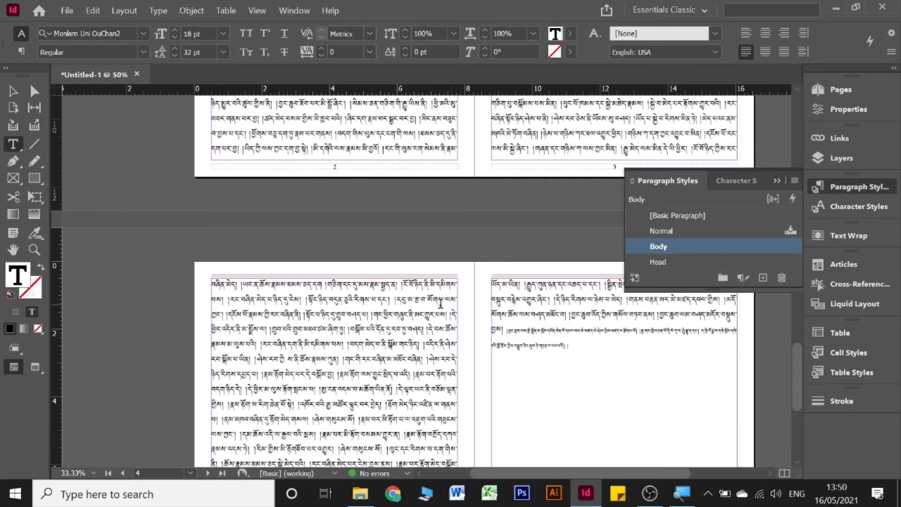
click(739, 232)
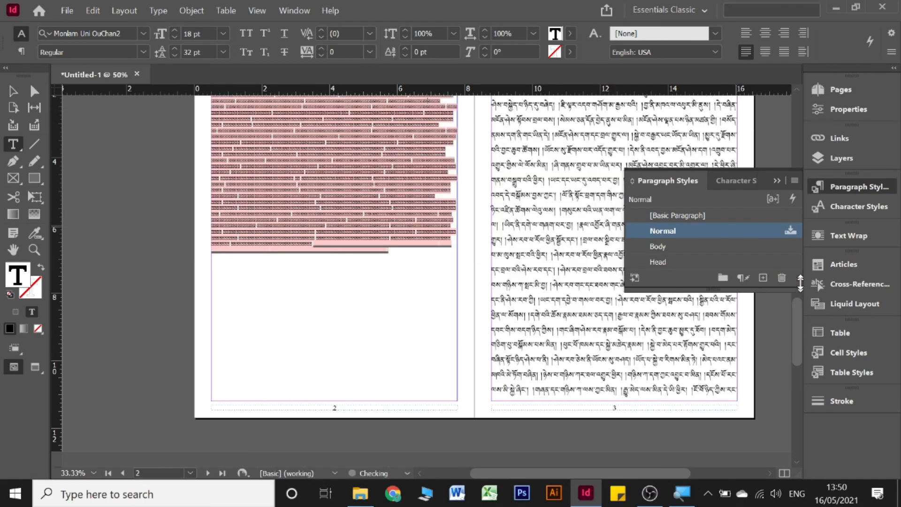
key(ctrl+z)
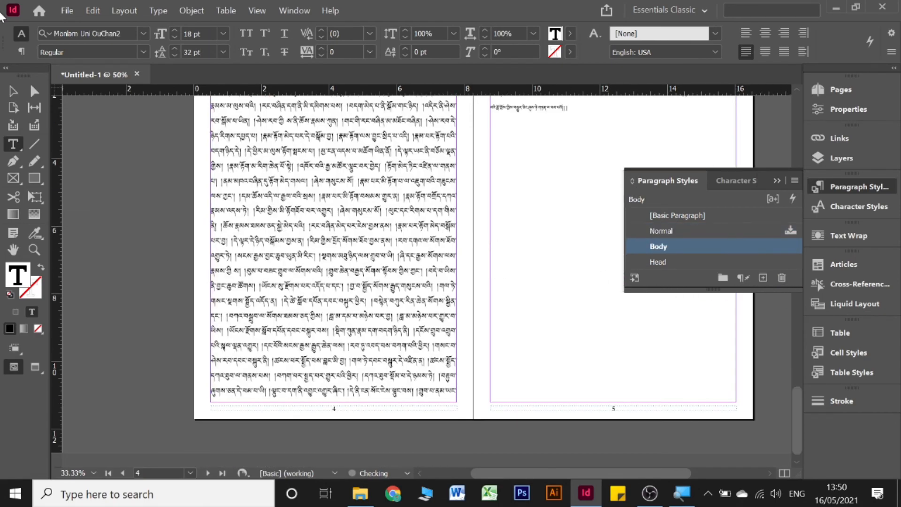
Step: Delete the paragraph style Normal with nothing selected, replacing it with [Basic Paragraph]
click(13, 91)
click(122, 161)
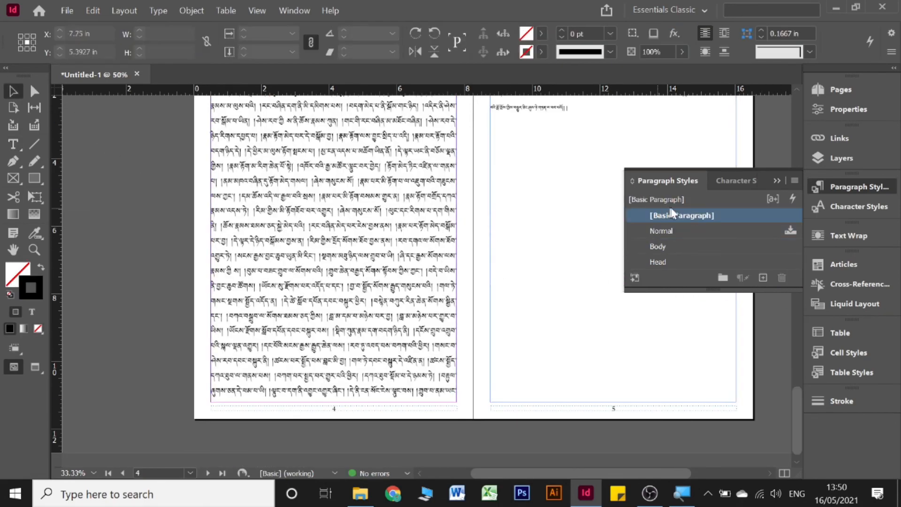
click(698, 230)
click(782, 277)
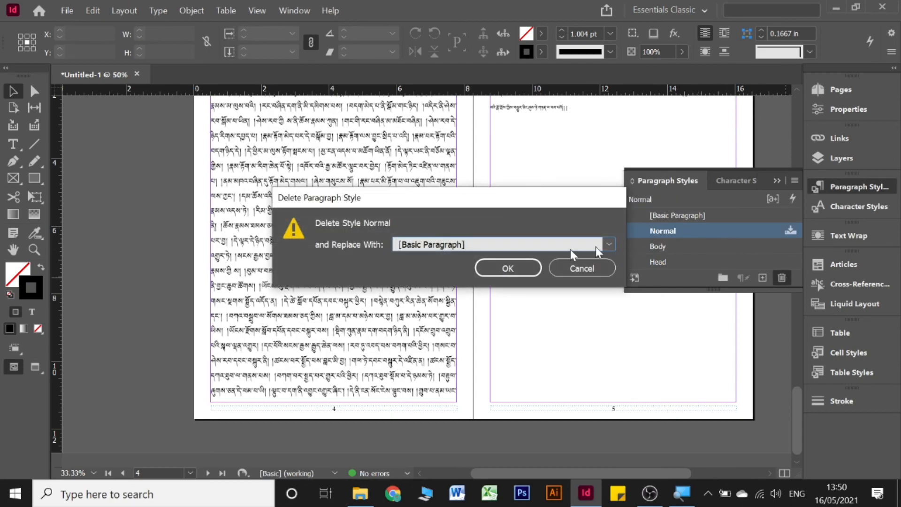
click(505, 269)
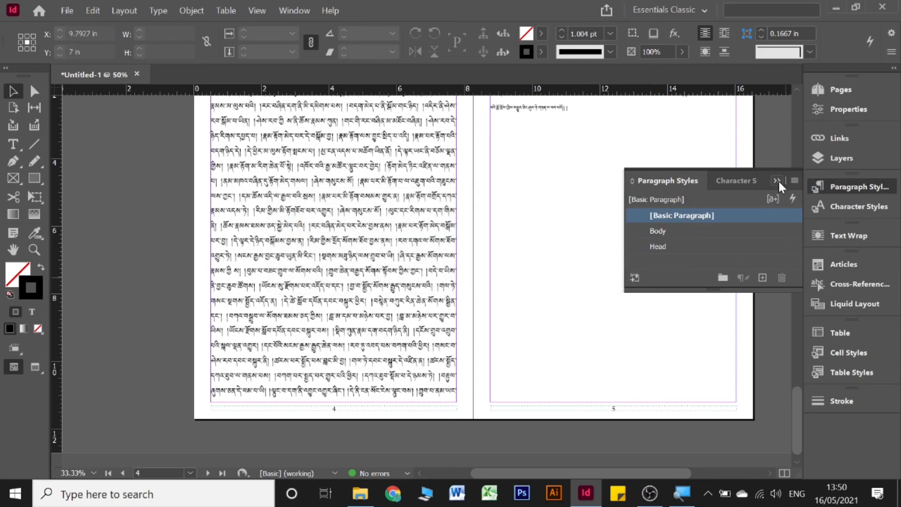
click(778, 181)
Step: Save the document to the Desktop as an InDesign 2021 document named "Janchup Lam ki dolma"
scroll(430, 205, up, 10)
scroll(429, 197, up, 8)
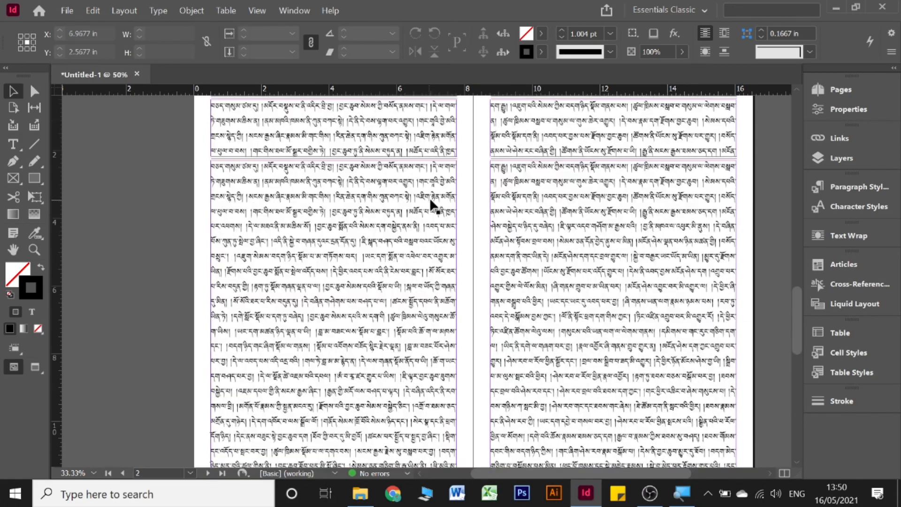
scroll(429, 192, up, 5)
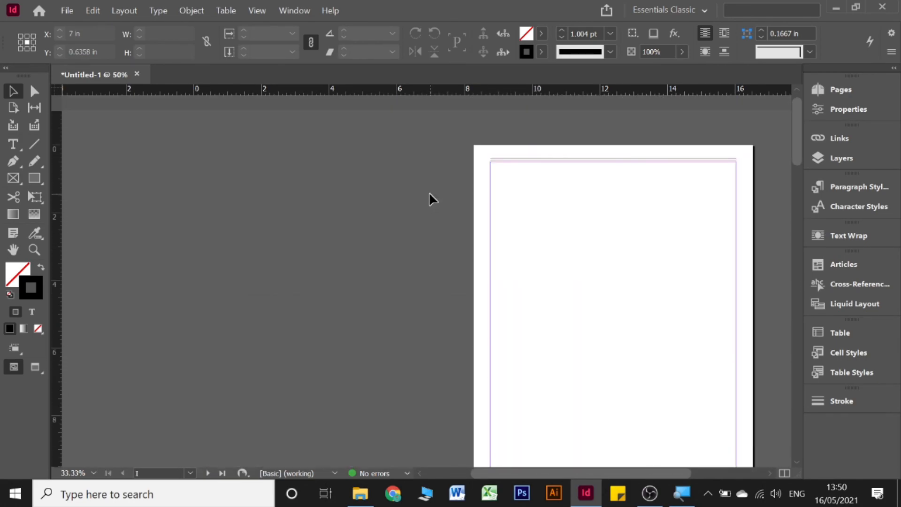
click(67, 12)
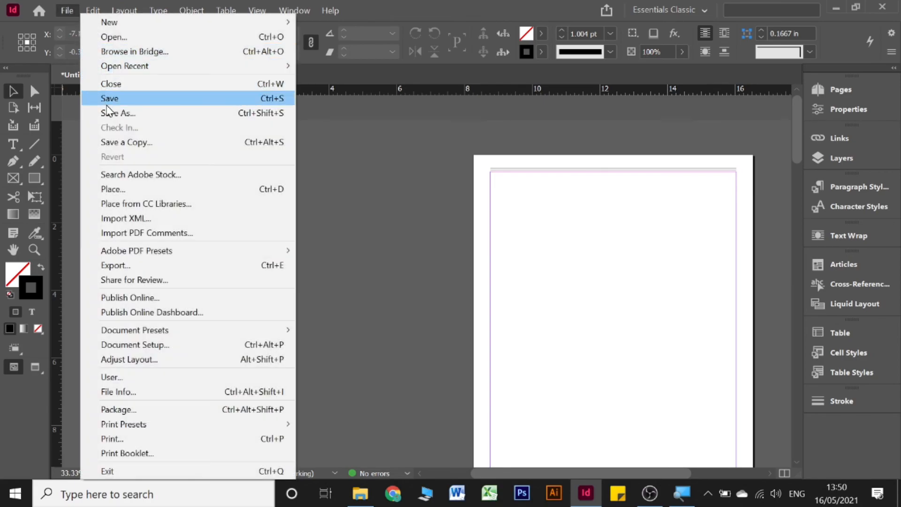
click(117, 99)
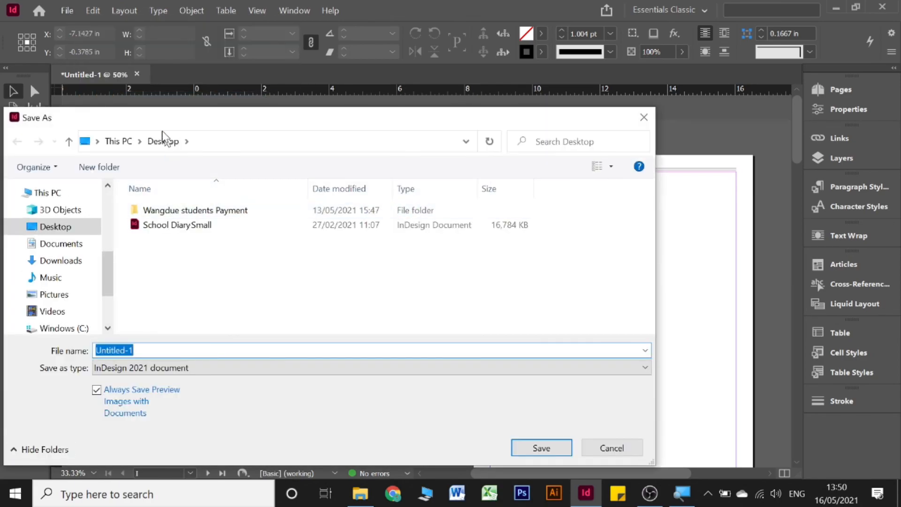
click(70, 141)
click(70, 141)
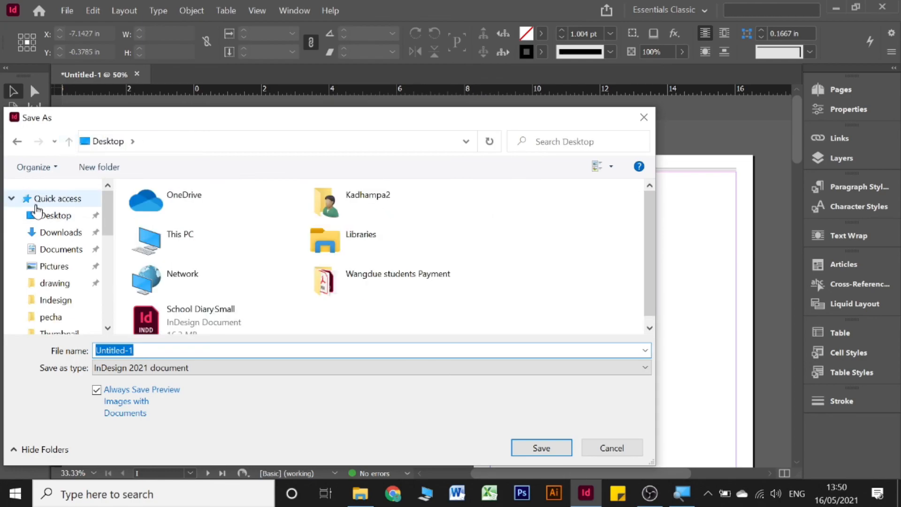
click(38, 216)
click(284, 350)
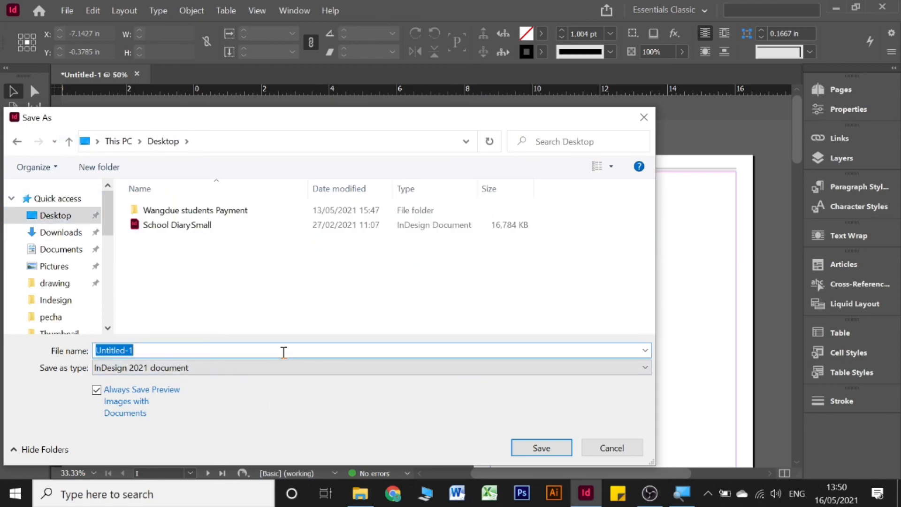
text(T)
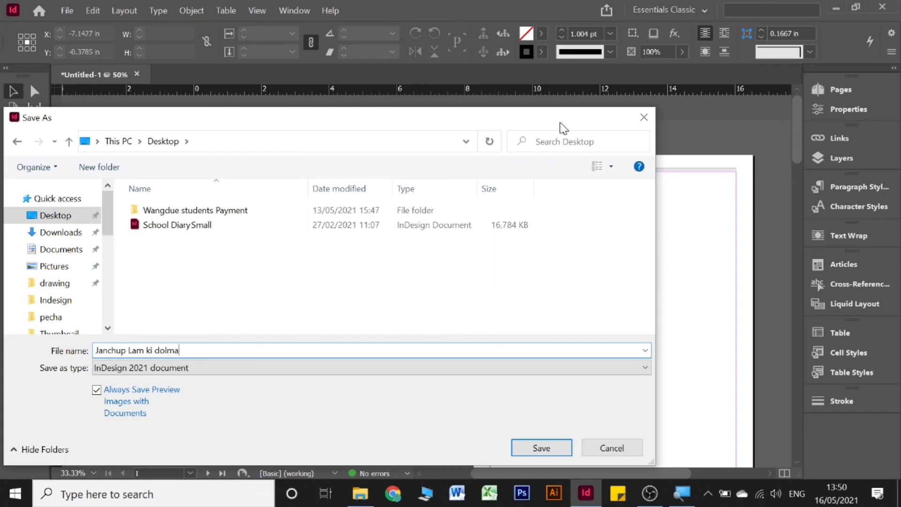
click(554, 445)
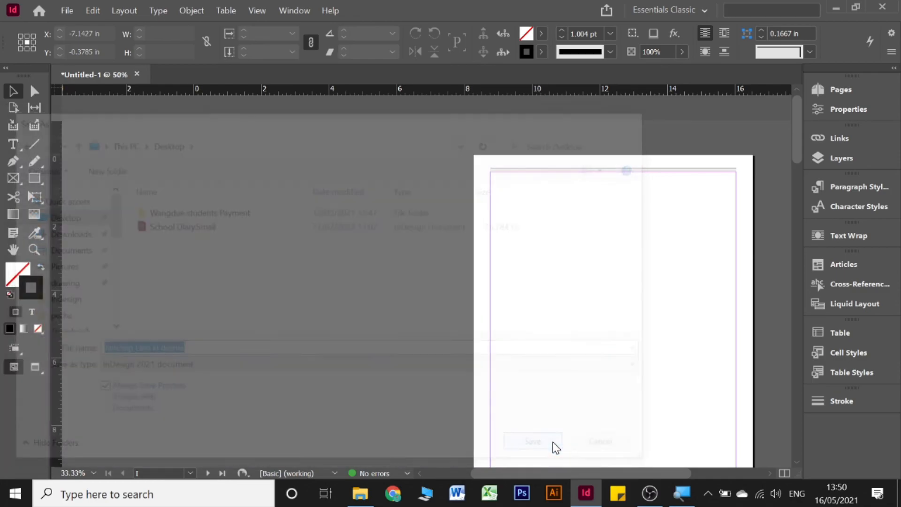
scroll(501, 231, down, 10)
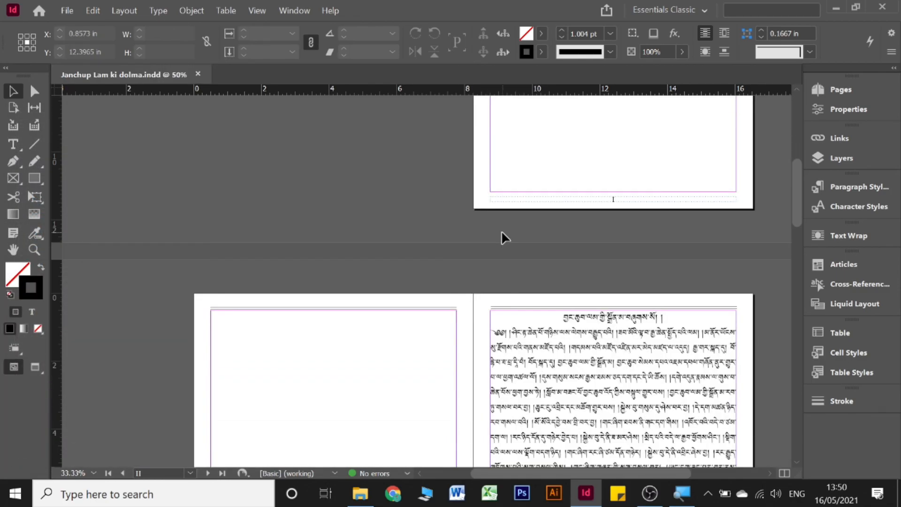
scroll(570, 336, down, 15)
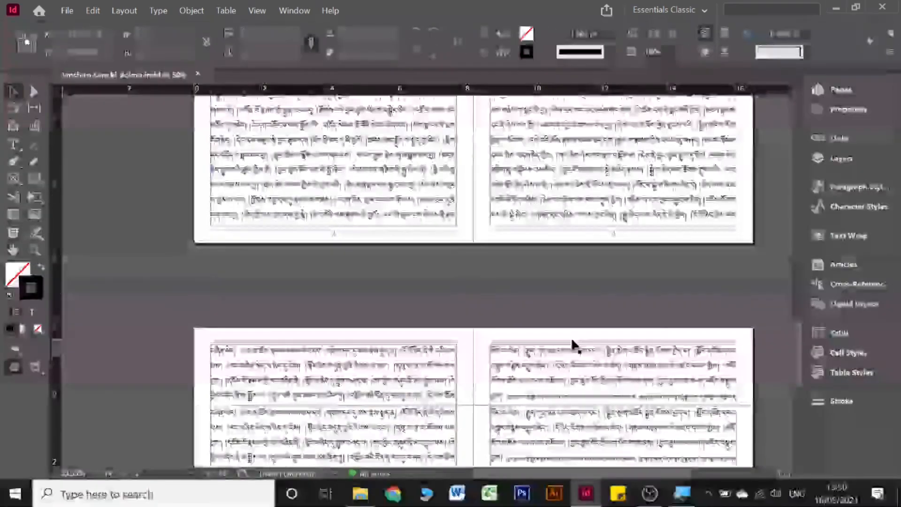
scroll(571, 337, down, 3)
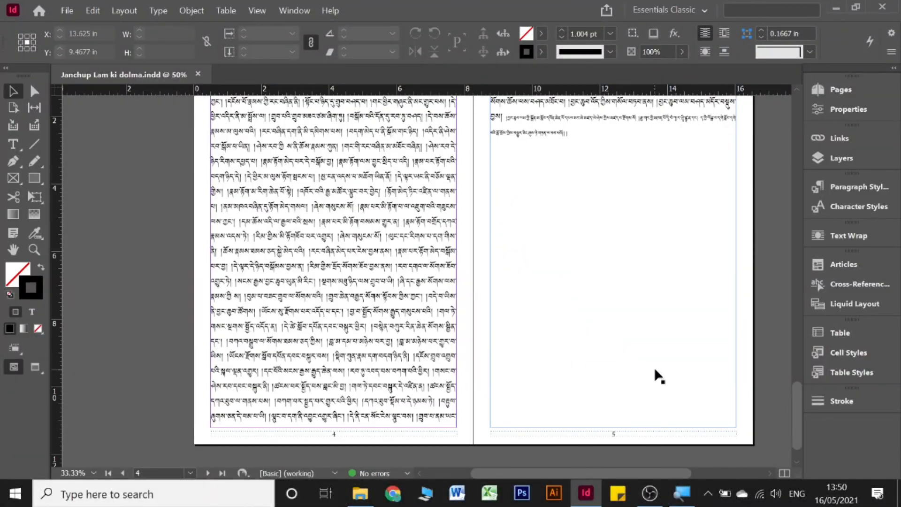